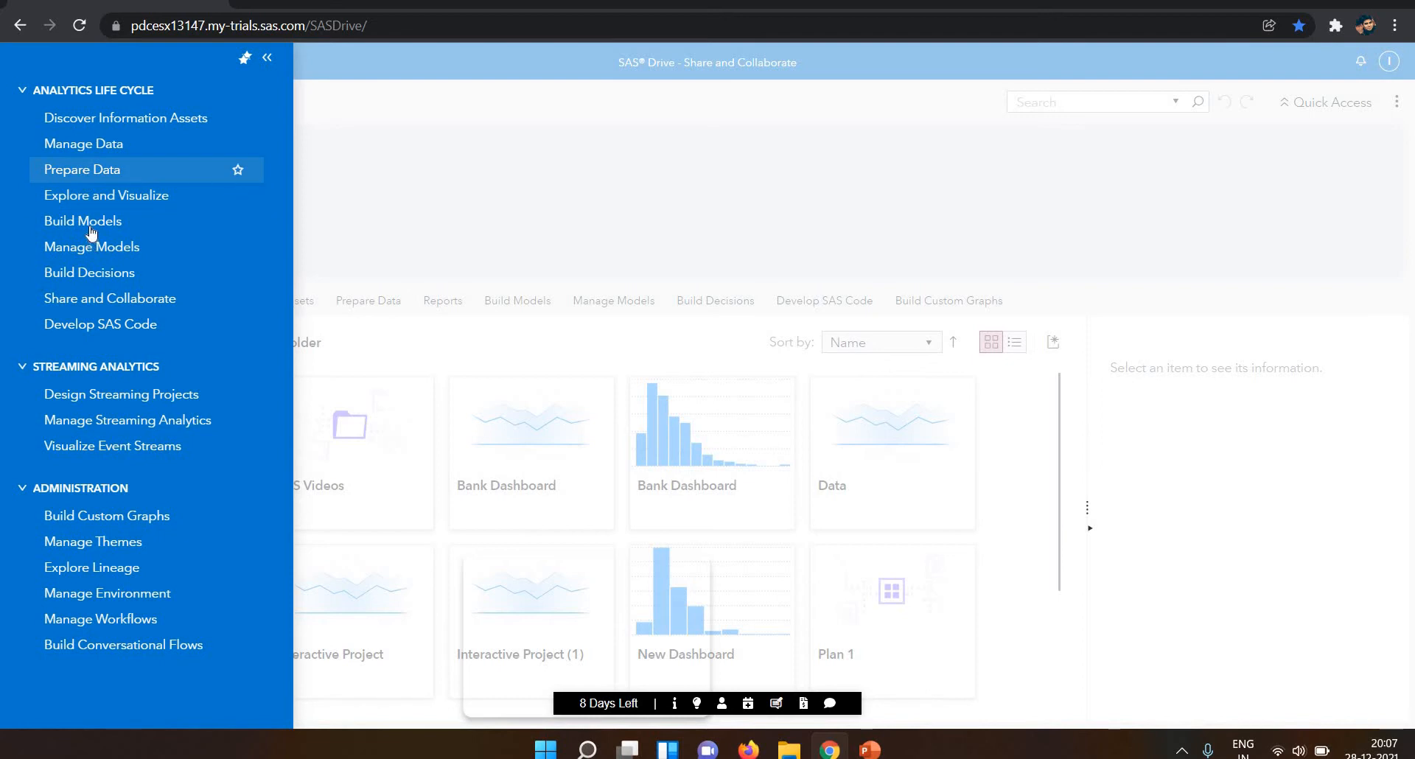
- Go to Build Models and look through the existing projects
{"action": "left_click", "coordinate": [87, 223]}
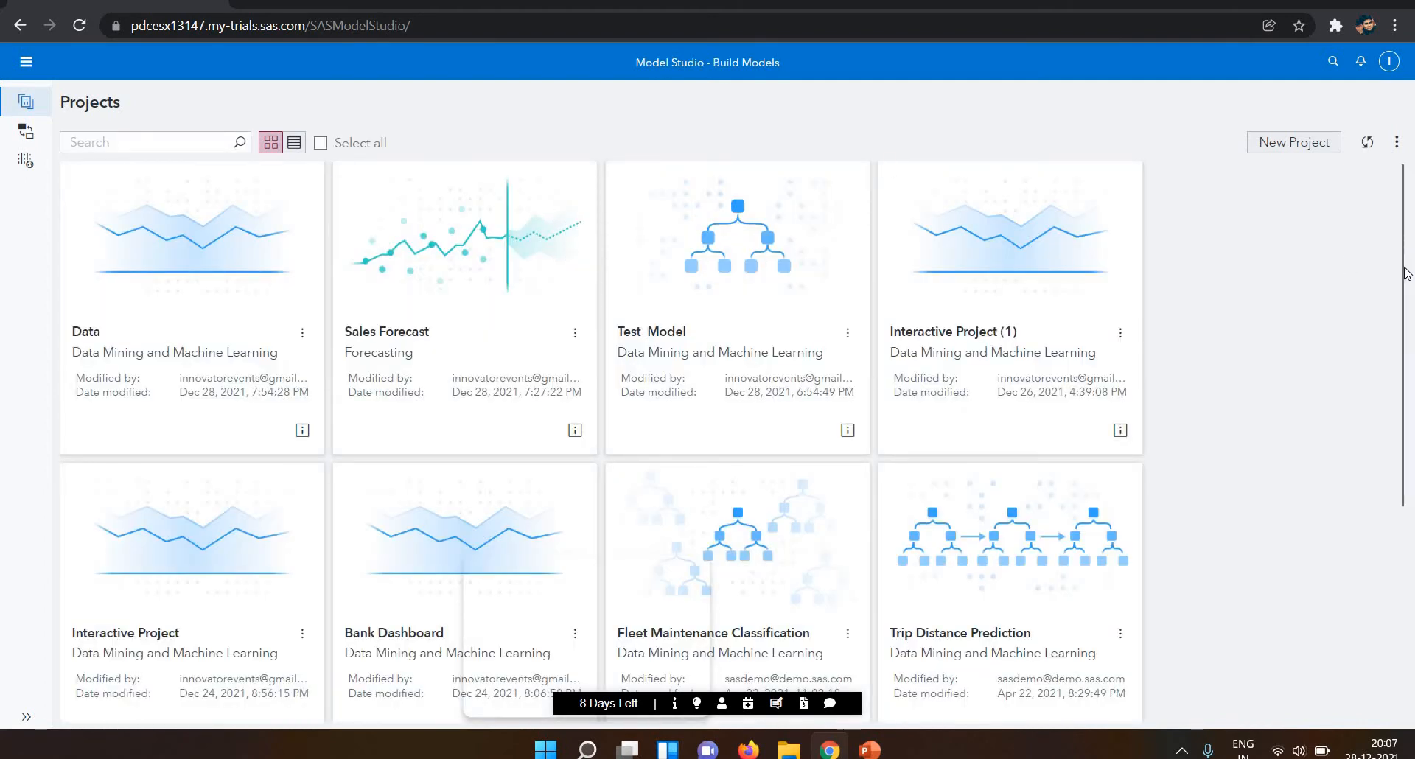
{"action": "scroll", "coordinate": [1412, 398], "scroll_direction": "down", "scroll_amount": 2}
{"action": "scroll", "coordinate": [1412, 398], "scroll_direction": "down", "scroll_amount": 5}
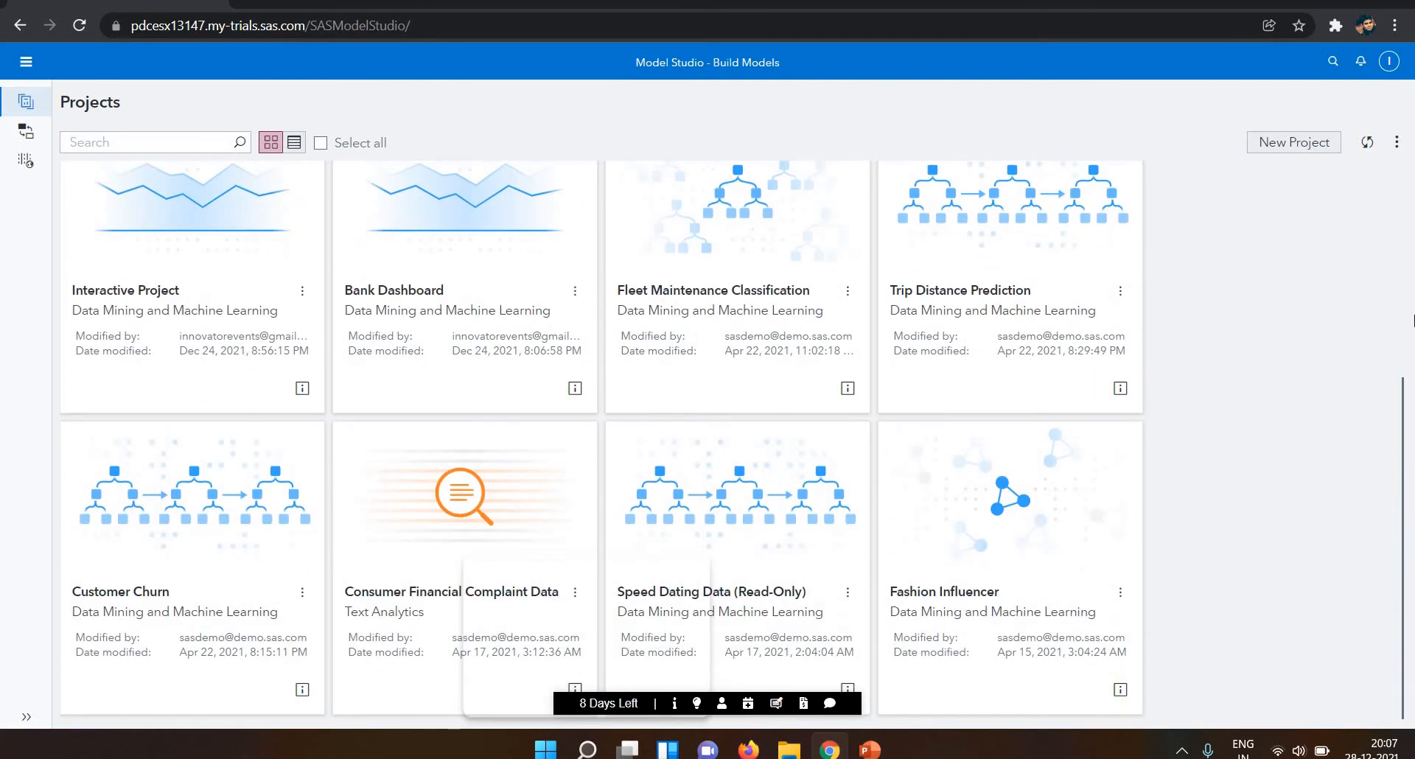
{"action": "scroll", "coordinate": [1412, 321], "scroll_direction": "up", "scroll_amount": 6}
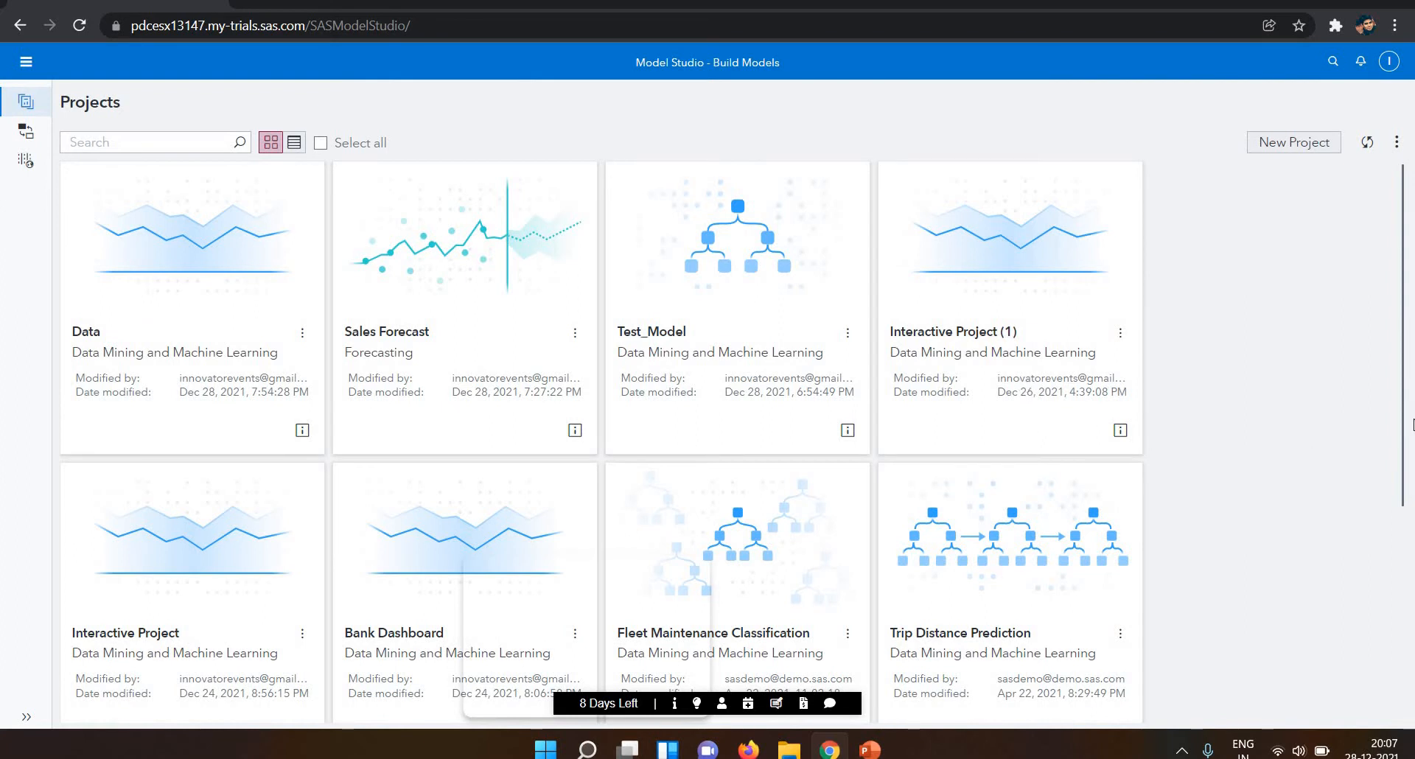
{"action": "scroll", "coordinate": [1412, 553], "scroll_direction": "down", "scroll_amount": 4}
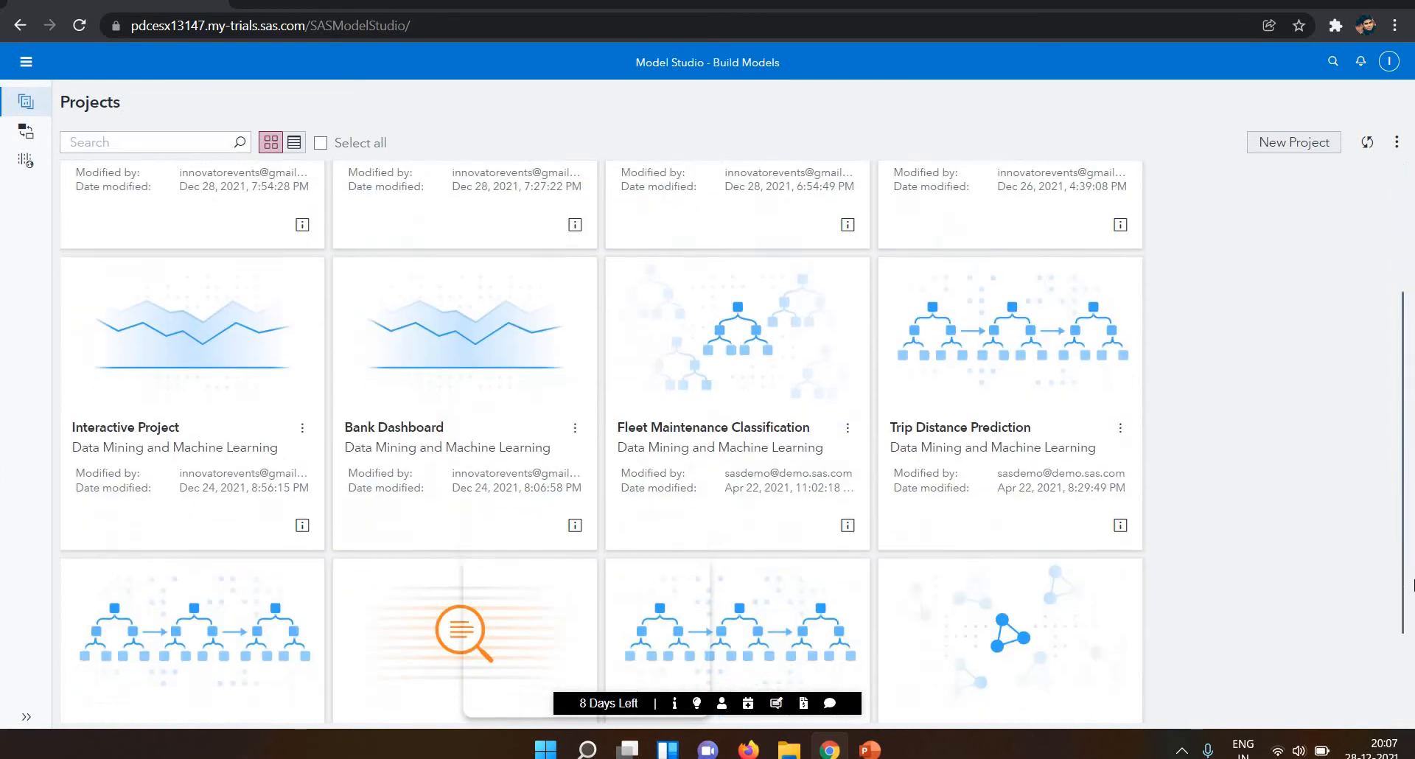
{"action": "scroll", "coordinate": [1412, 584], "scroll_direction": "down", "scroll_amount": 2}
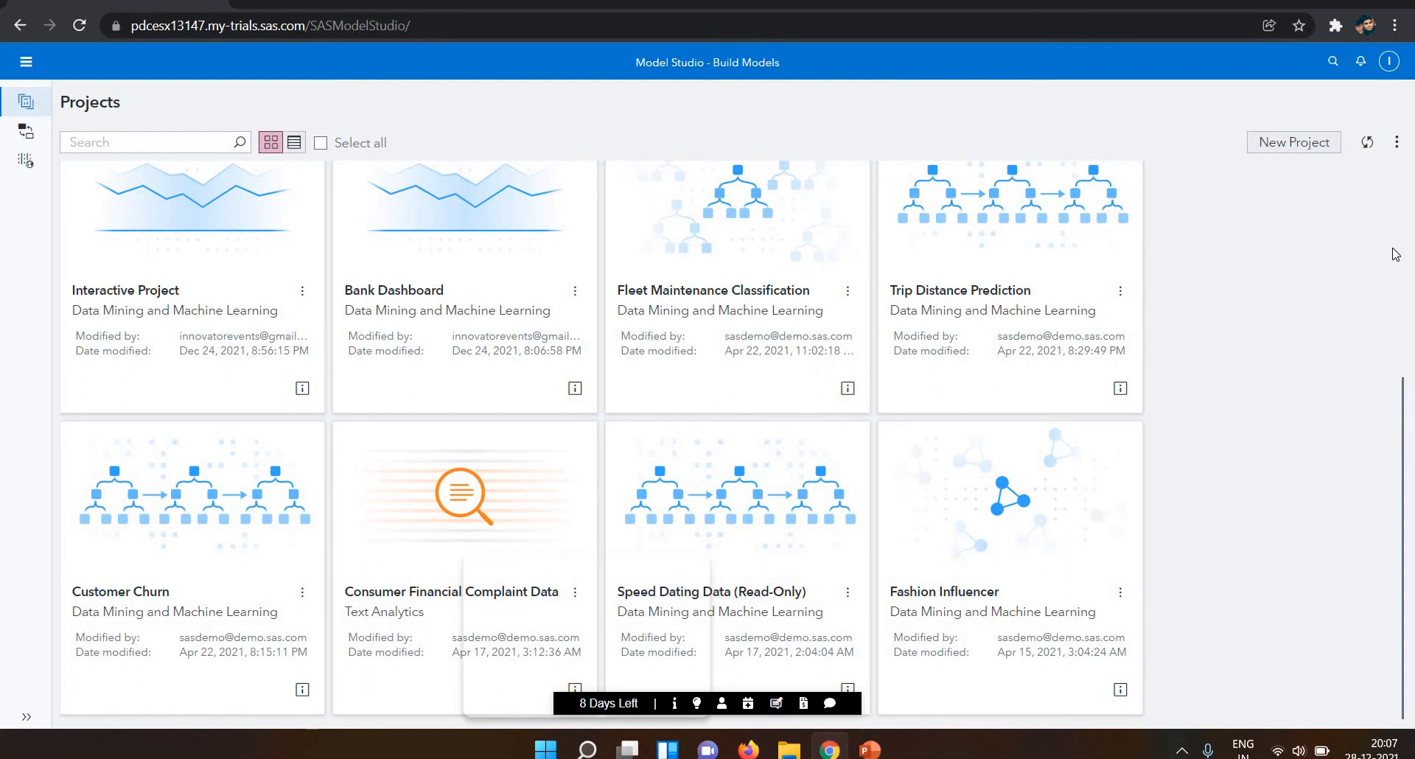
{"action": "scroll", "coordinate": [1395, 254], "scroll_direction": "up", "scroll_amount": 5}
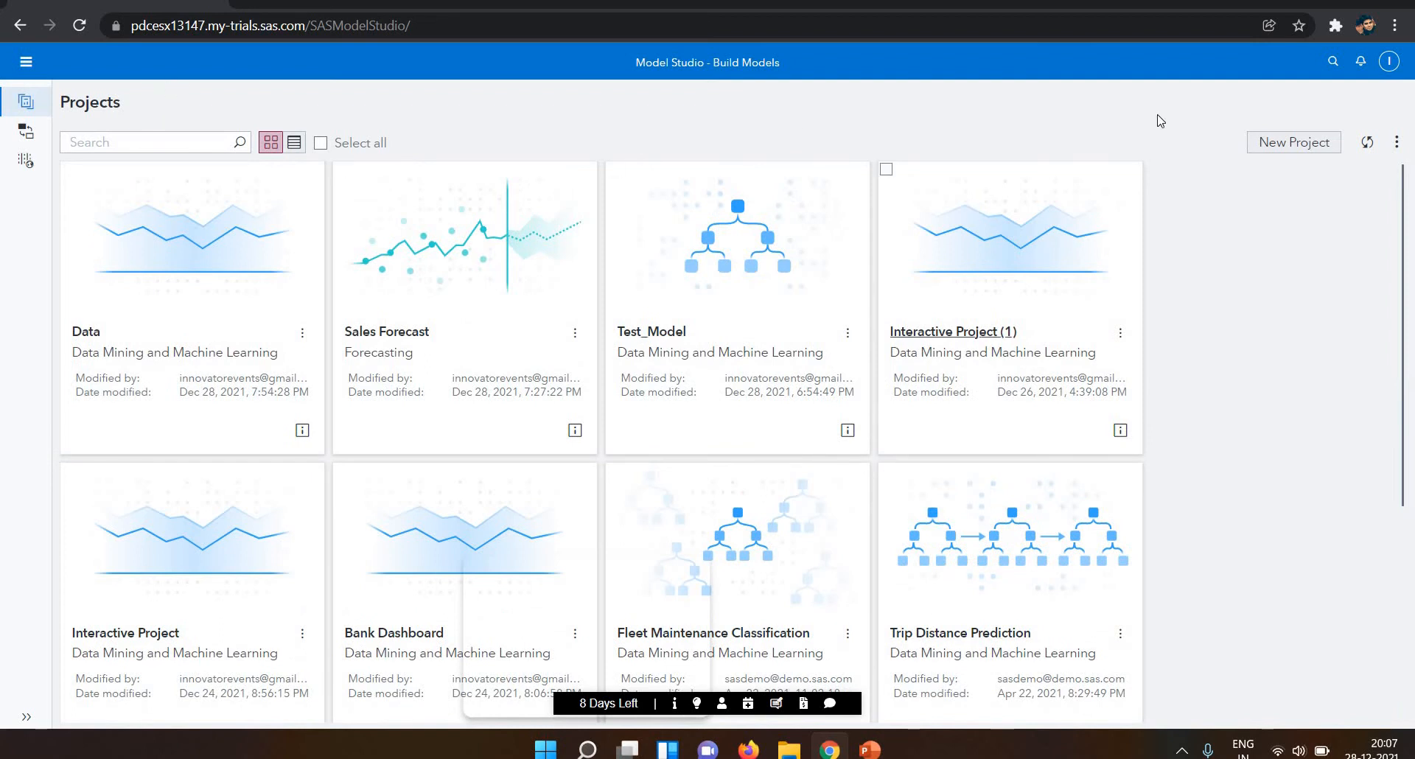
- Start a new project named My Project of type Forecasting with the Auto-forecasting template
{"action": "left_click", "coordinate": [1311, 147]}
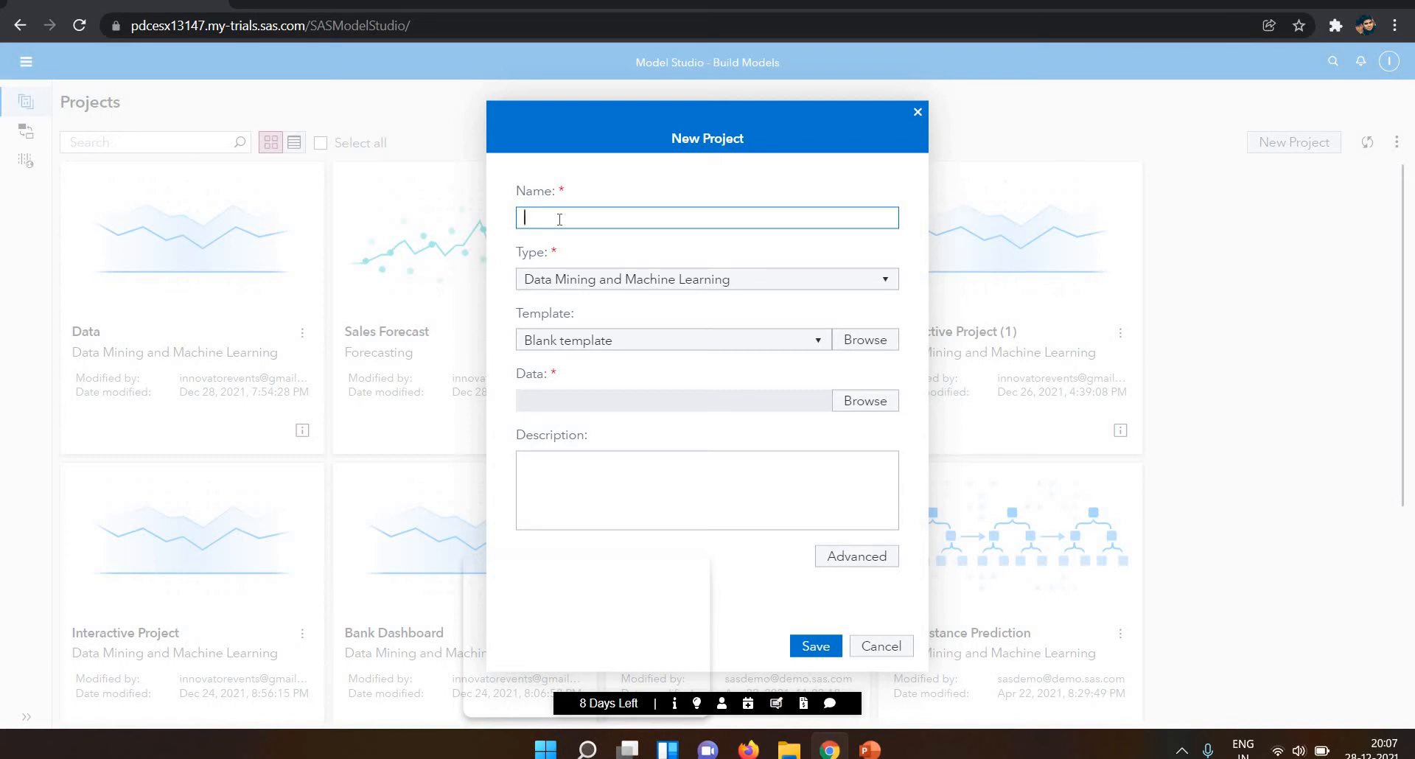
{"action": "type", "text": "My Project"}
{"action": "left_click", "coordinate": [586, 295]}
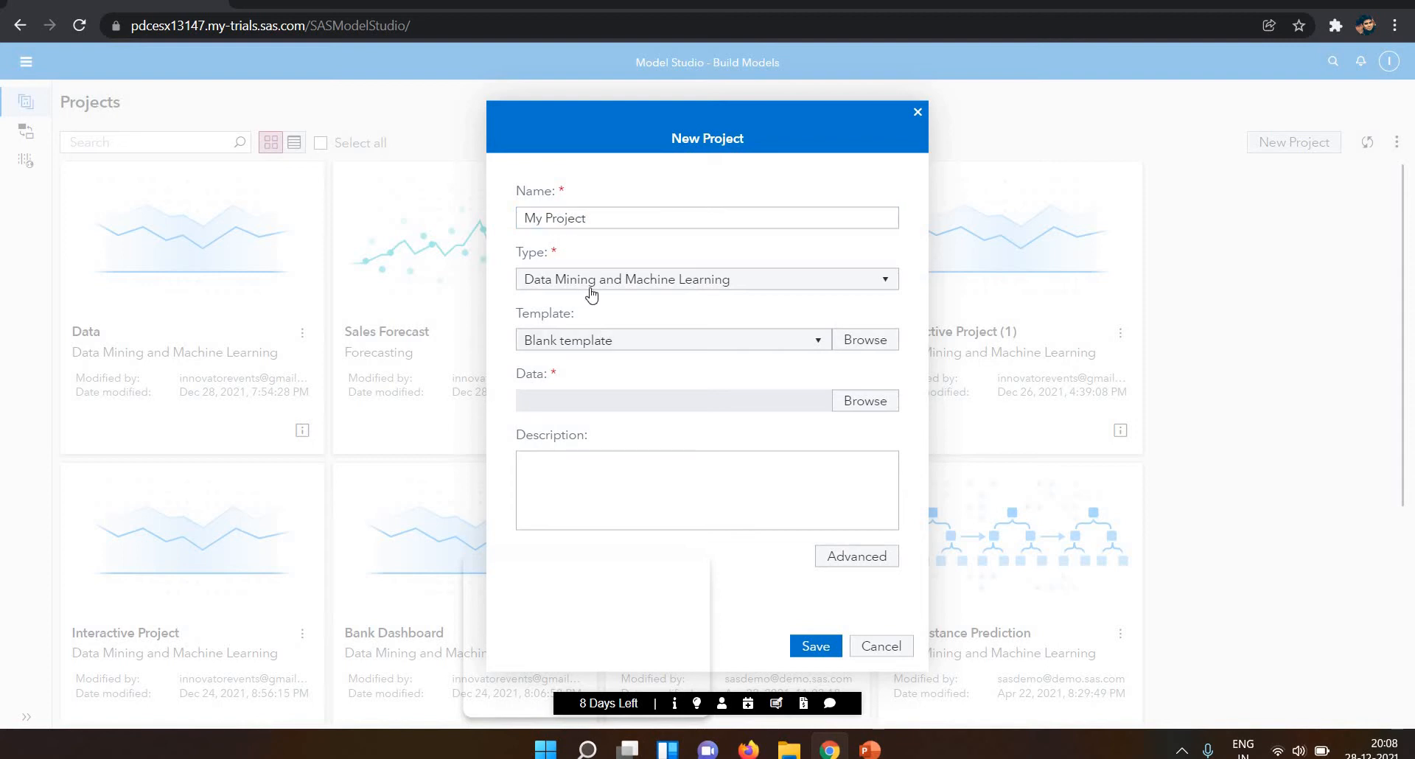
{"action": "left_click", "coordinate": [588, 287]}
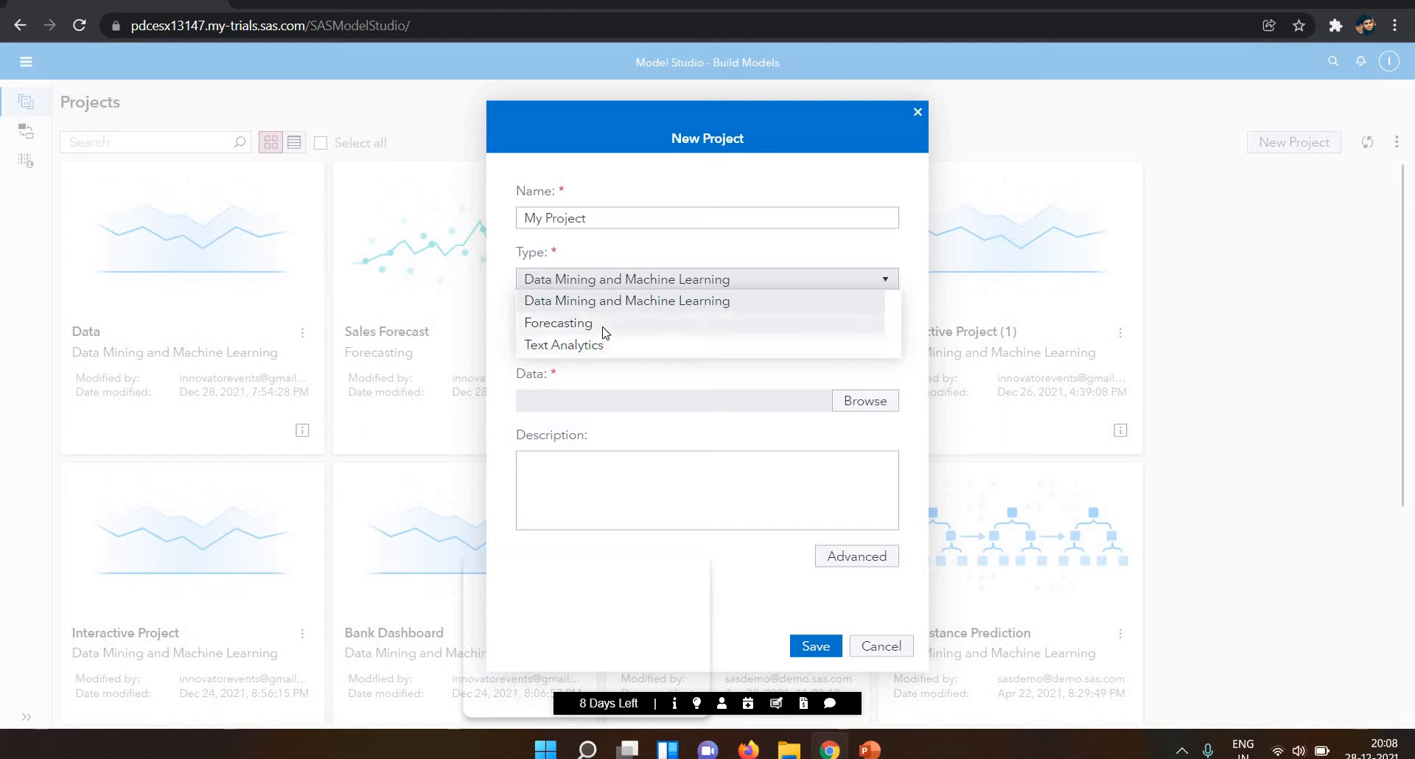
{"action": "left_click", "coordinate": [603, 333]}
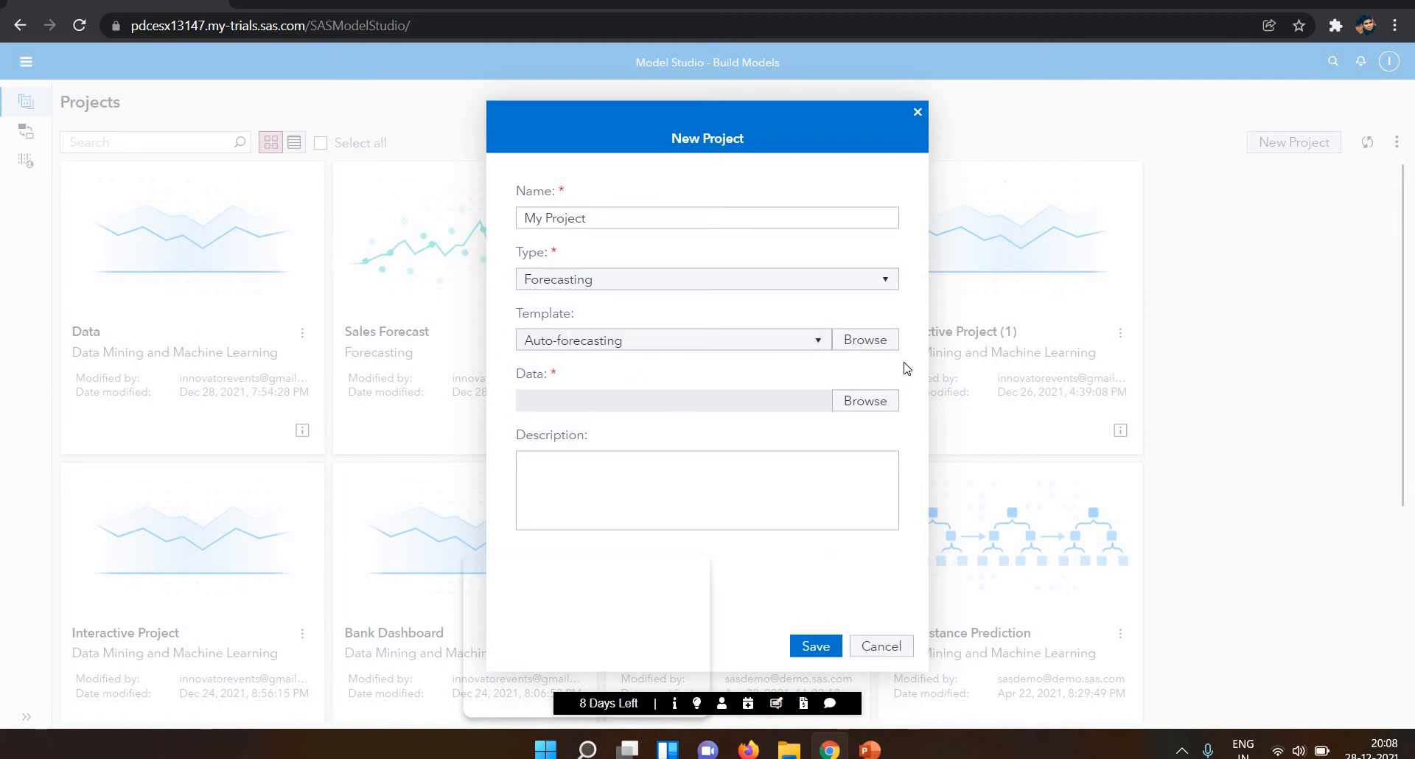
{"action": "left_click", "coordinate": [820, 341]}
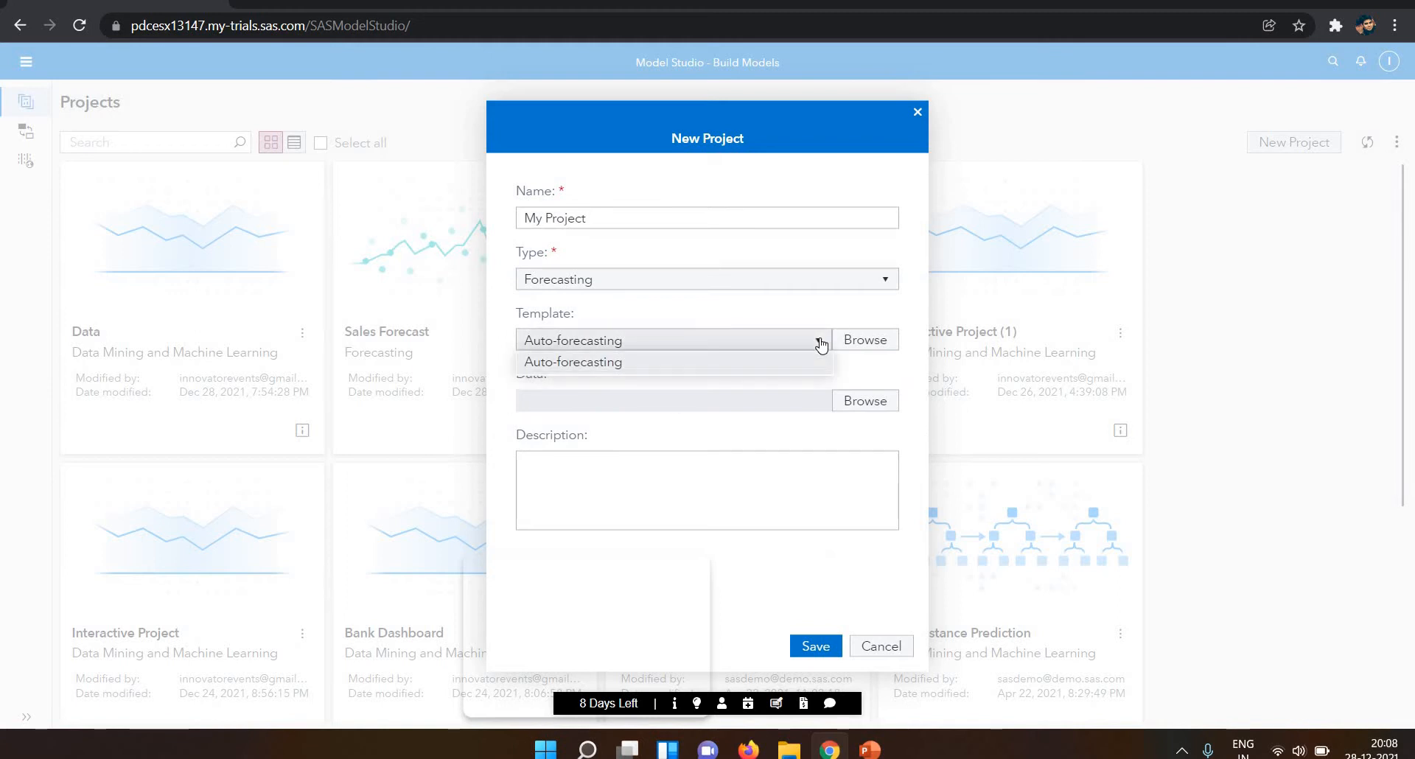
{"action": "left_click", "coordinate": [732, 310]}
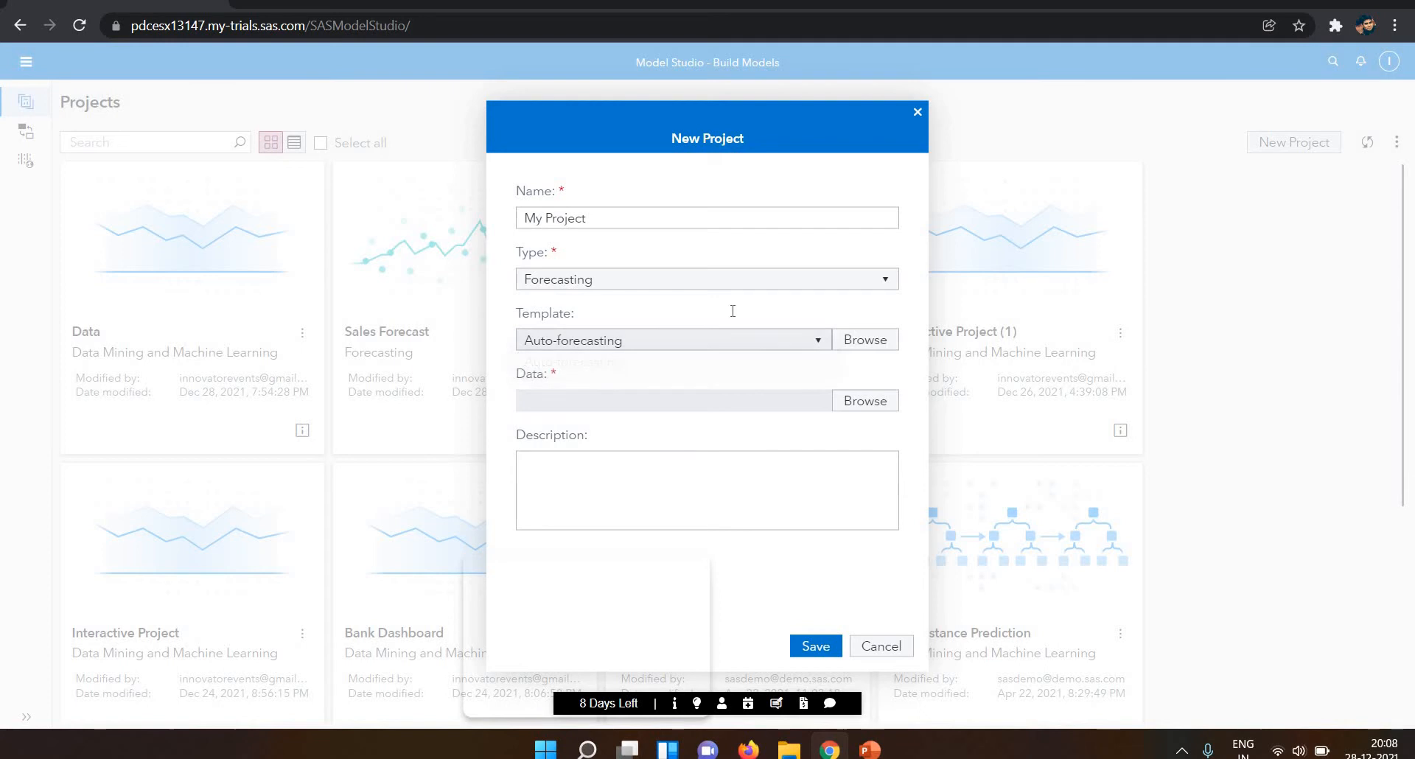
- Filter the available tables by "dc" and choose DCSKINPRODUCT as the project's data source
{"action": "left_click", "coordinate": [861, 411]}
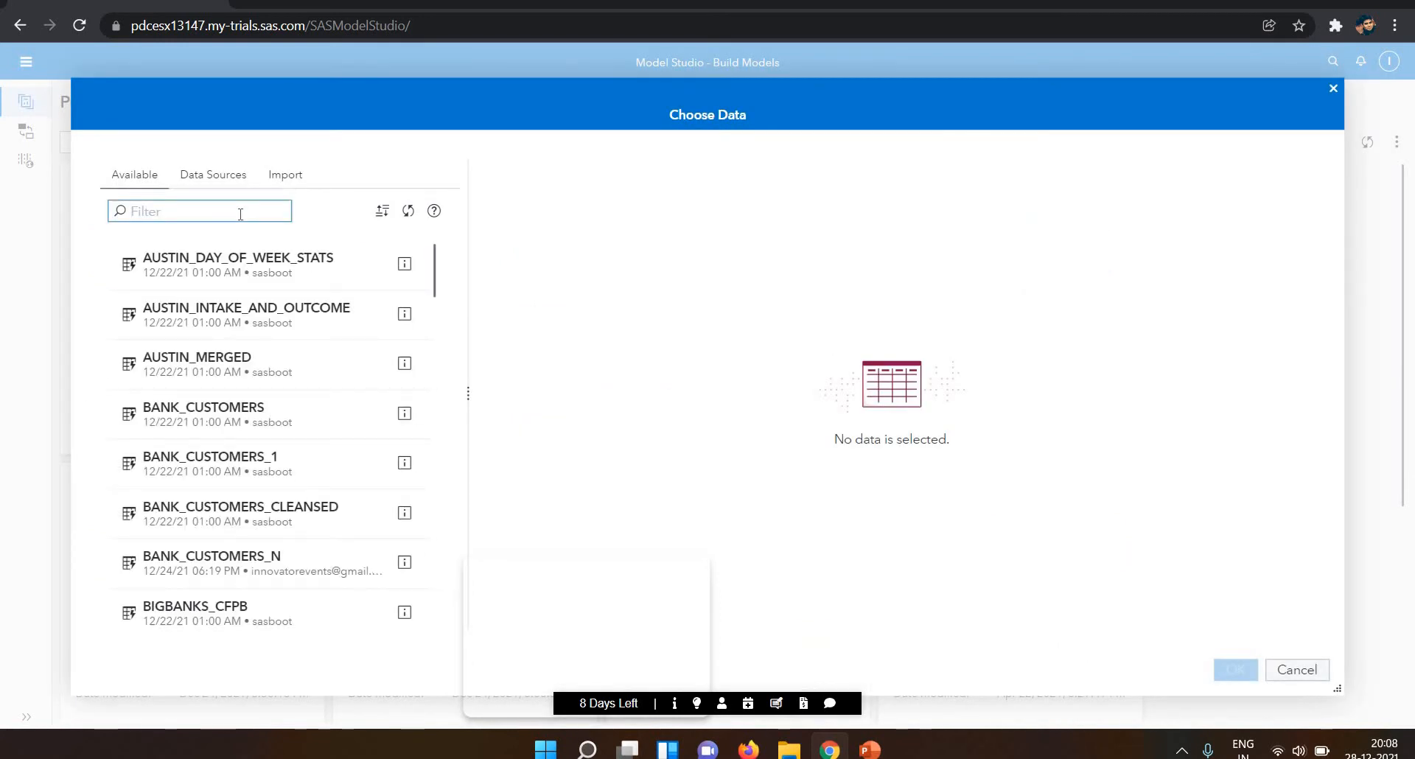
{"action": "left_click", "coordinate": [240, 214]}
{"action": "type", "text": "dc"}
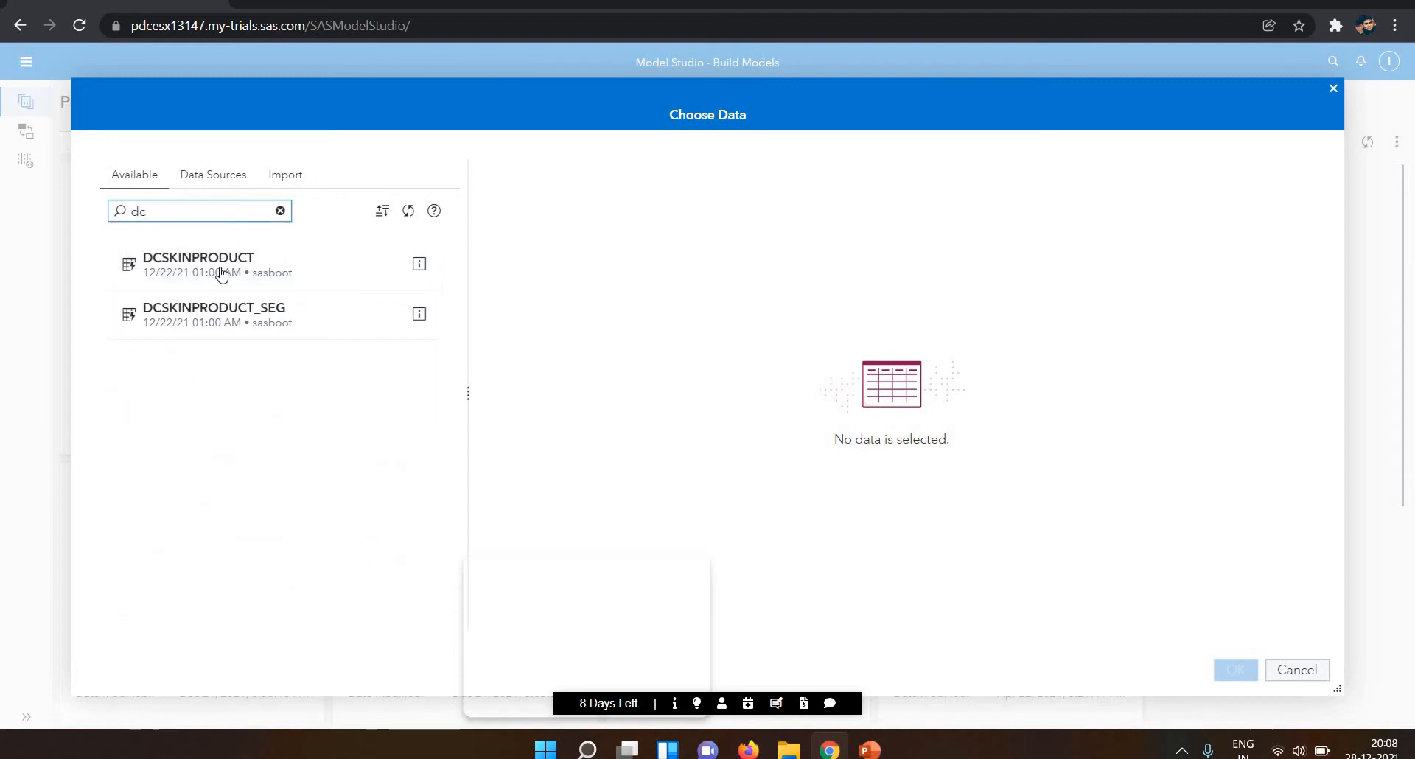
{"action": "left_click", "coordinate": [221, 274]}
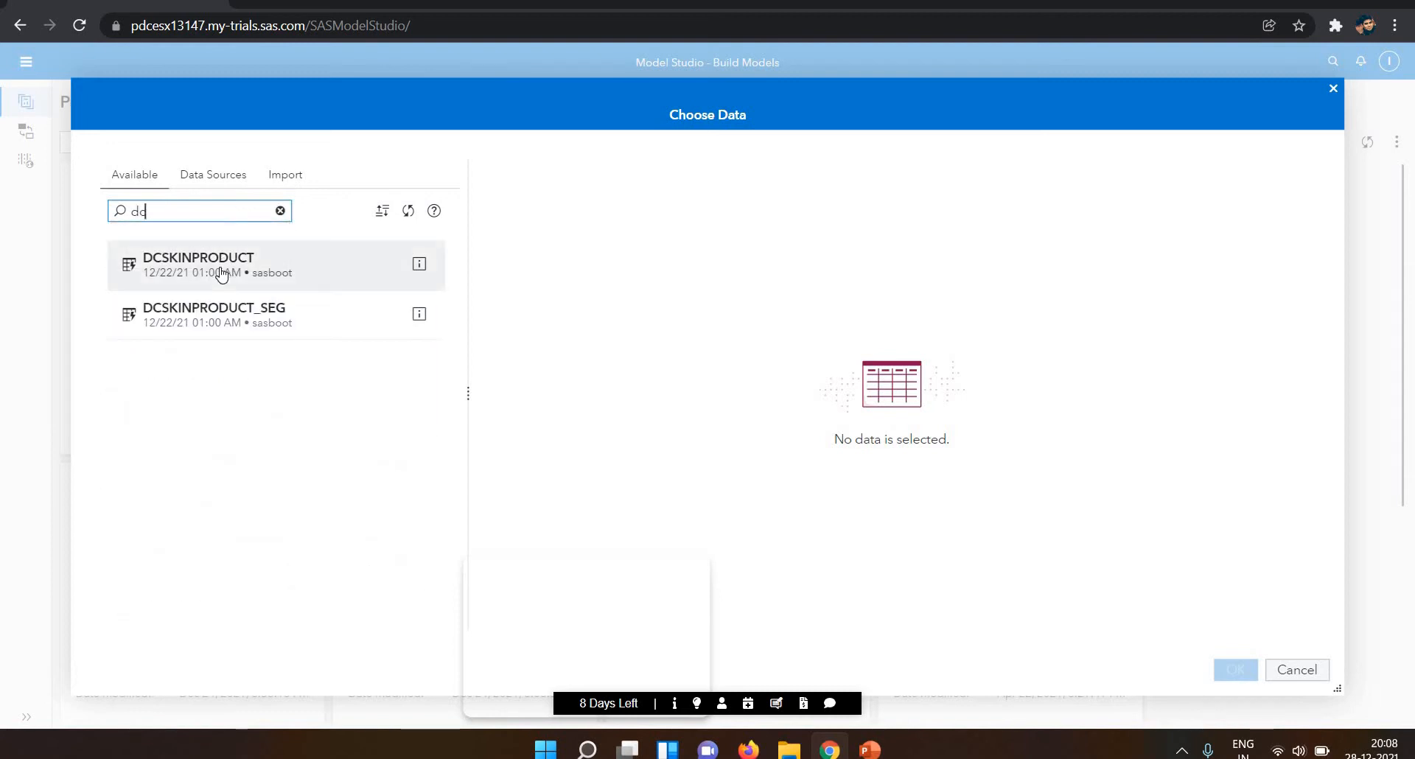
{"action": "left_click", "coordinate": [321, 295]}
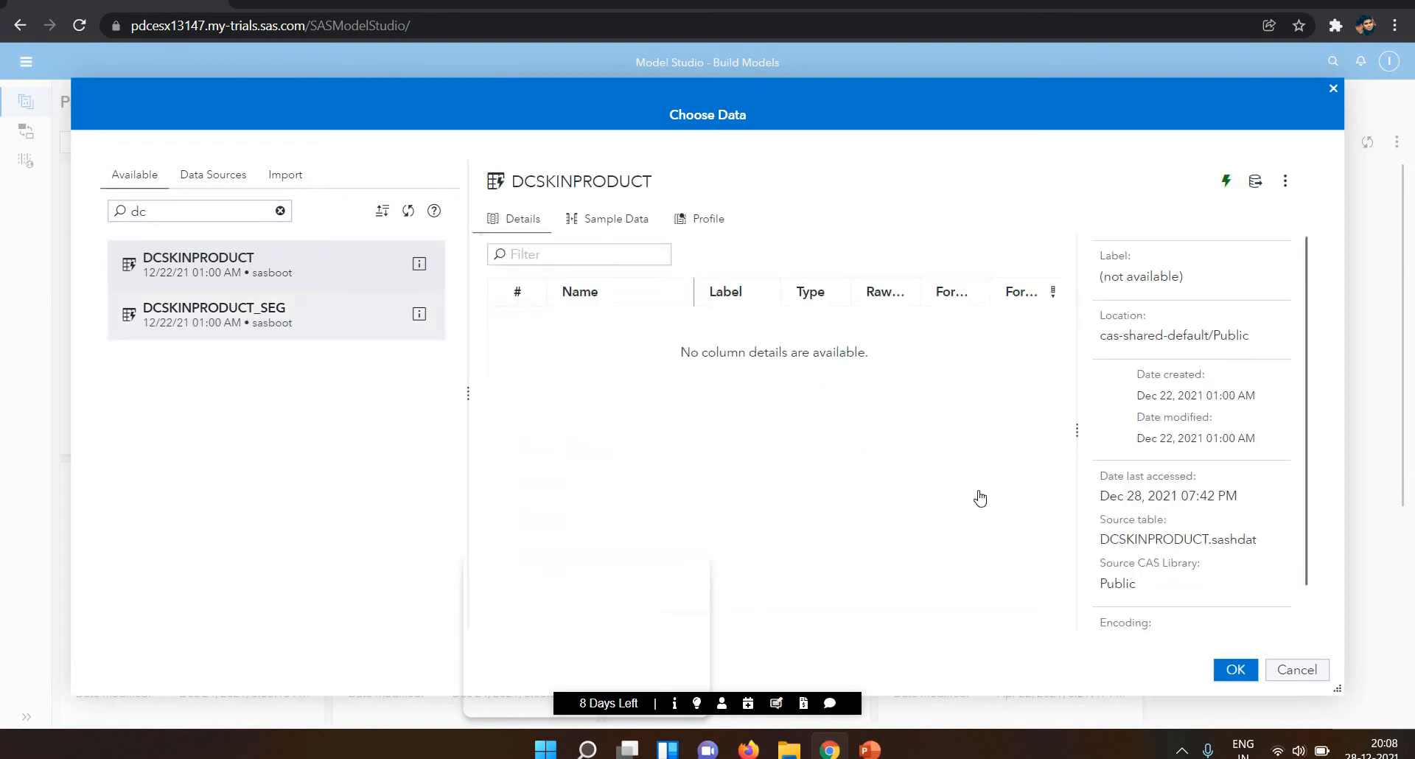
{"action": "left_click", "coordinate": [1231, 669]}
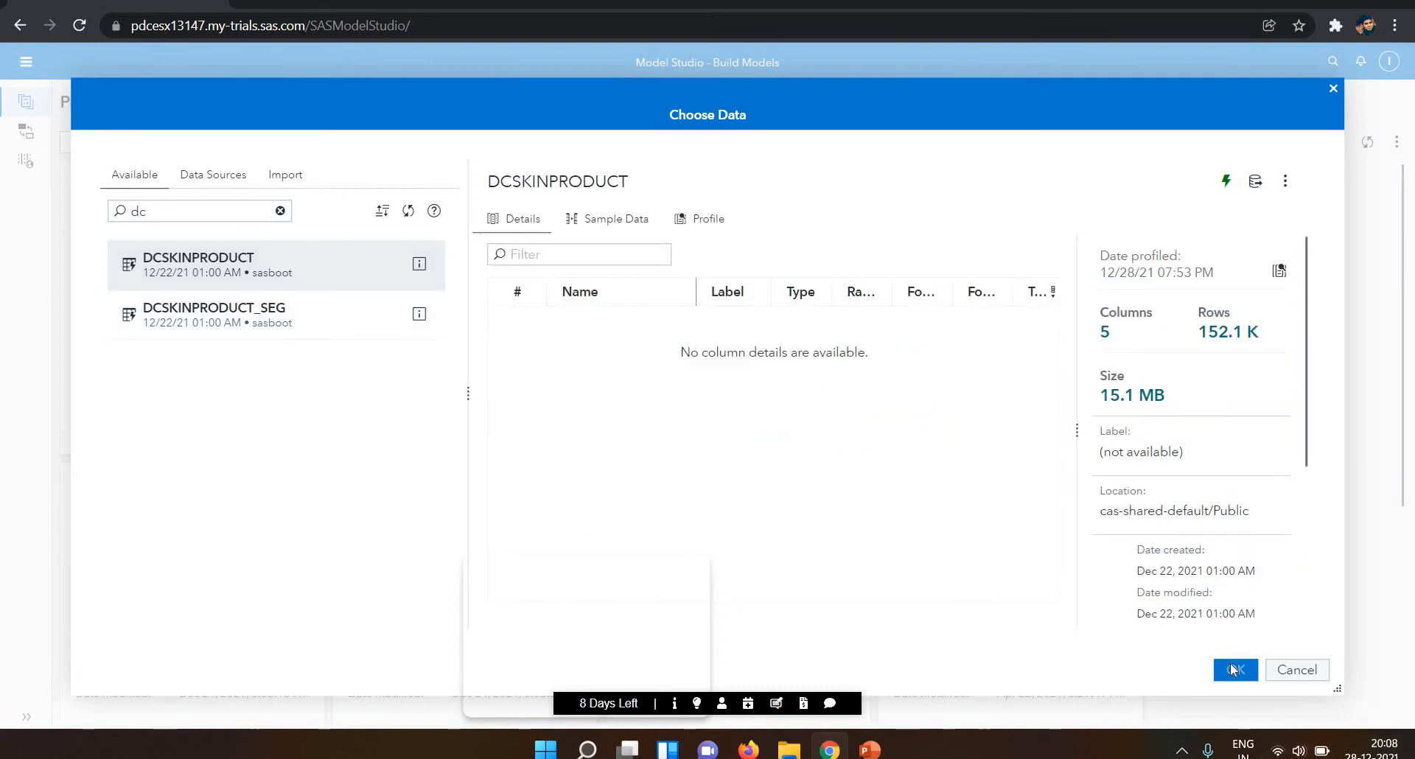
{"action": "left_click", "coordinate": [1231, 663]}
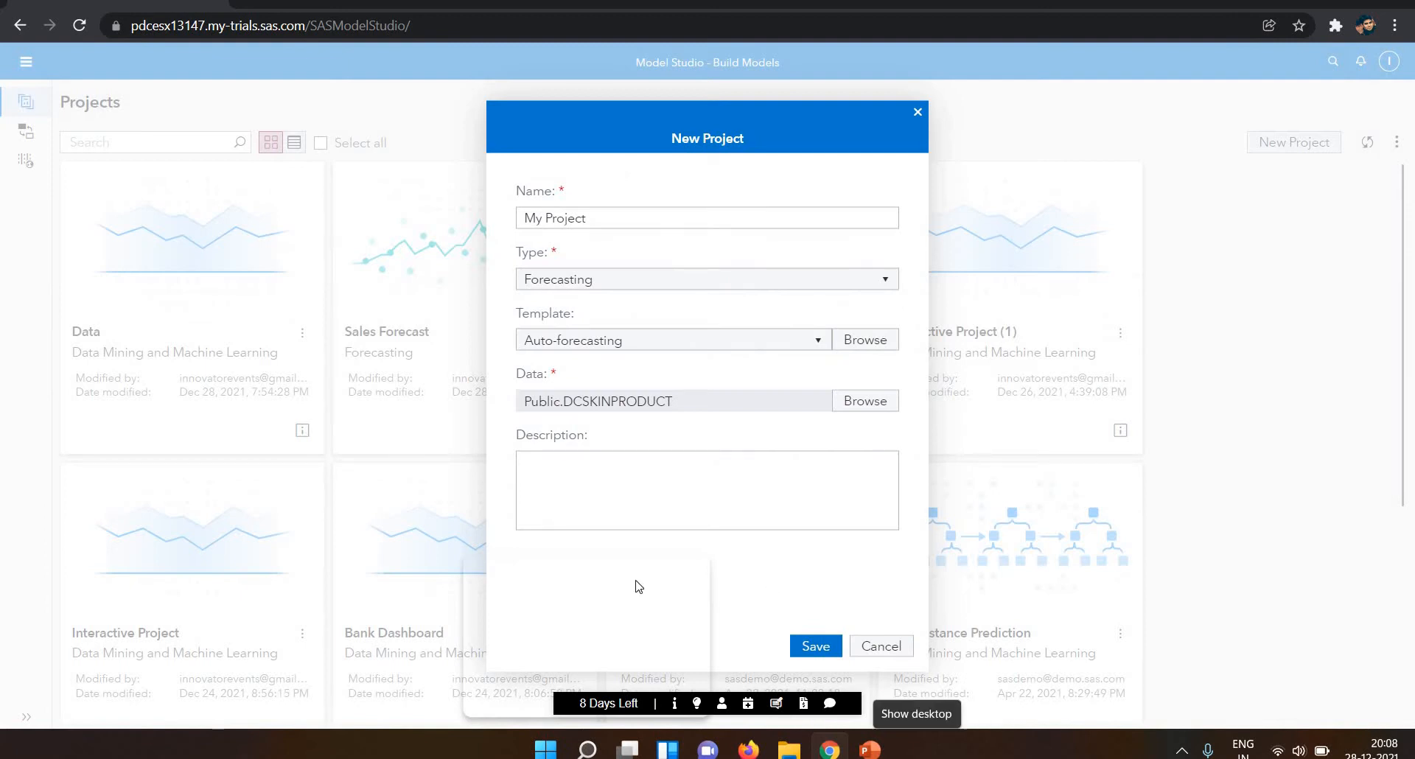
- Save the new forecasting project with an empty description and let it open
{"action": "left_click", "coordinate": [606, 493]}
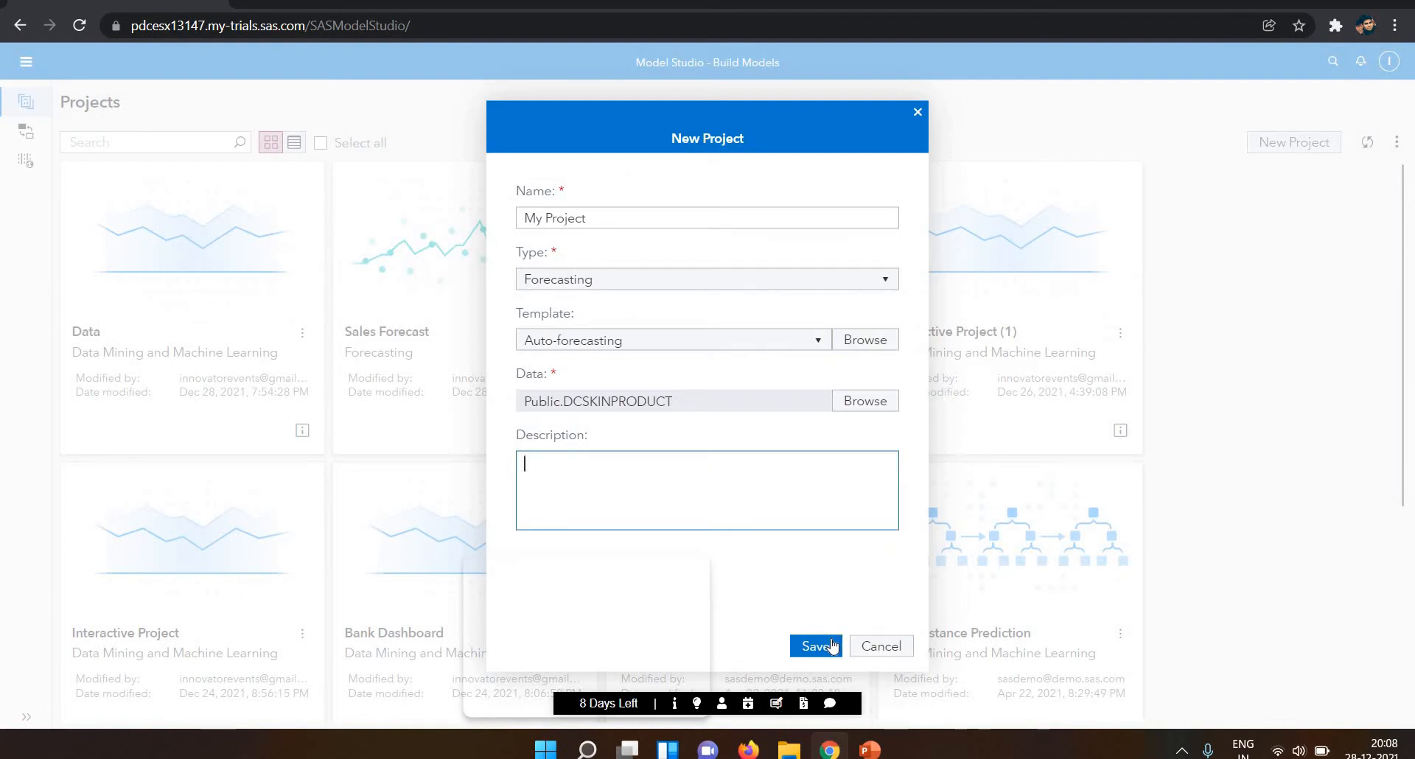
{"action": "left_click", "coordinate": [831, 645]}
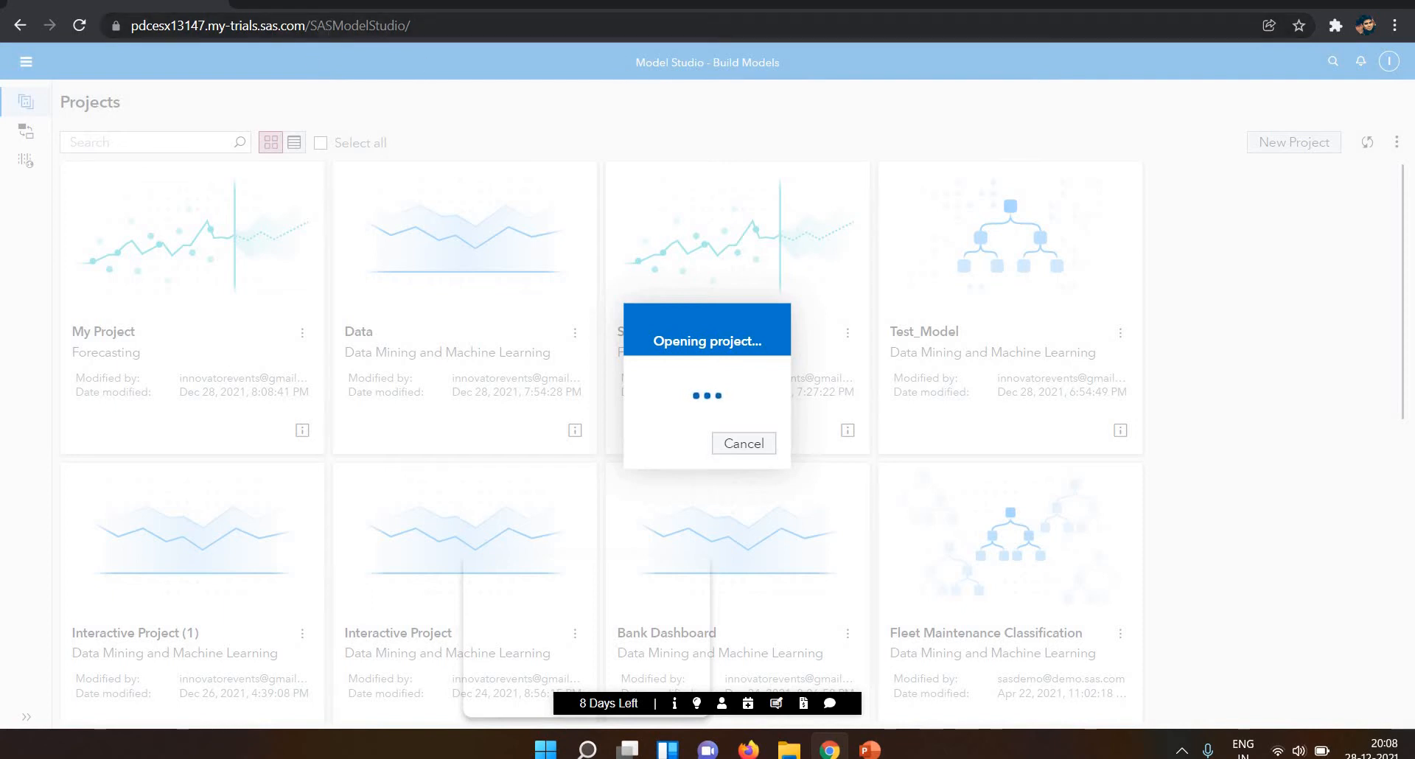
{"action": "left_click", "coordinate": [328, 34]}
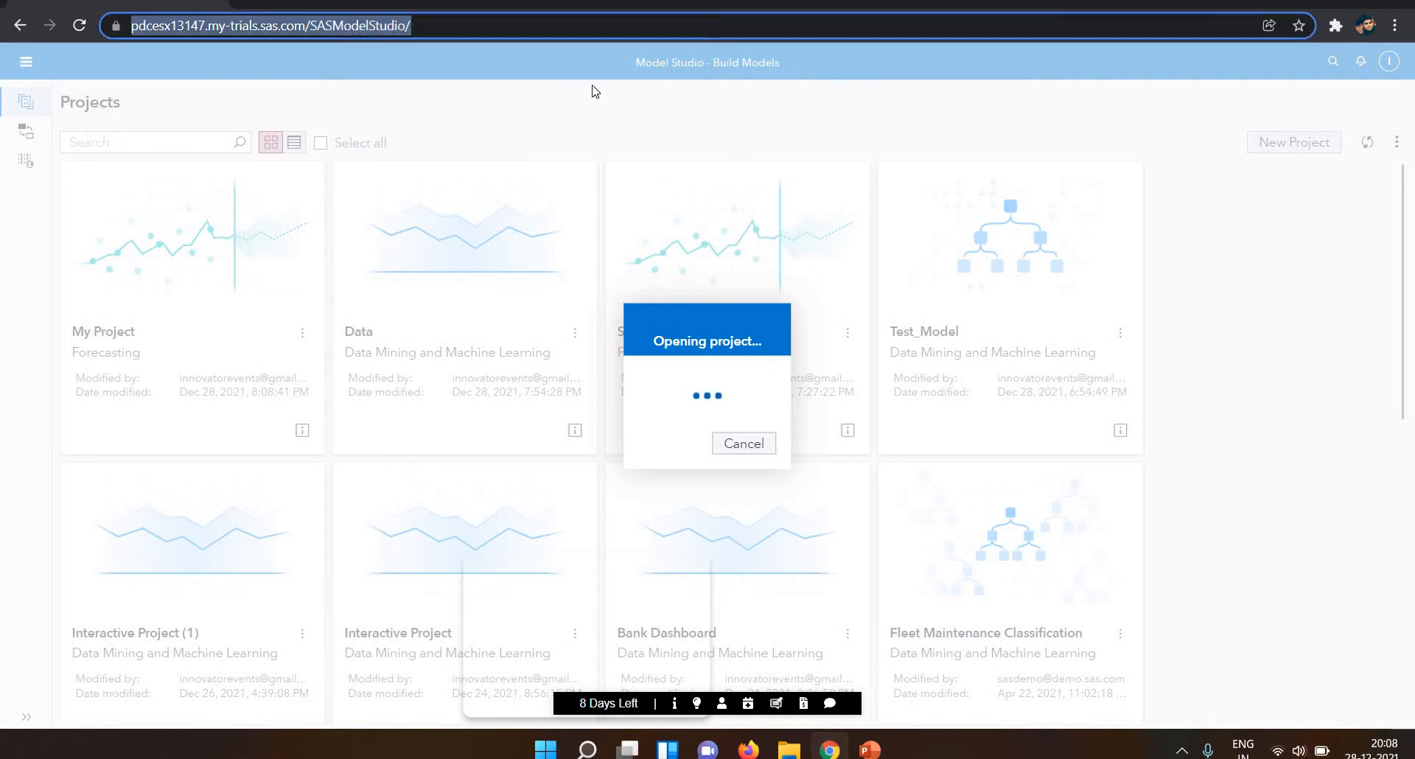
{"action": "left_click", "coordinate": [635, 87]}
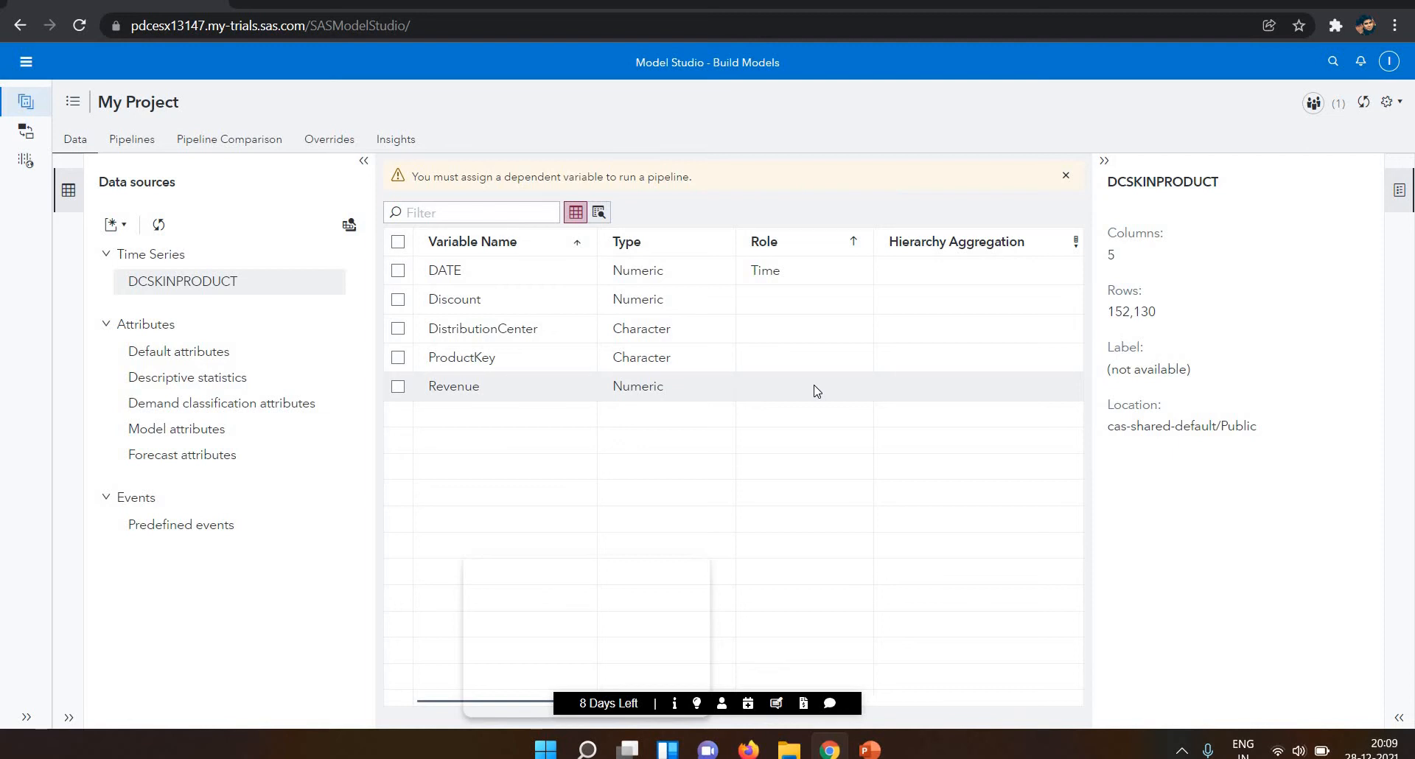
- Assign the Independent role to the Discount variable
{"action": "left_click", "coordinate": [464, 302]}
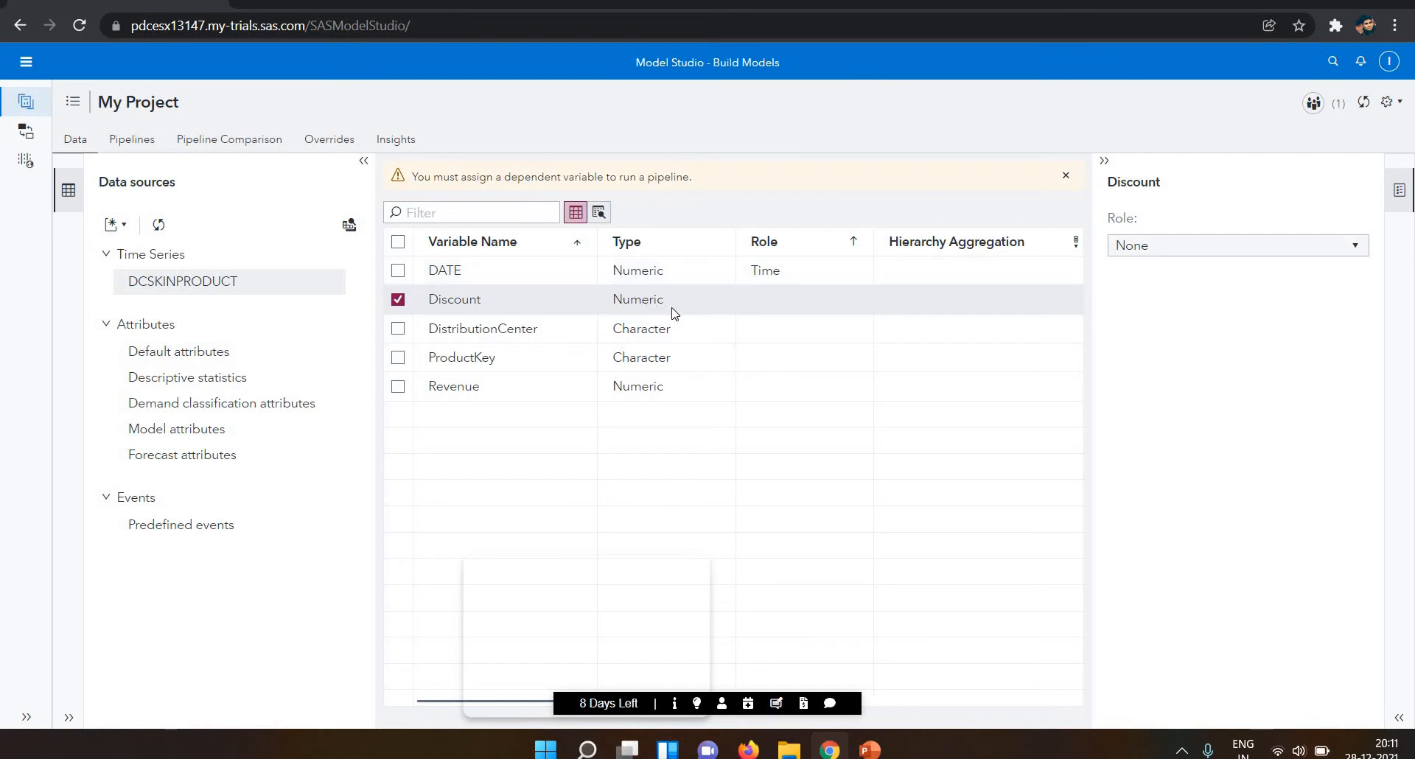
{"action": "left_click", "coordinate": [1194, 253]}
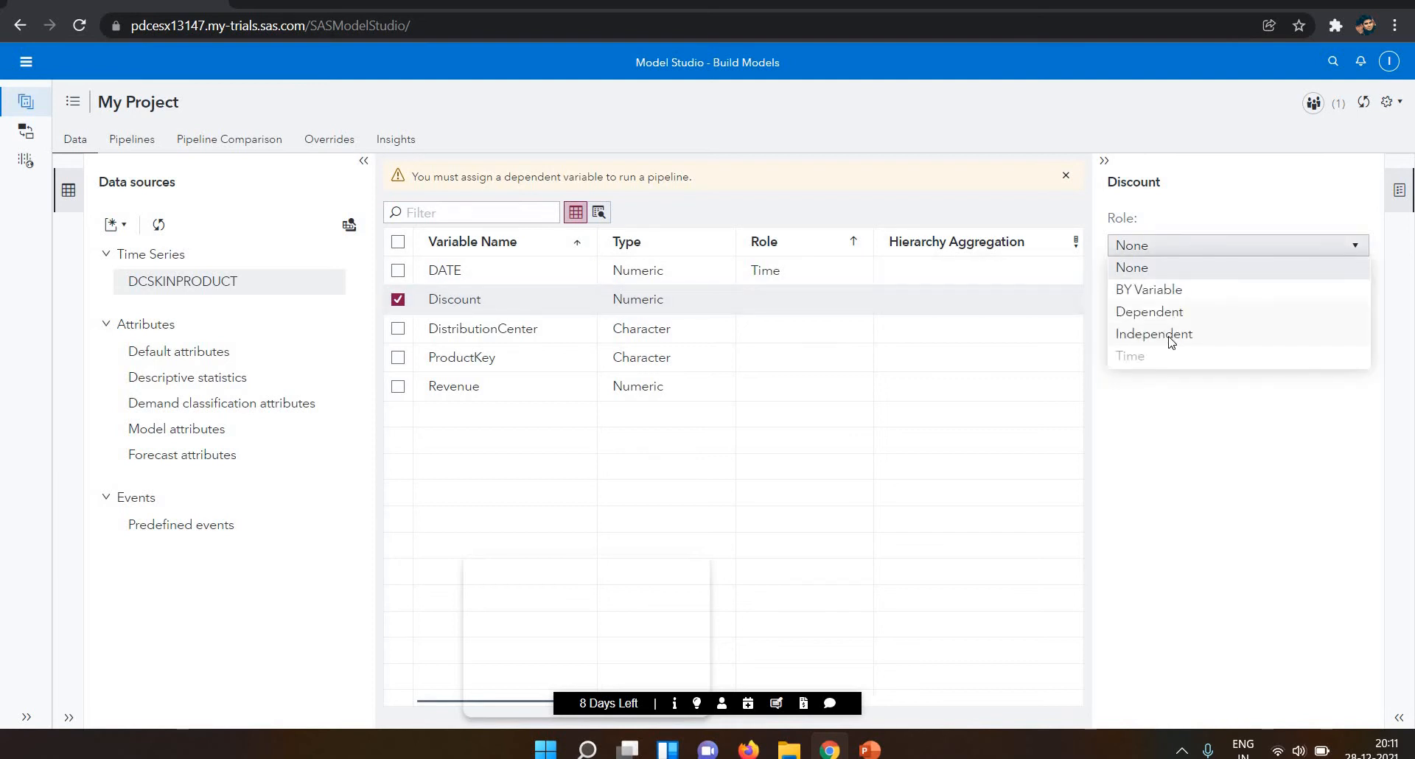
{"action": "left_click", "coordinate": [1171, 339]}
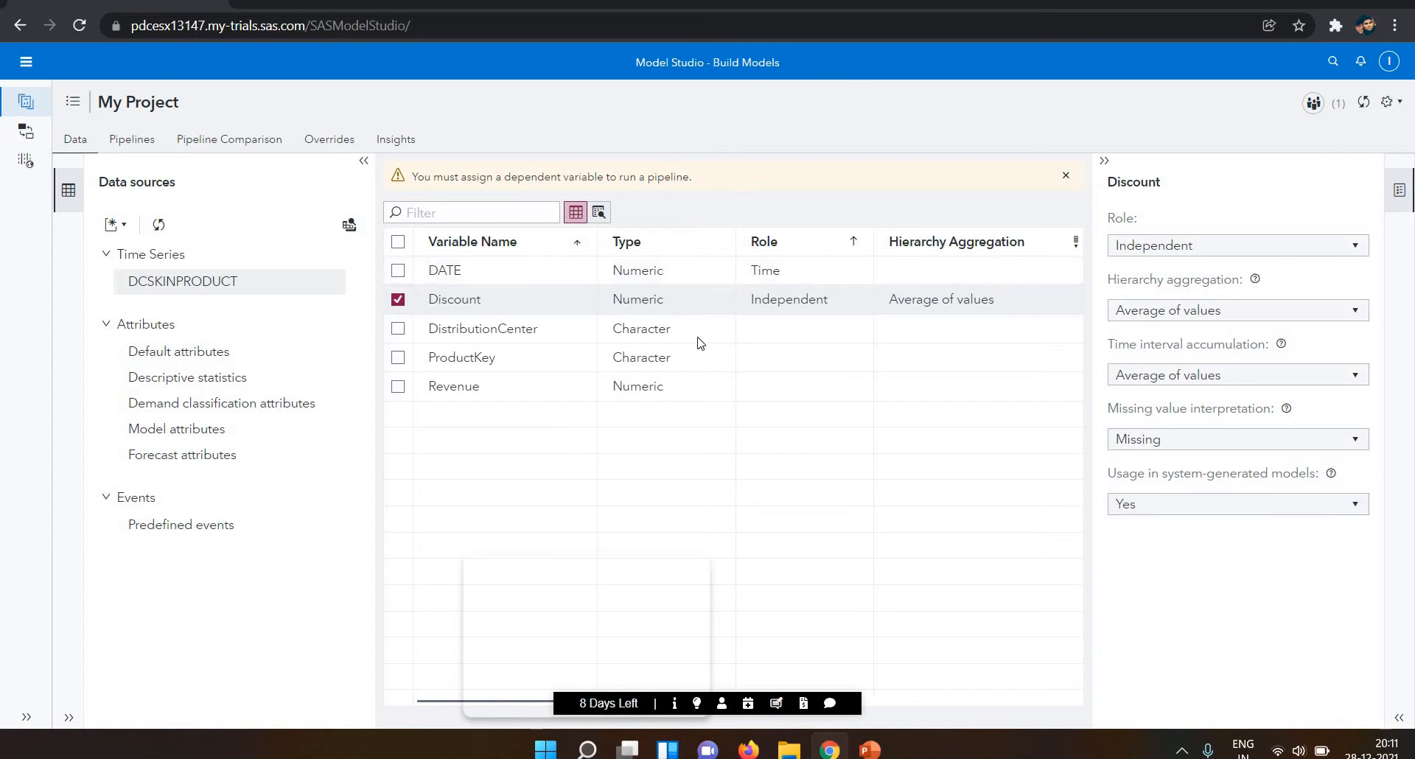
- Assign the Dependent role to the Revenue variable
{"action": "left_click", "coordinate": [703, 386]}
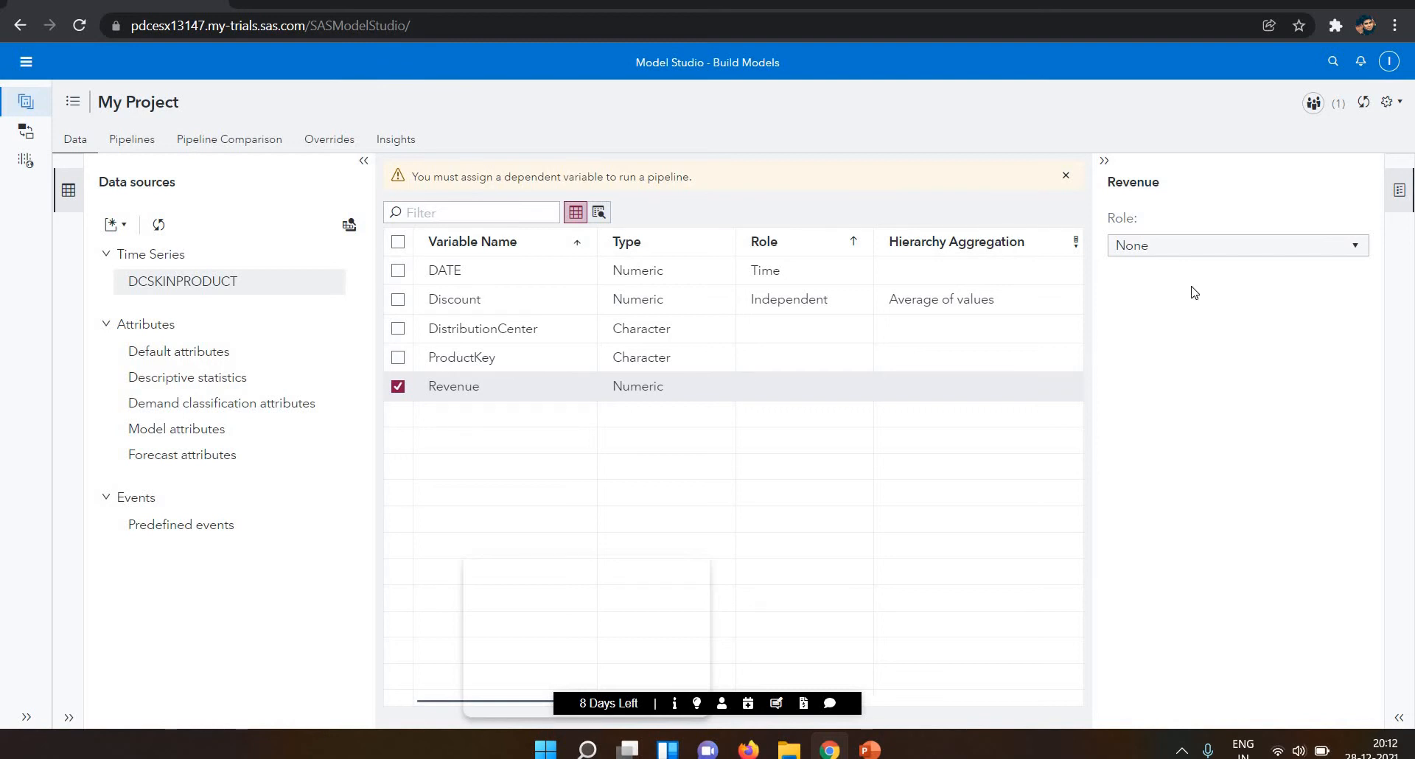
{"action": "left_click", "coordinate": [1174, 246]}
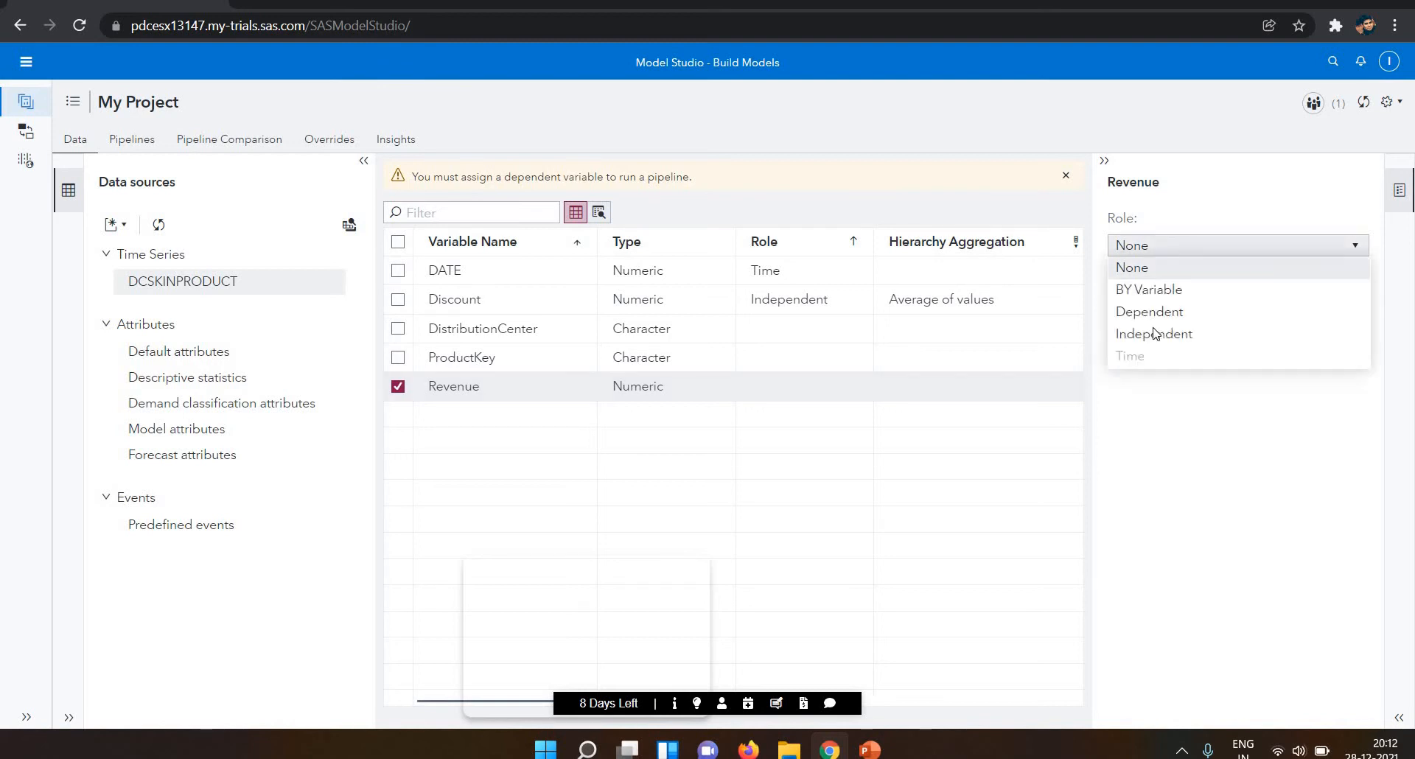
{"action": "left_click", "coordinate": [1159, 313]}
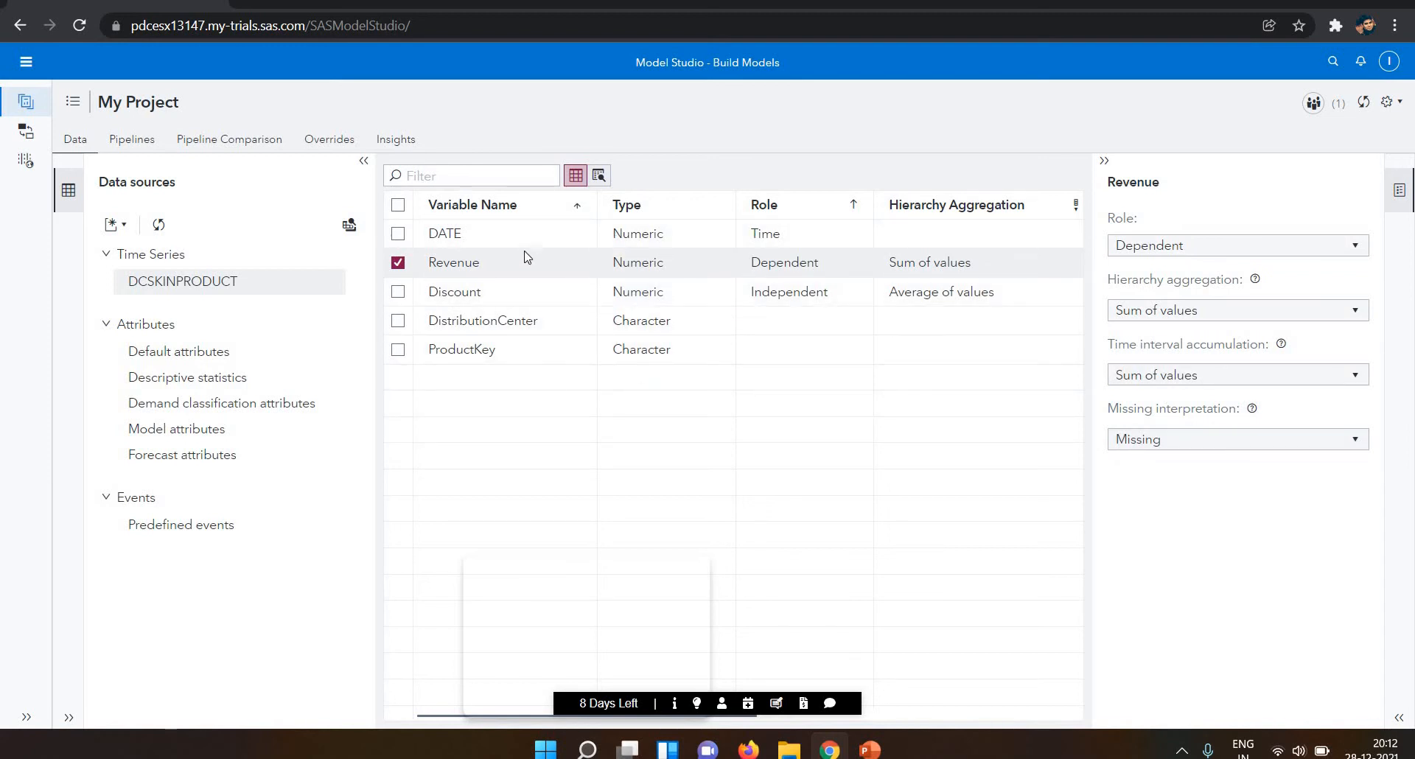
- Open the project's pipeline and examine the forecasting models available as child nodes of the Data node
{"action": "left_click", "coordinate": [131, 147]}
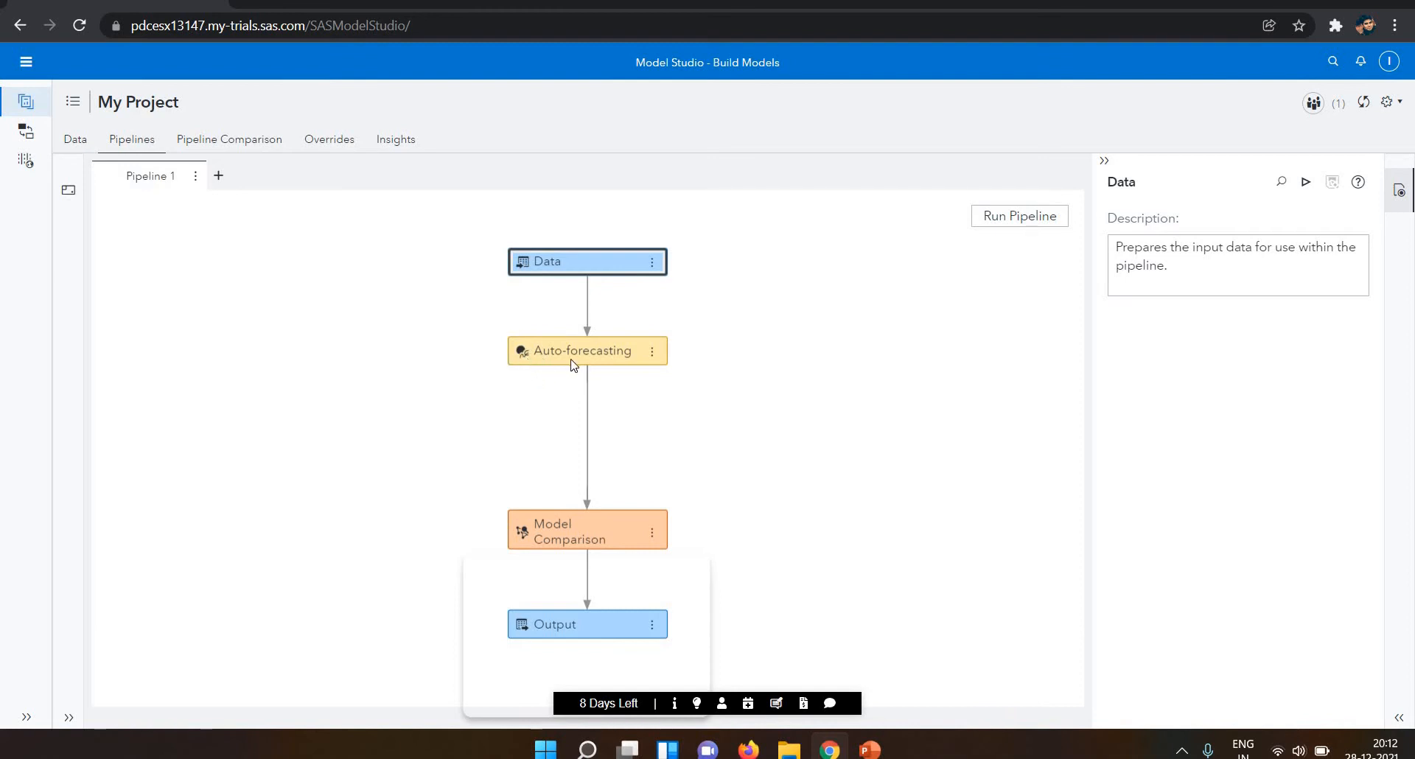
{"action": "right_click", "coordinate": [604, 259]}
{"action": "mouse_move", "coordinate": [635, 280]}
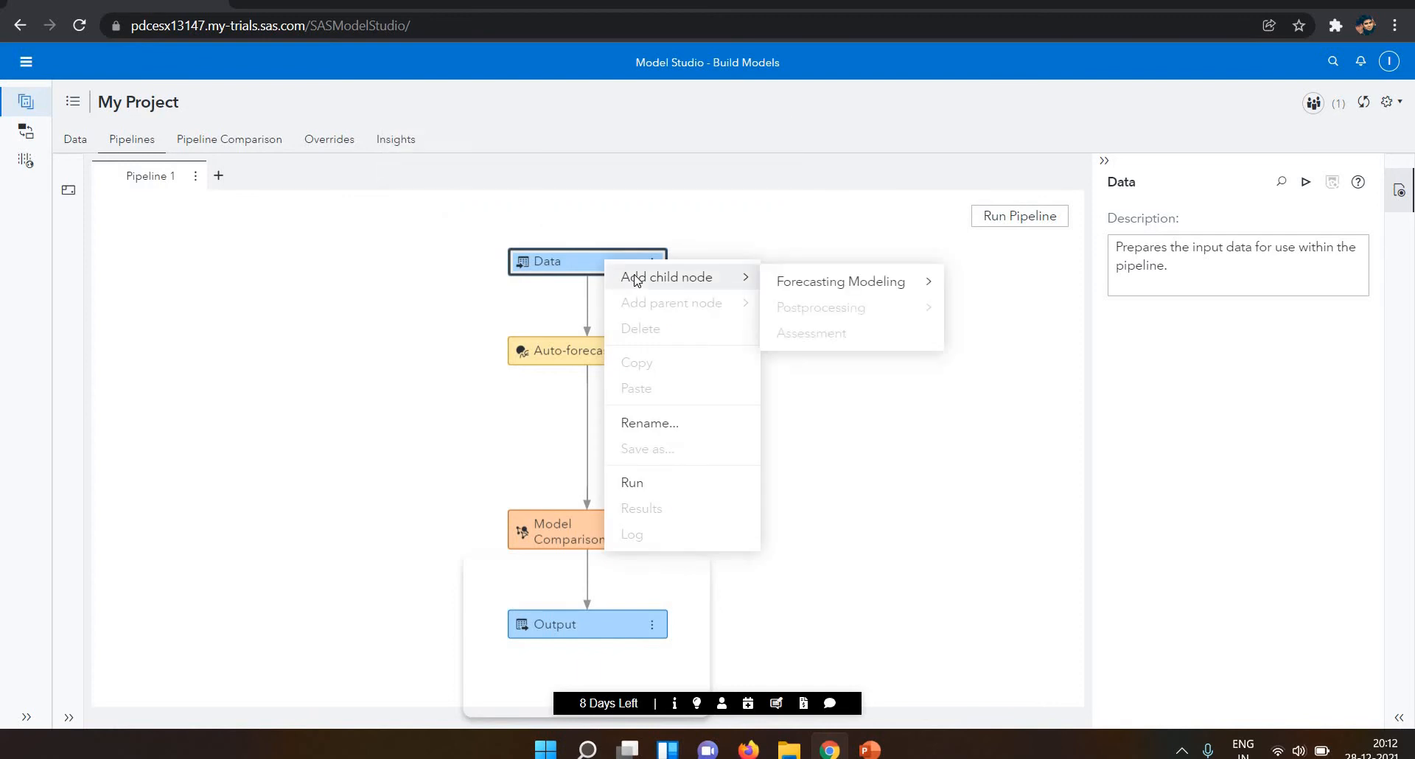
{"action": "left_click", "coordinate": [402, 278]}
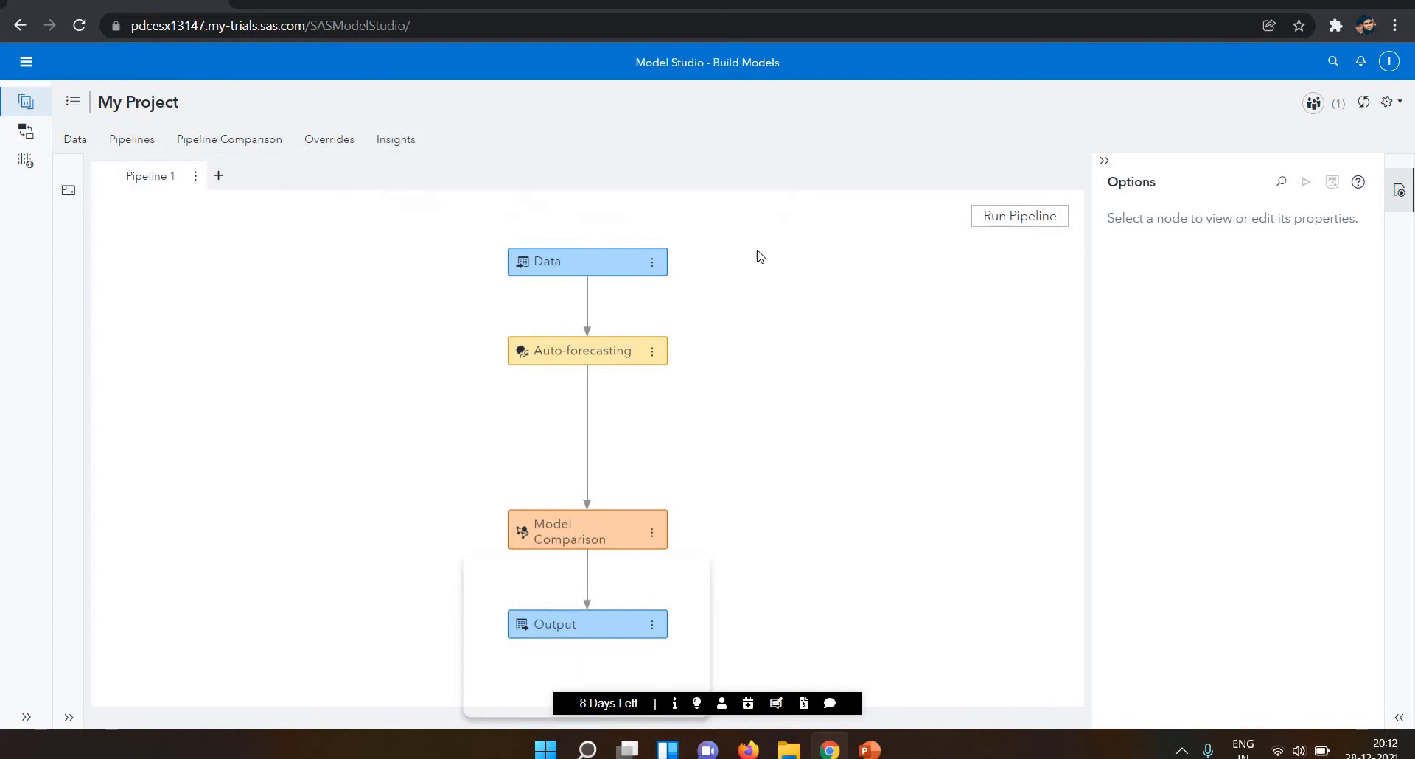
{"action": "right_click", "coordinate": [617, 262]}
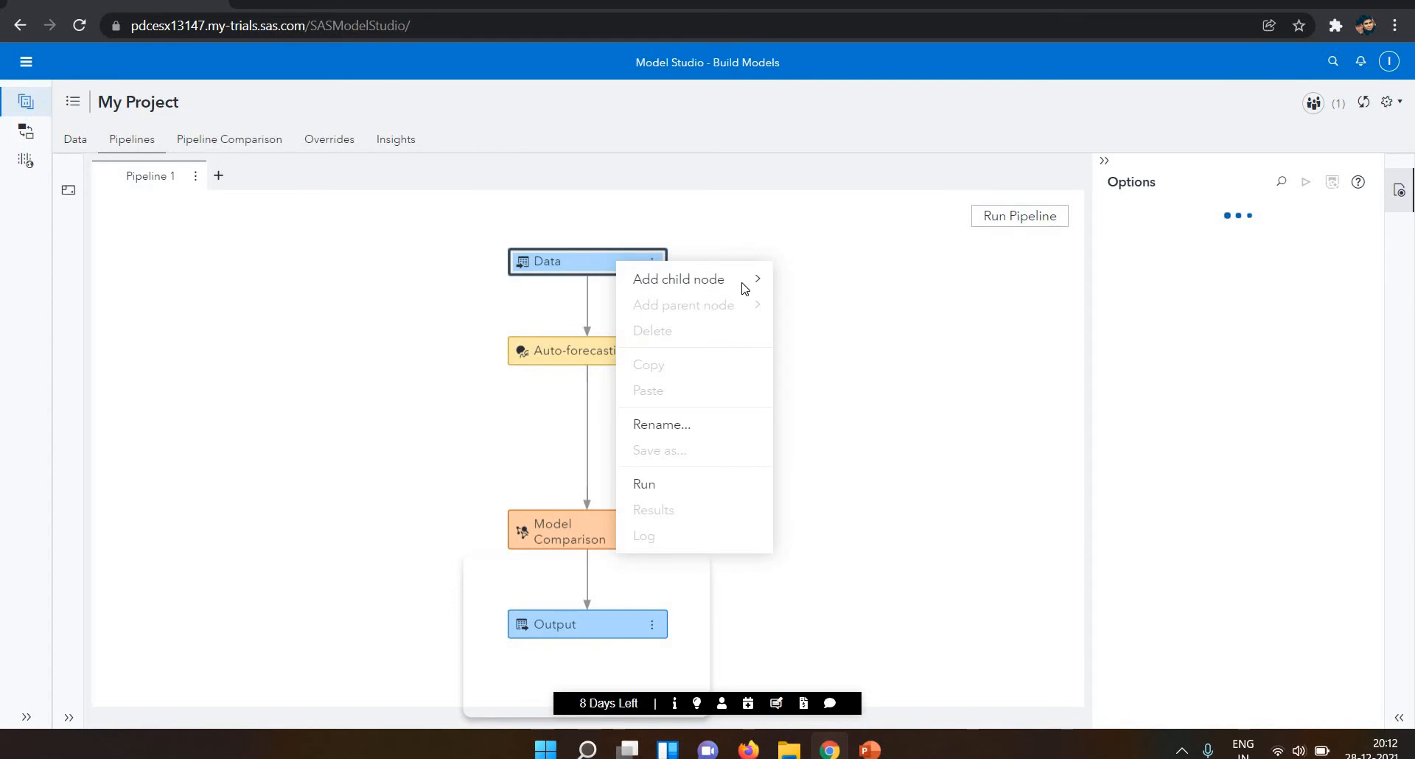
{"action": "mouse_move", "coordinate": [749, 287]}
{"action": "mouse_move", "coordinate": [939, 283]}
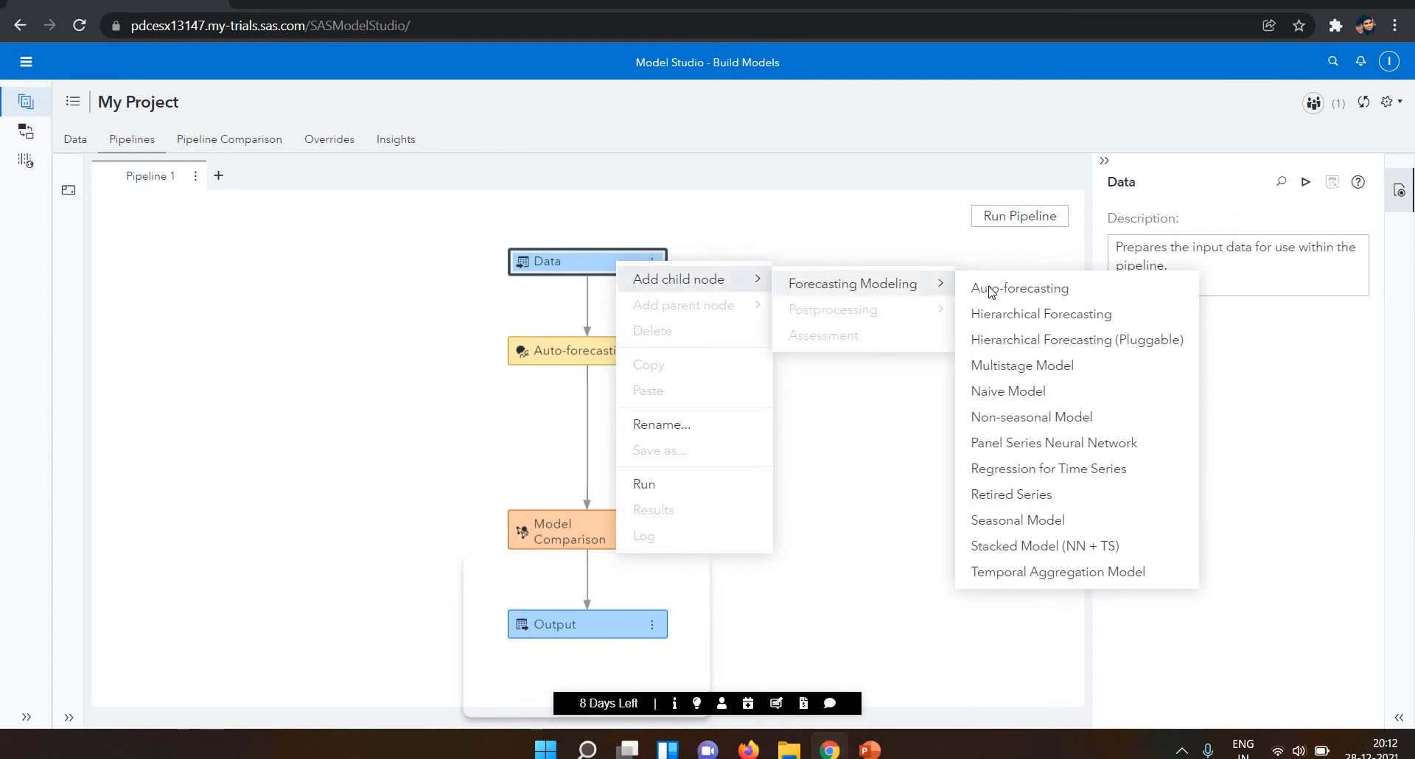
- Delete the Auto-forecasting node from the pipeline and confirm the deletion
{"action": "left_click", "coordinate": [557, 343]}
{"action": "right_click", "coordinate": [556, 339]}
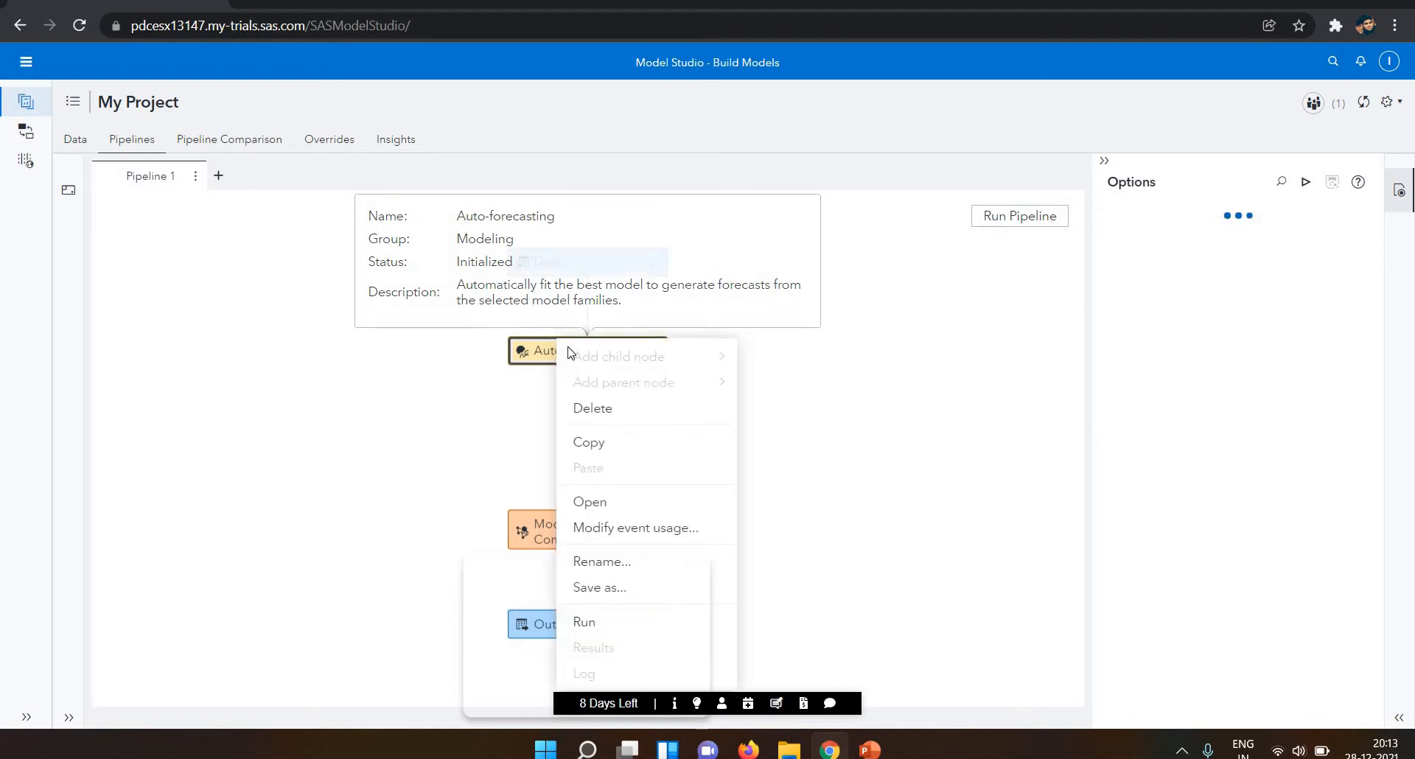
{"action": "left_click", "coordinate": [638, 421]}
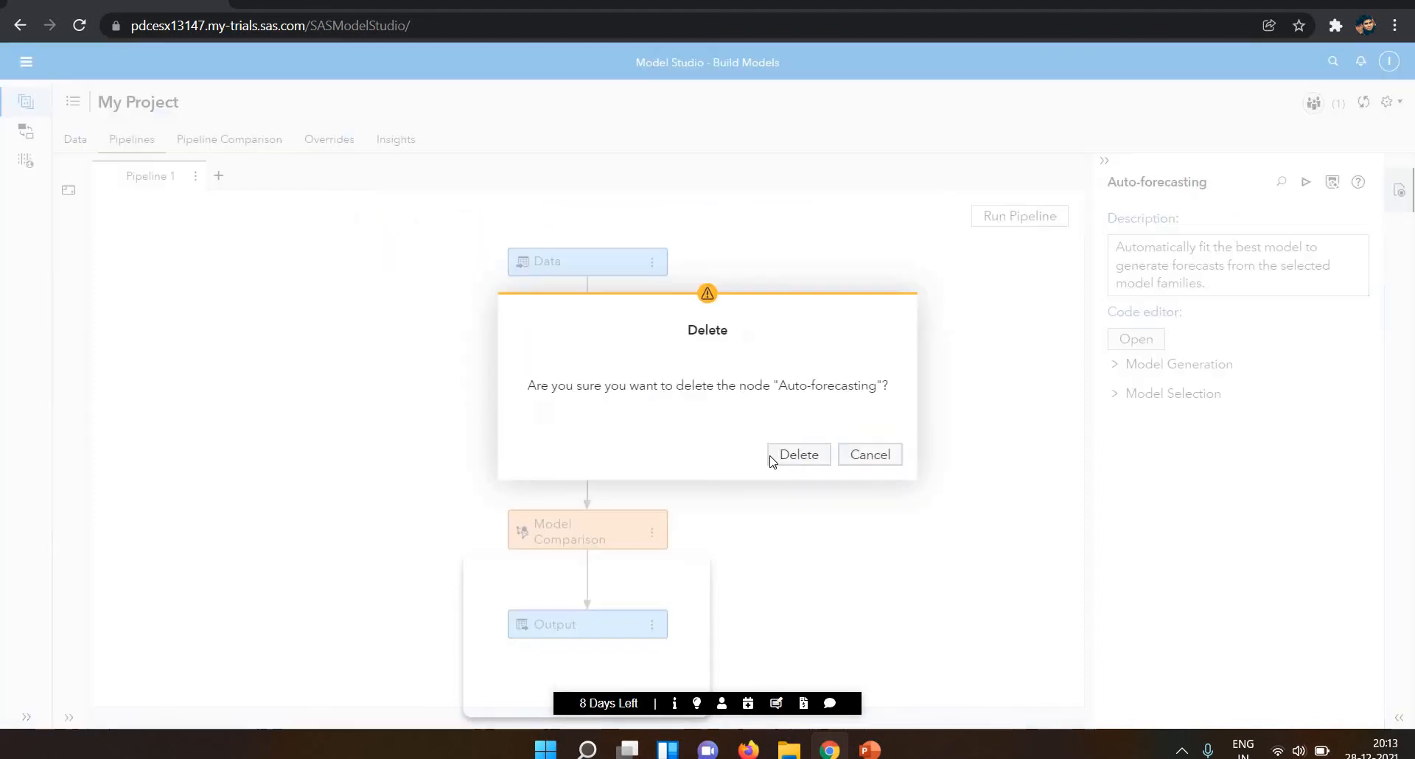
{"action": "left_click", "coordinate": [796, 464]}
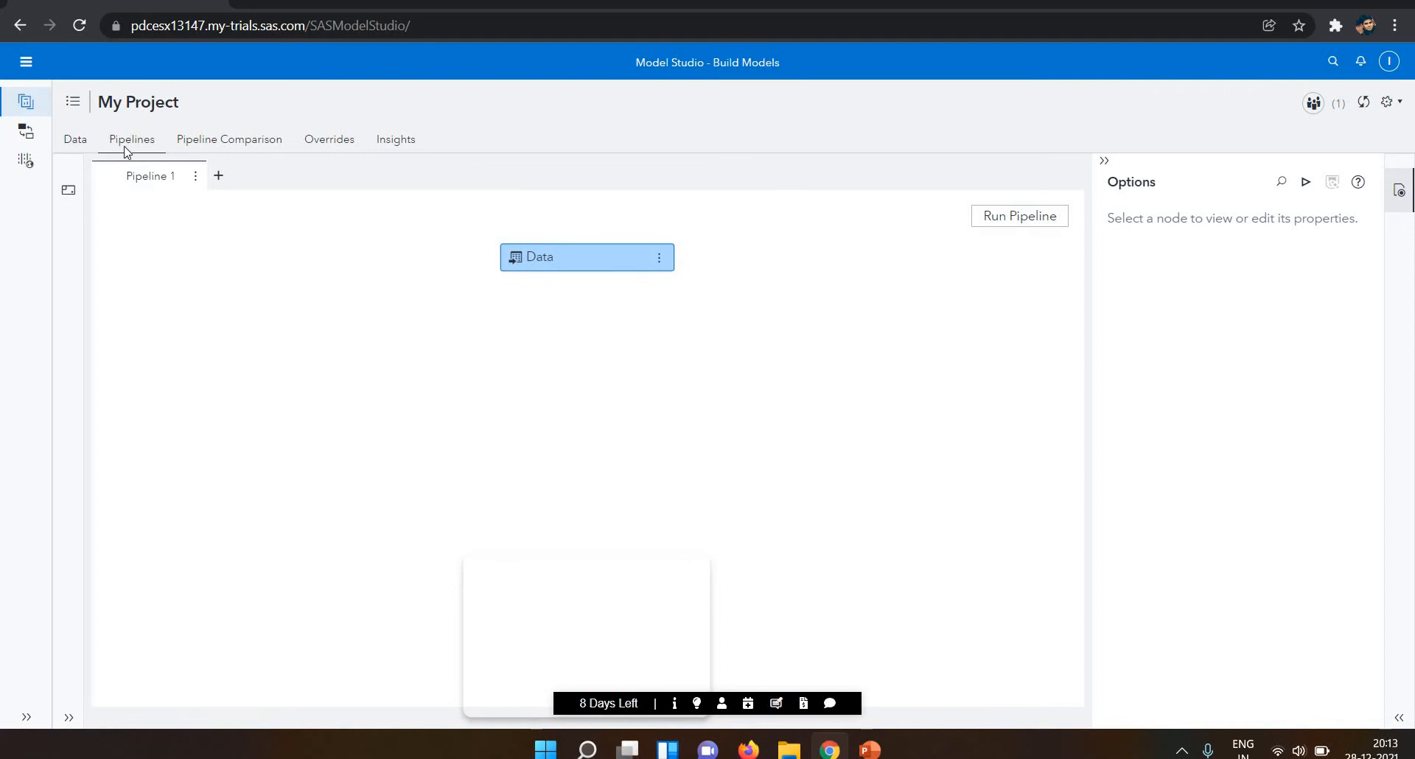
{"action": "left_click", "coordinate": [84, 147]}
{"action": "left_click", "coordinate": [121, 140]}
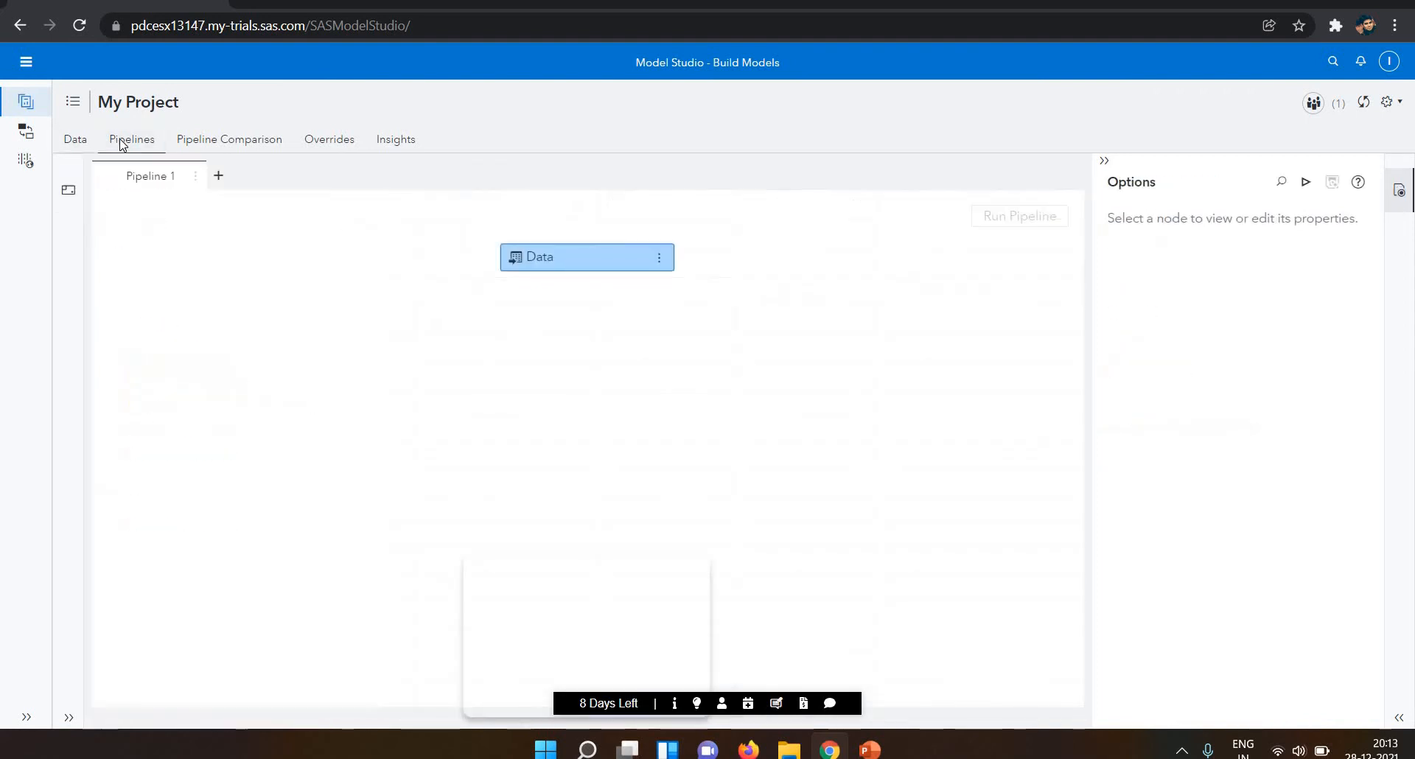
{"action": "right_click", "coordinate": [616, 270]}
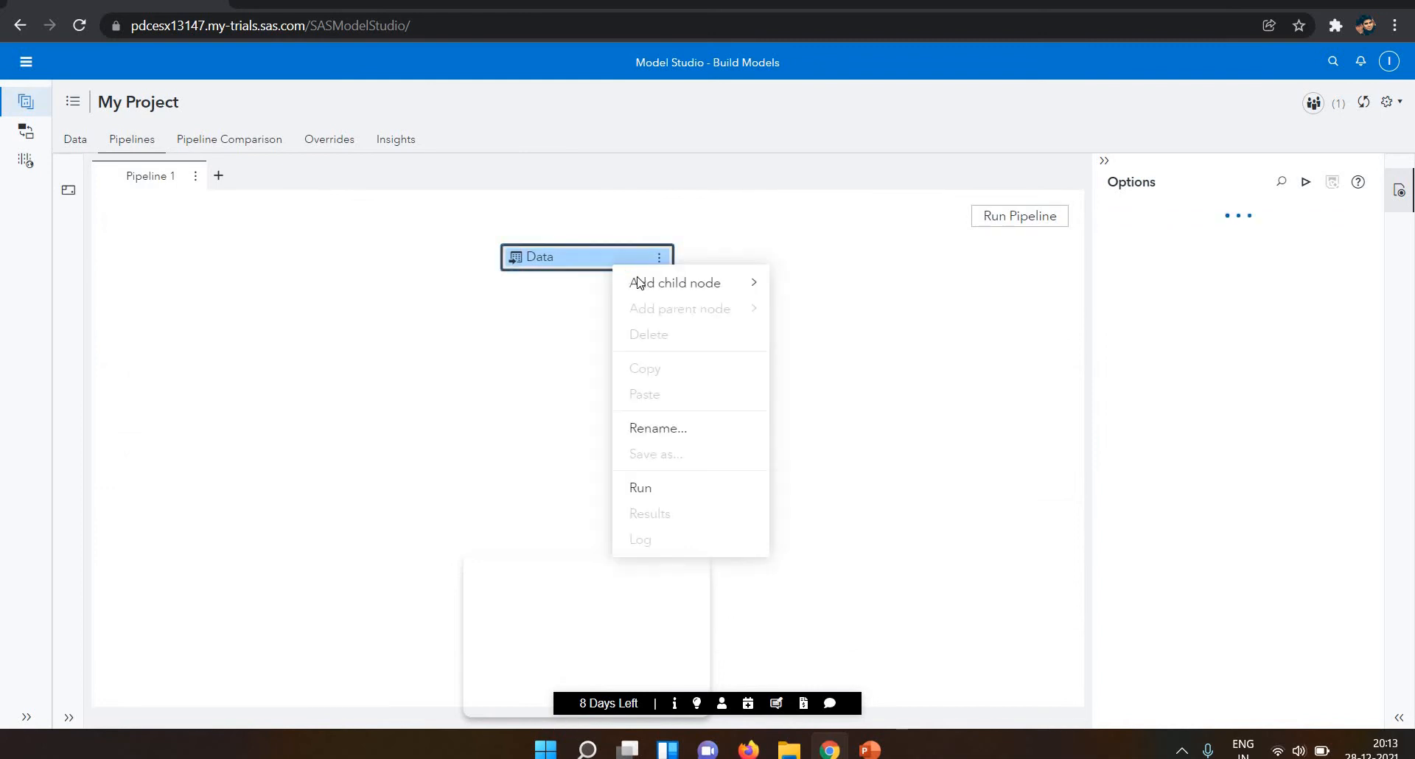
{"action": "mouse_move", "coordinate": [639, 283]}
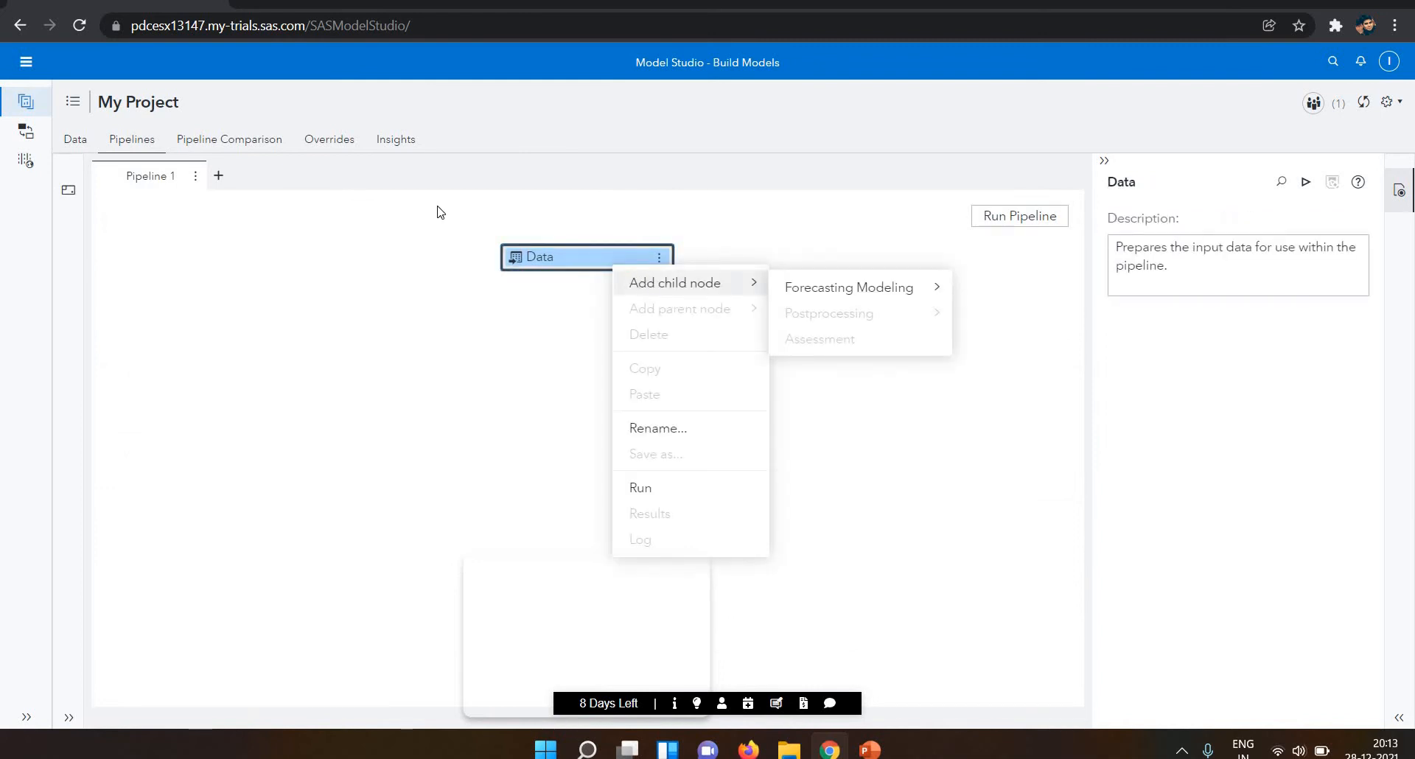
{"action": "left_click", "coordinate": [143, 217]}
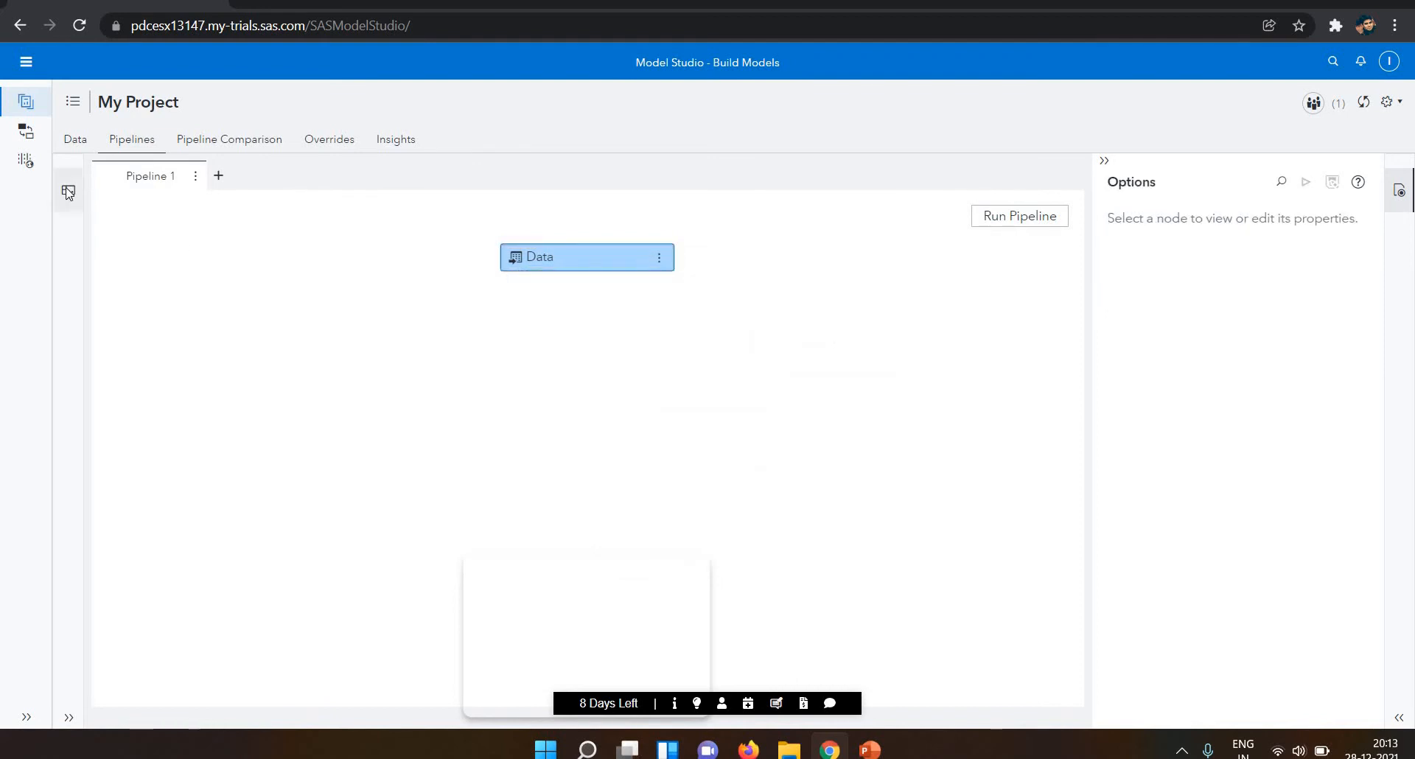
- Show the list of available nodes and look through the Postprocessing and Forecasting Modeling groups
{"action": "left_click", "coordinate": [68, 192]}
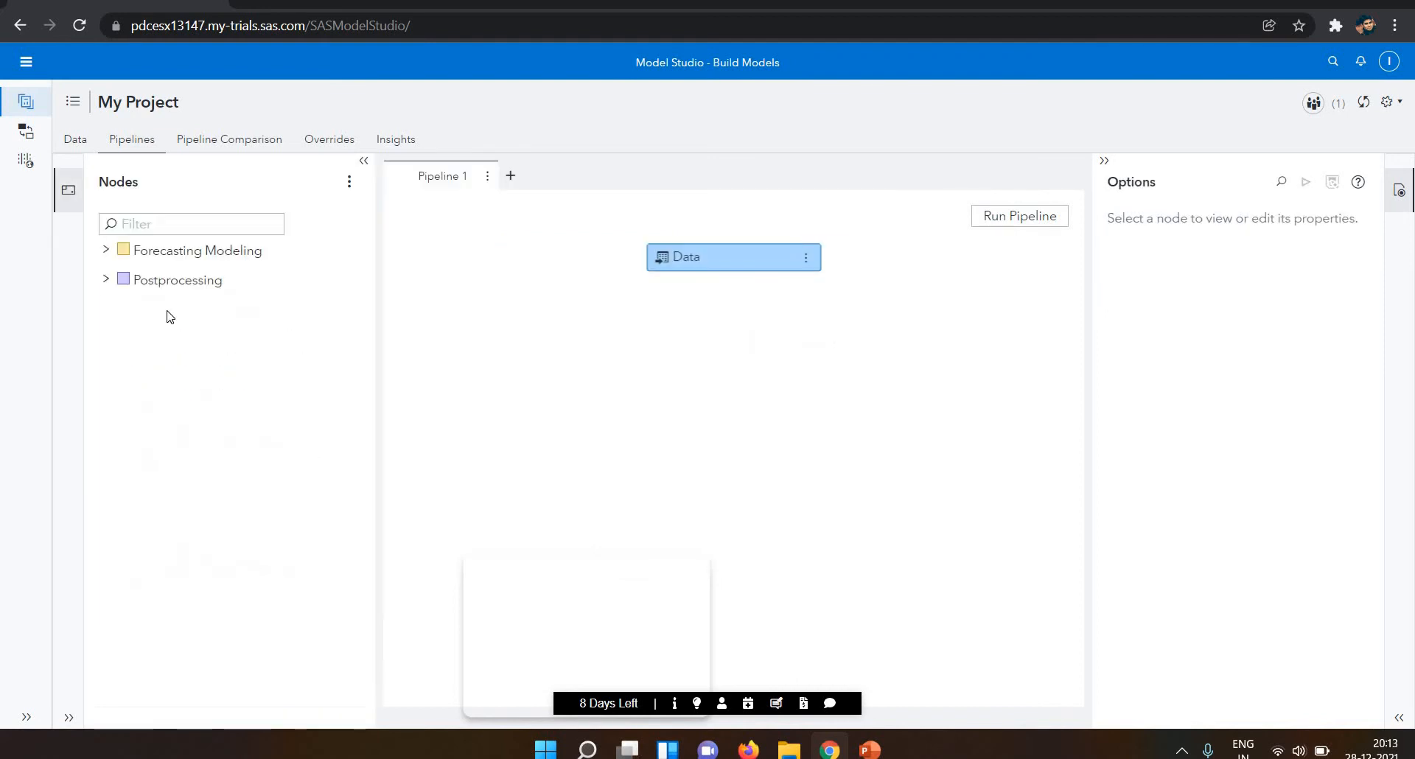
{"action": "left_click", "coordinate": [107, 280]}
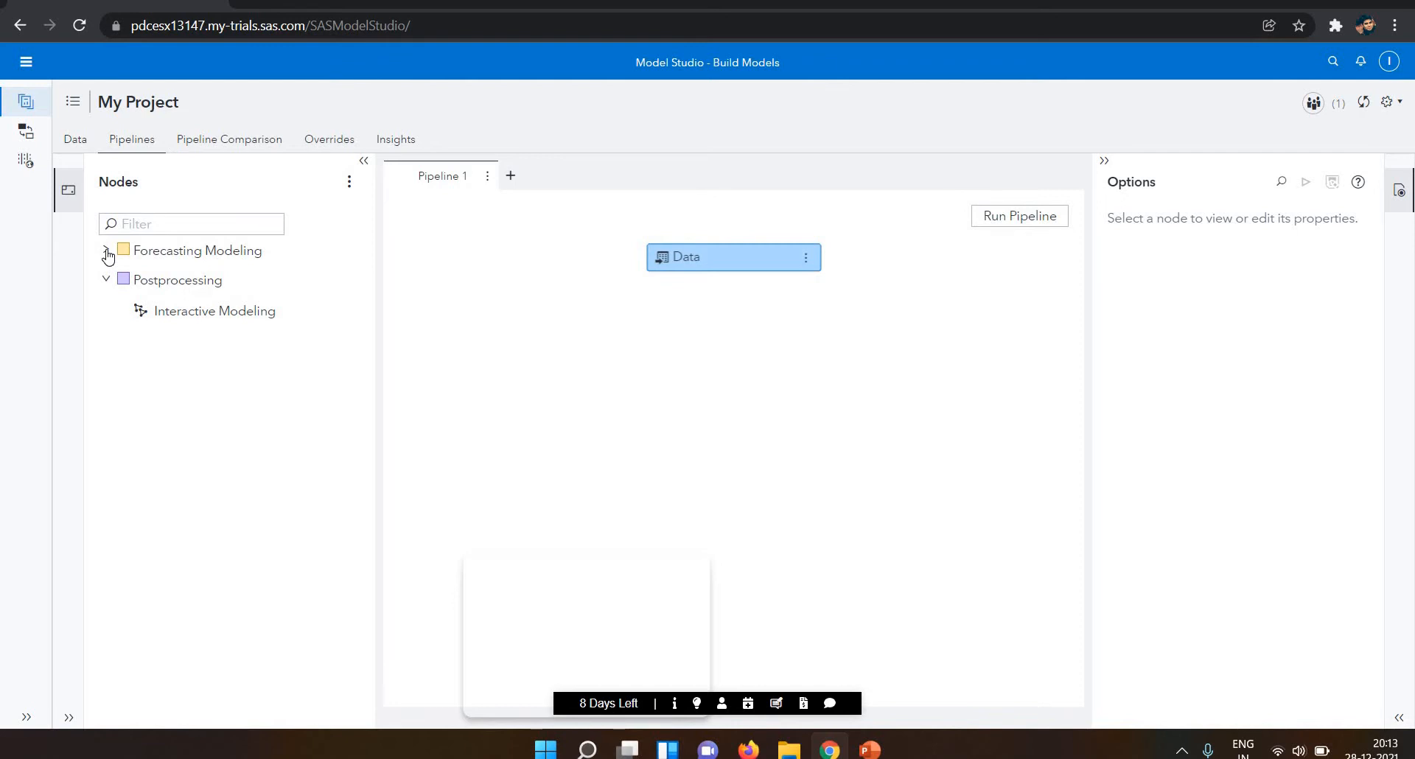
{"action": "left_click", "coordinate": [107, 252]}
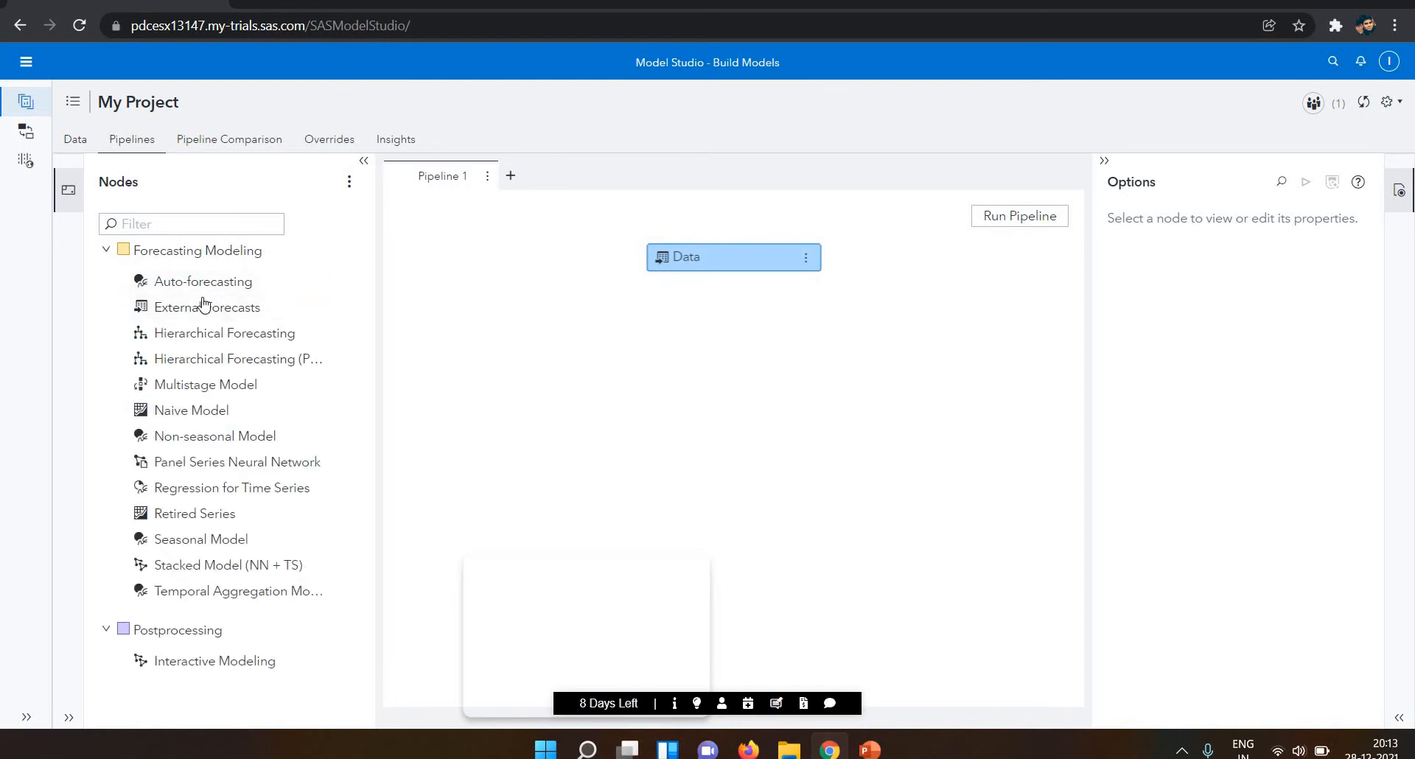
{"action": "mouse_move", "coordinate": [227, 282]}
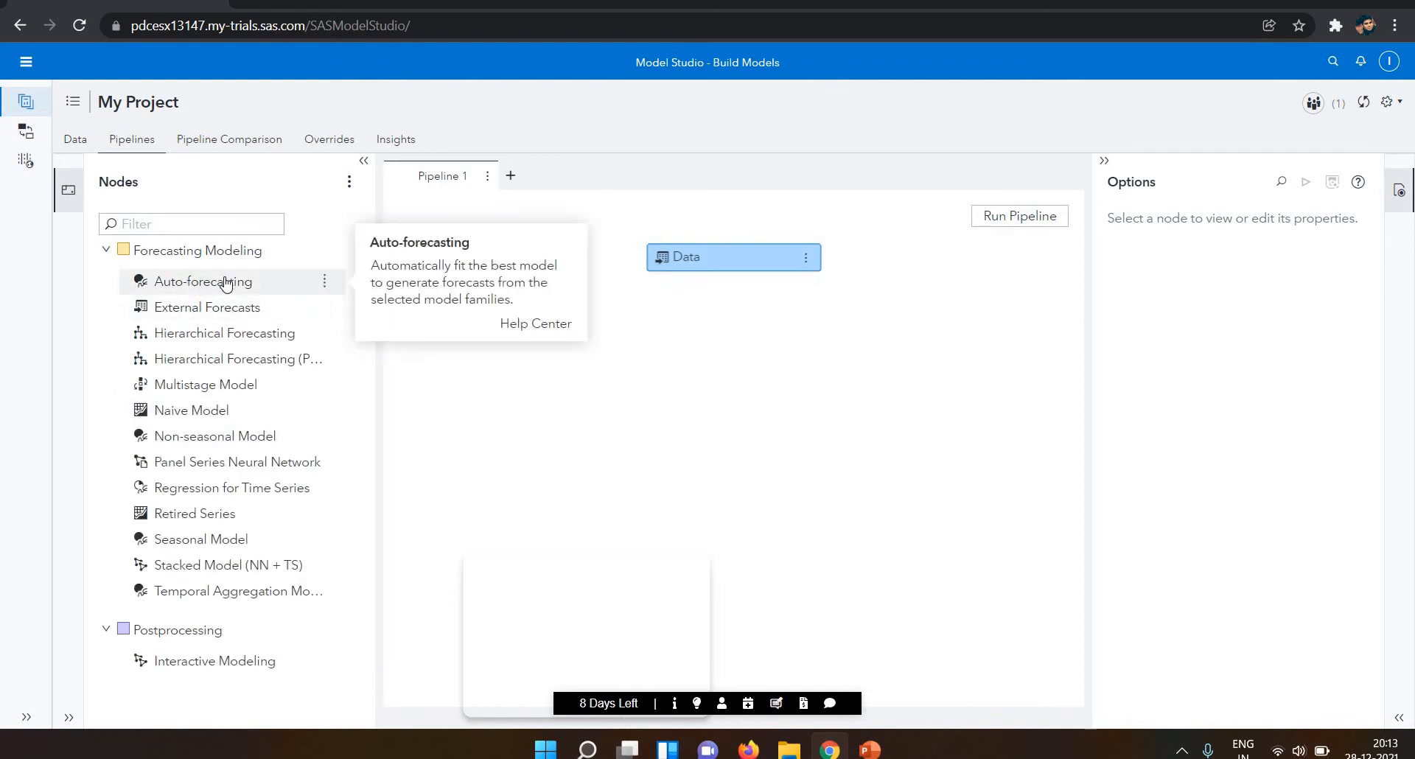
- Add an Auto-forecasting model as a child node of the Data node
{"action": "right_click", "coordinate": [735, 271]}
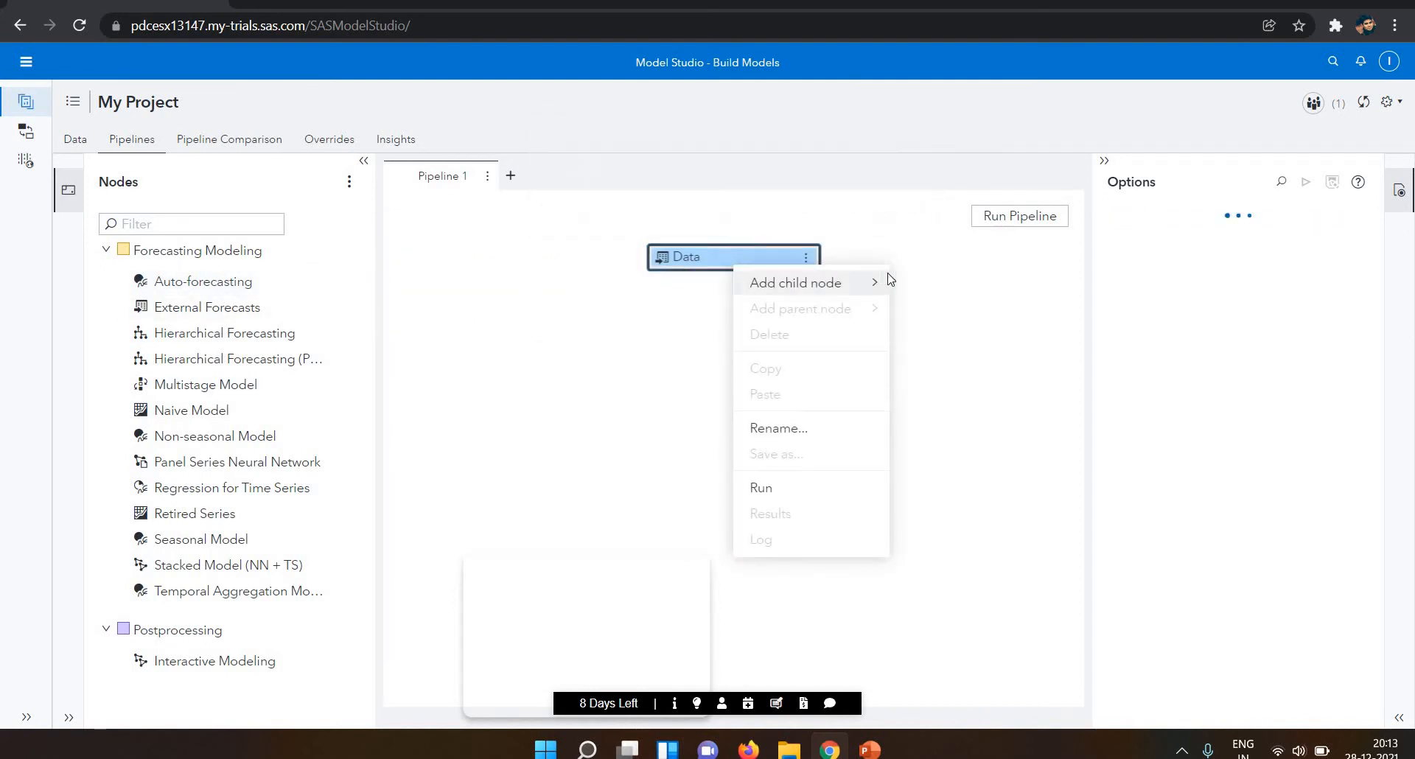
{"action": "mouse_move", "coordinate": [888, 282]}
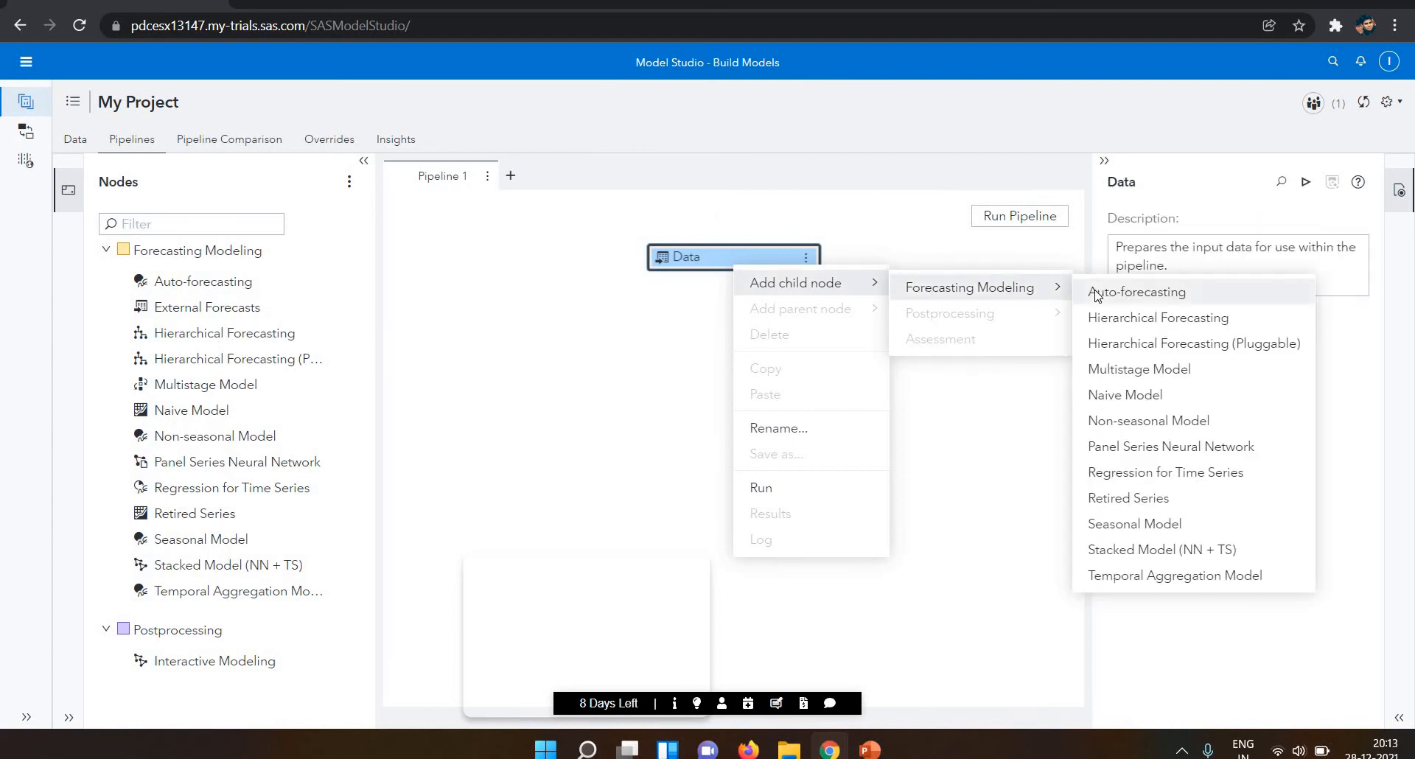
{"action": "left_click", "coordinate": [1096, 293]}
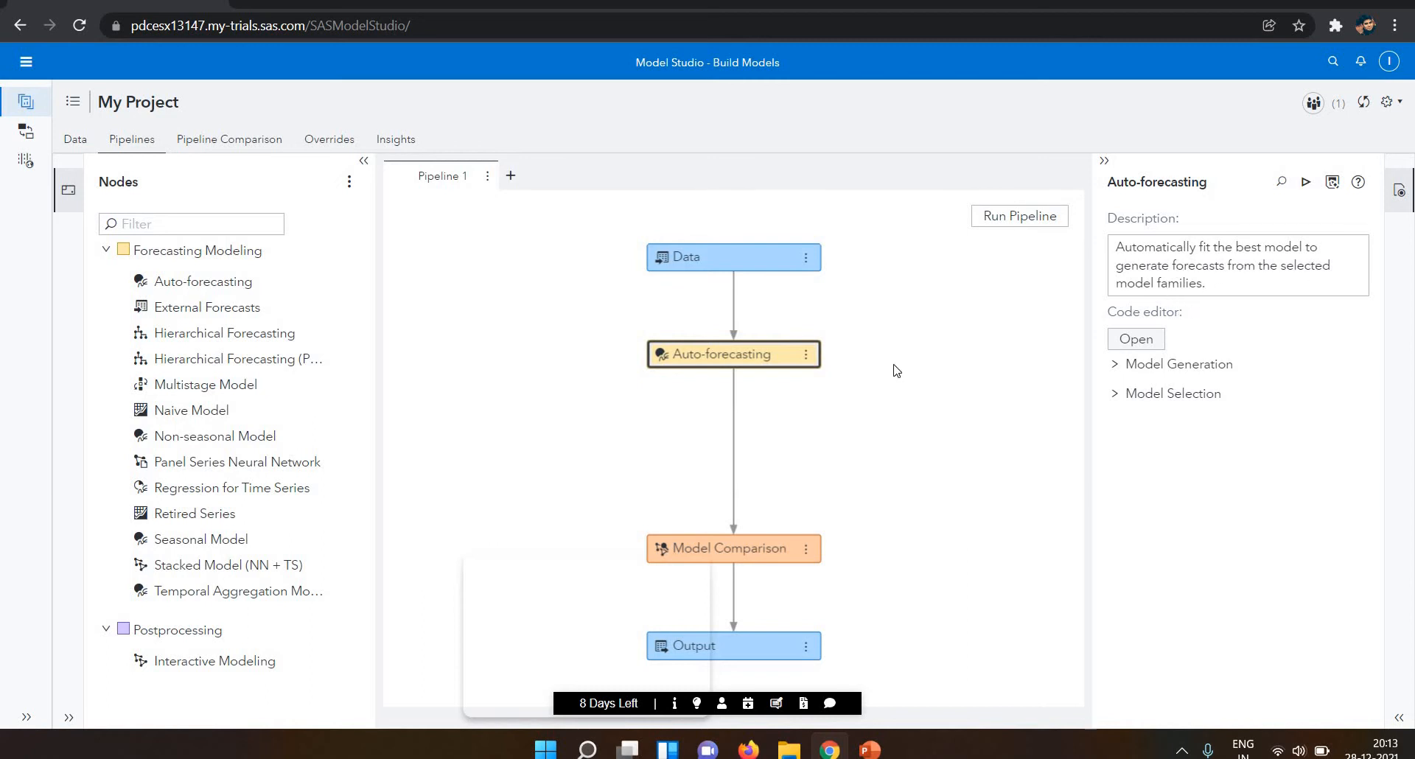
- Check the options of the Model Comparison and Output nodes, and run the whole pipeline
{"action": "left_click", "coordinate": [765, 551]}
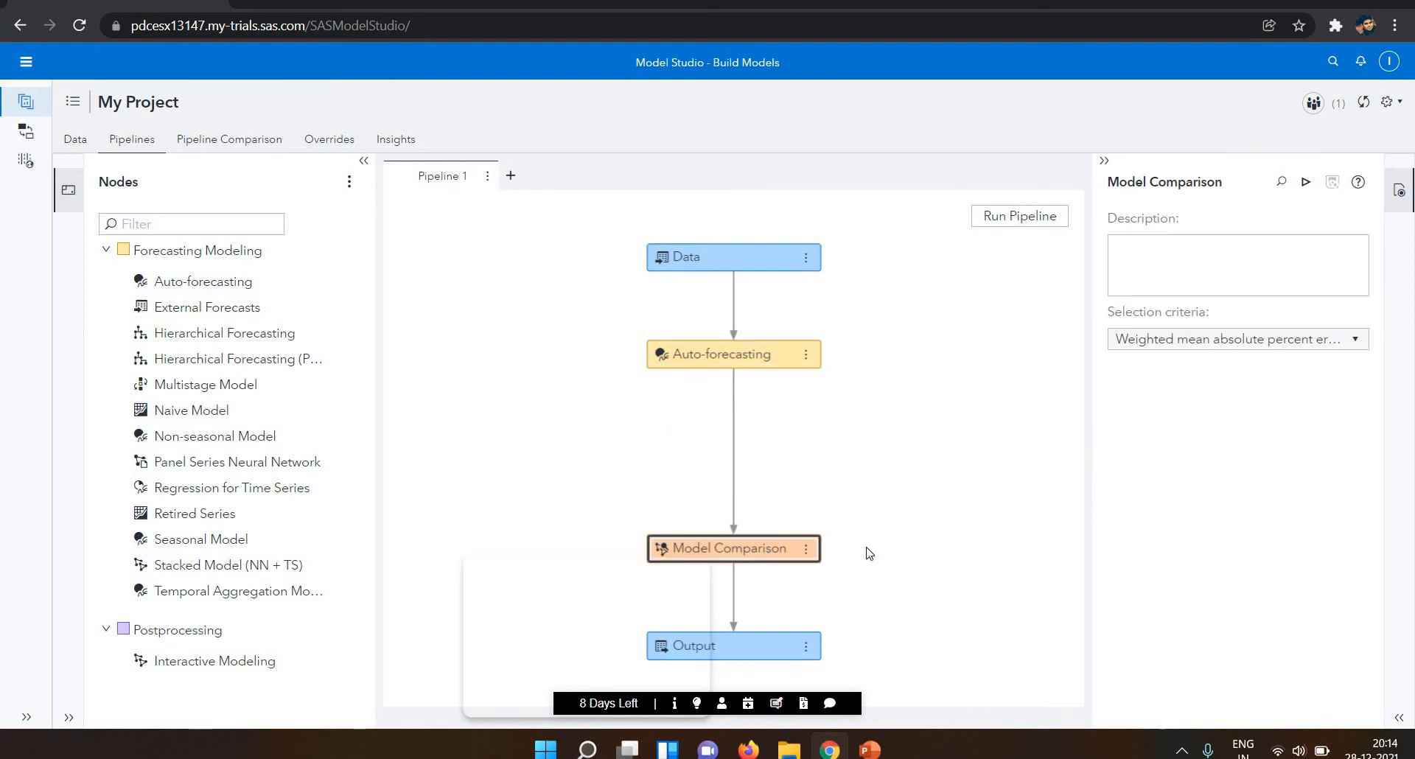
{"action": "left_click", "coordinate": [772, 634]}
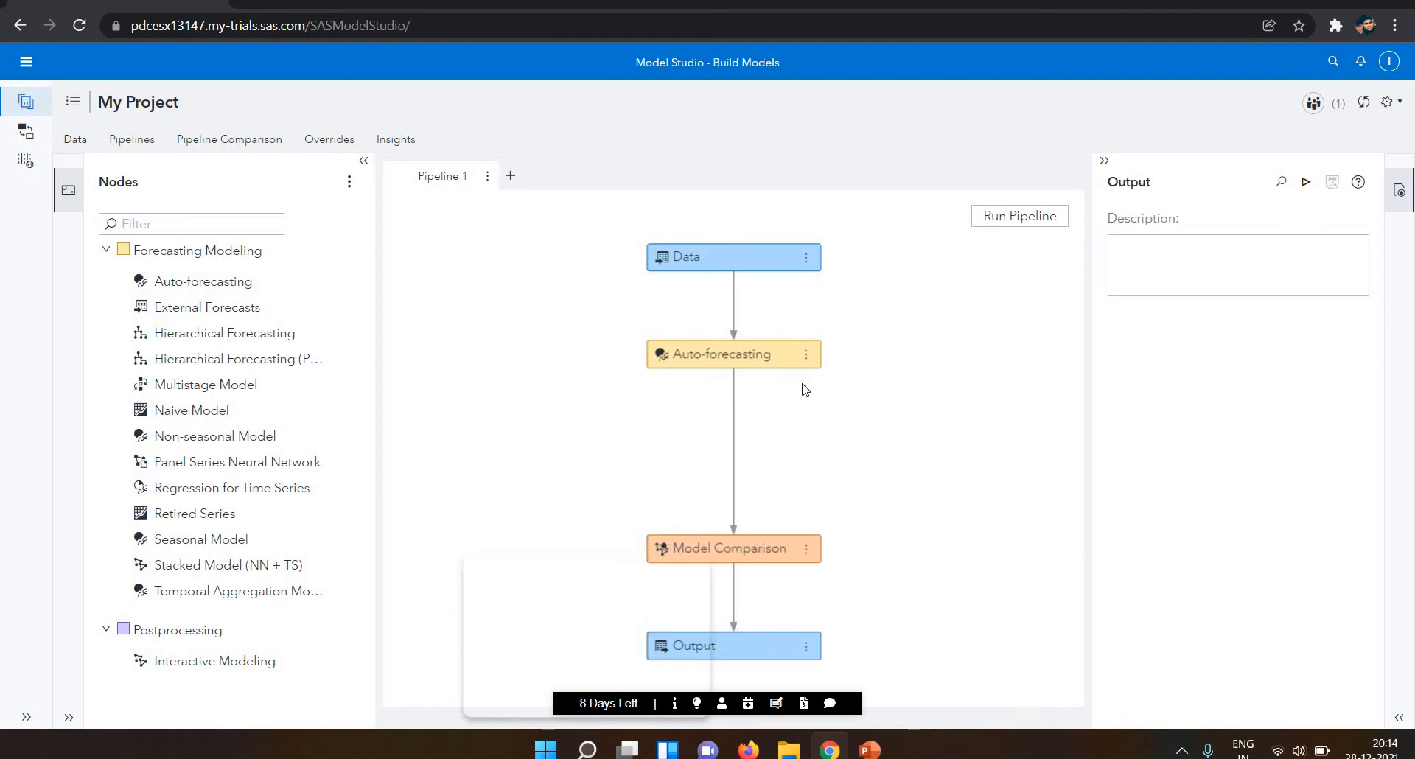
{"action": "left_click", "coordinate": [1028, 217]}
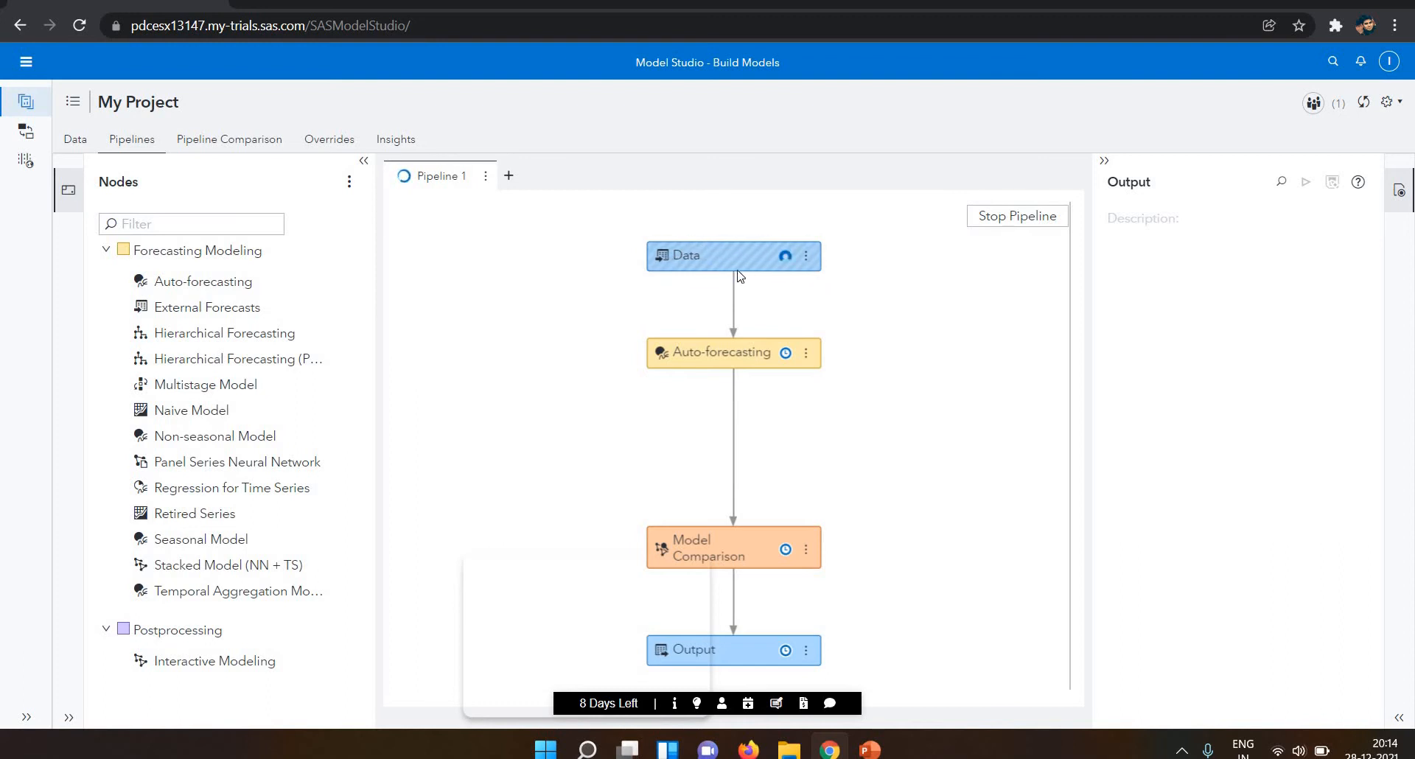
{"action": "mouse_move", "coordinate": [738, 272]}
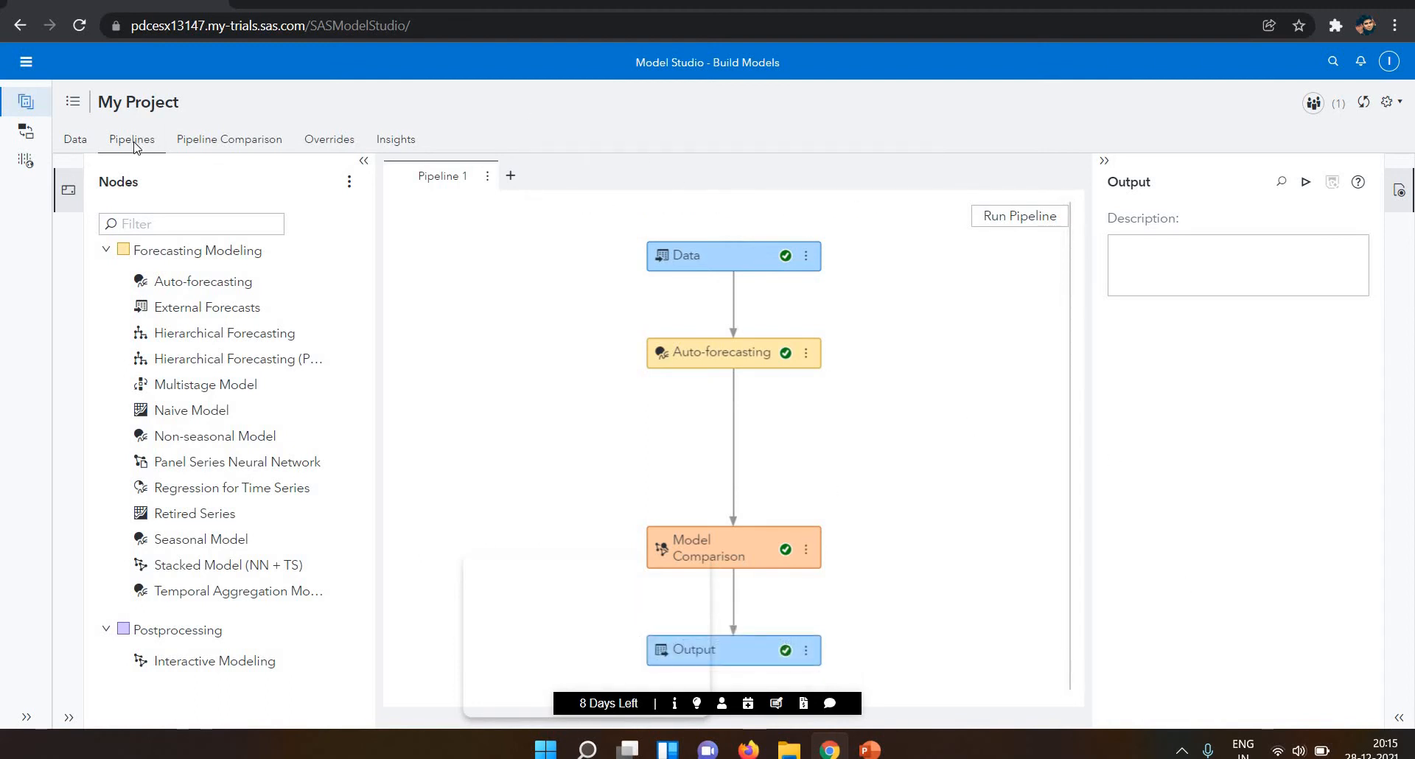
- Hide the node list and examine the pipeline comparison's error metrics, MAPE distribution and execution summary
{"action": "left_click", "coordinate": [363, 162]}
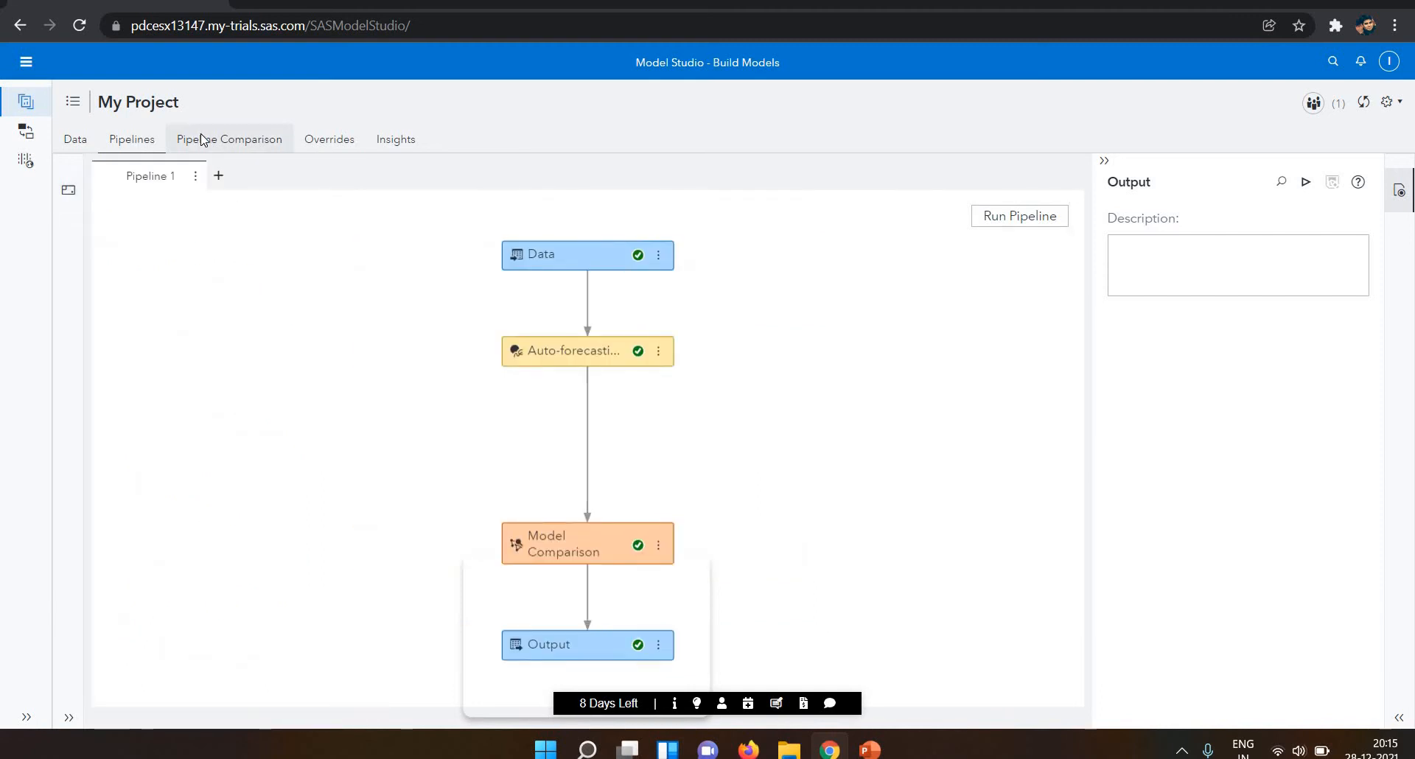
{"action": "left_click", "coordinate": [201, 140]}
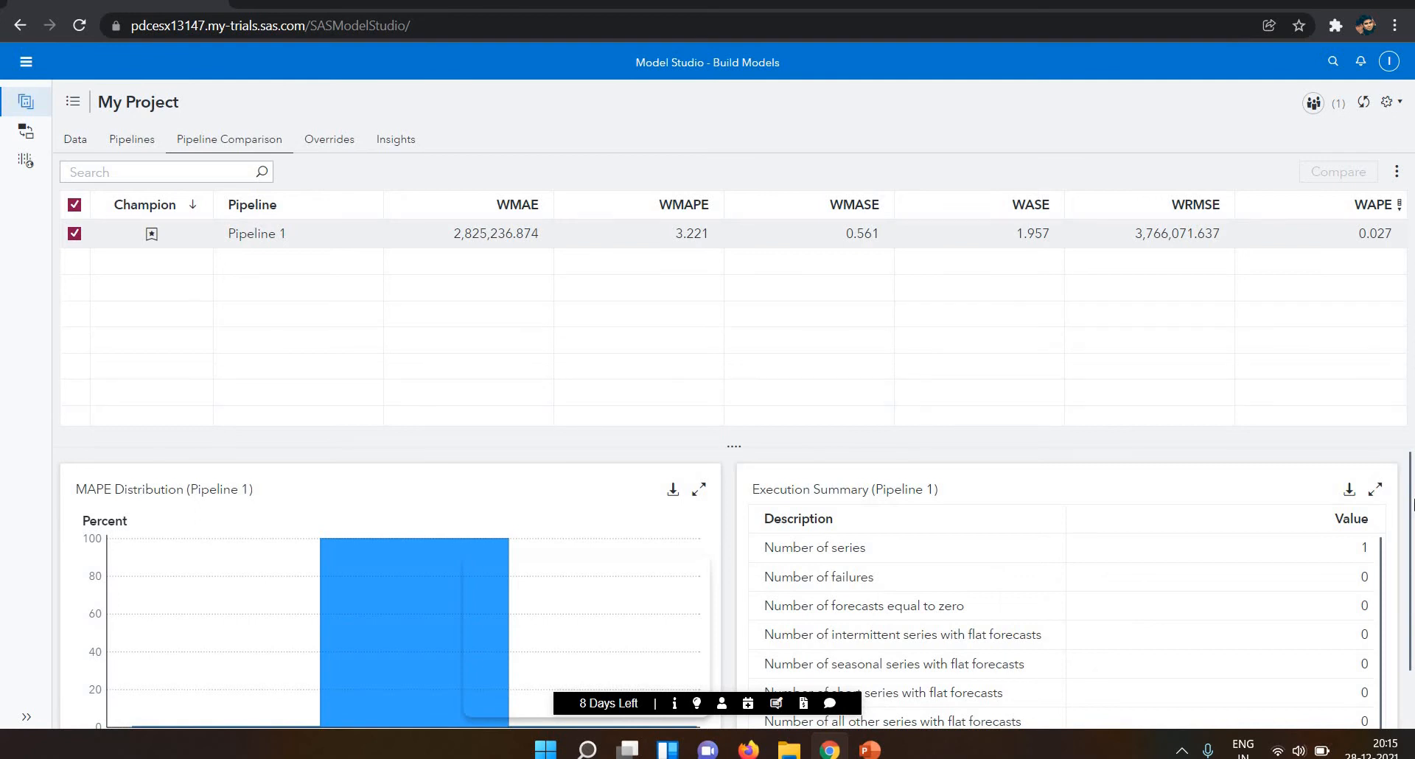
{"action": "left_click_drag", "start_coordinate": [1410, 494], "coordinate": [1413, 559]}
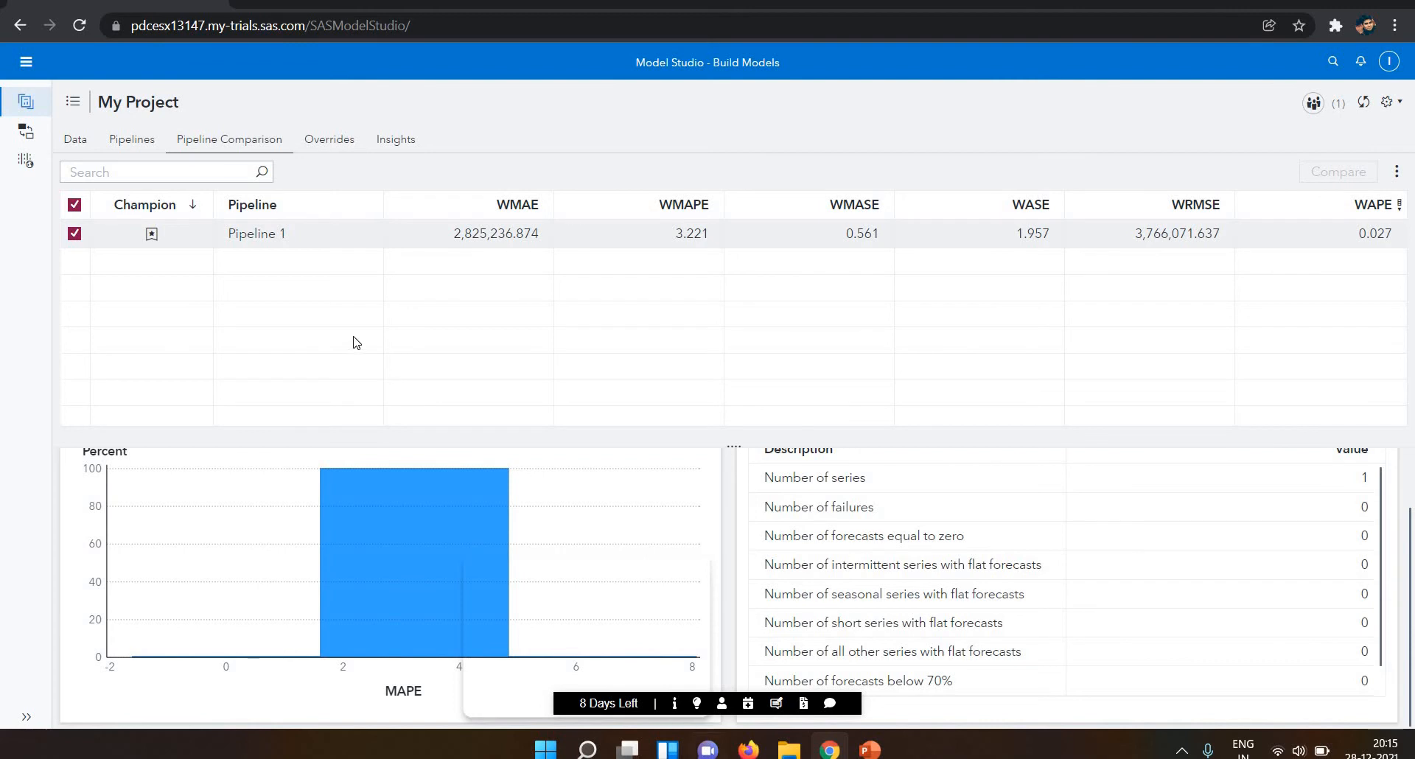
- Examine the project's overrides plot and forecast table, including the override management list
{"action": "left_click", "coordinate": [322, 146]}
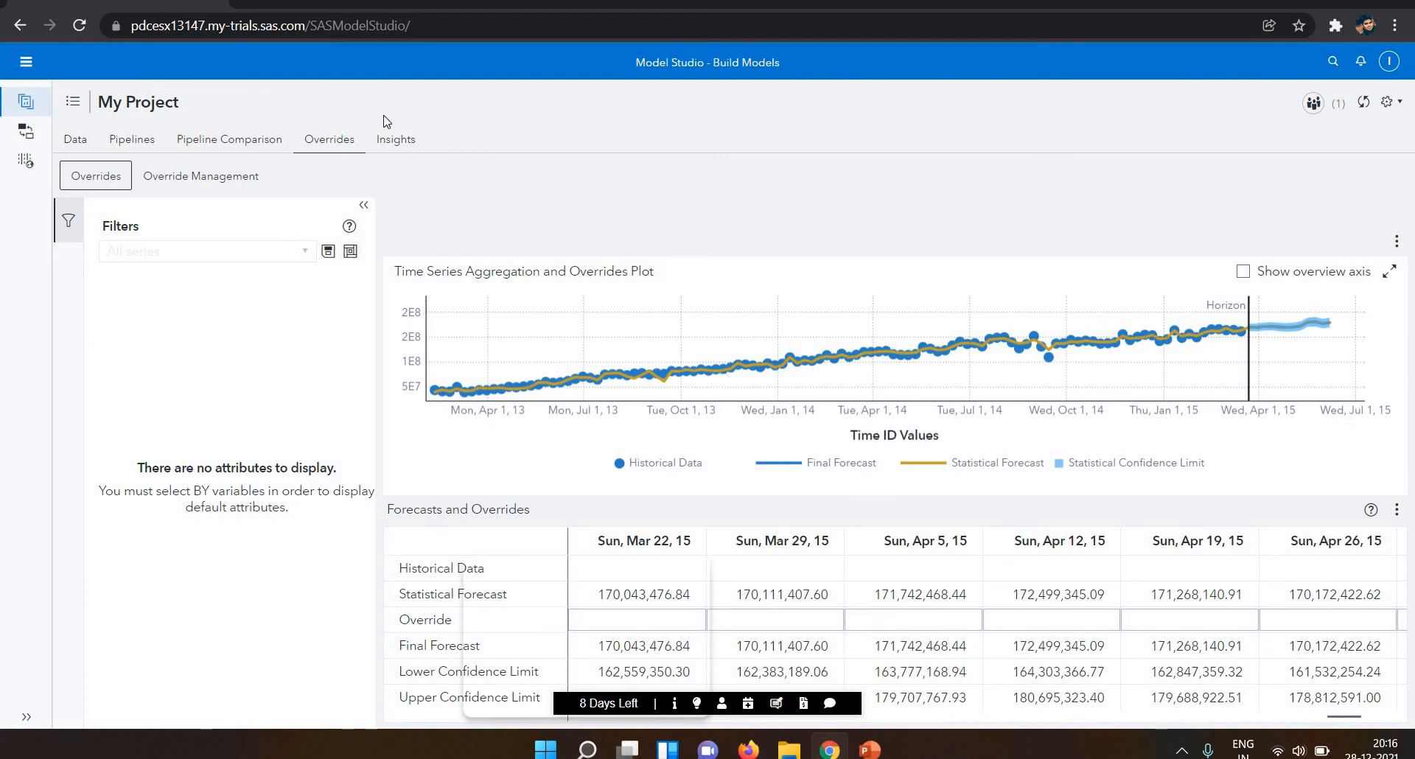
{"action": "left_click", "coordinate": [202, 175]}
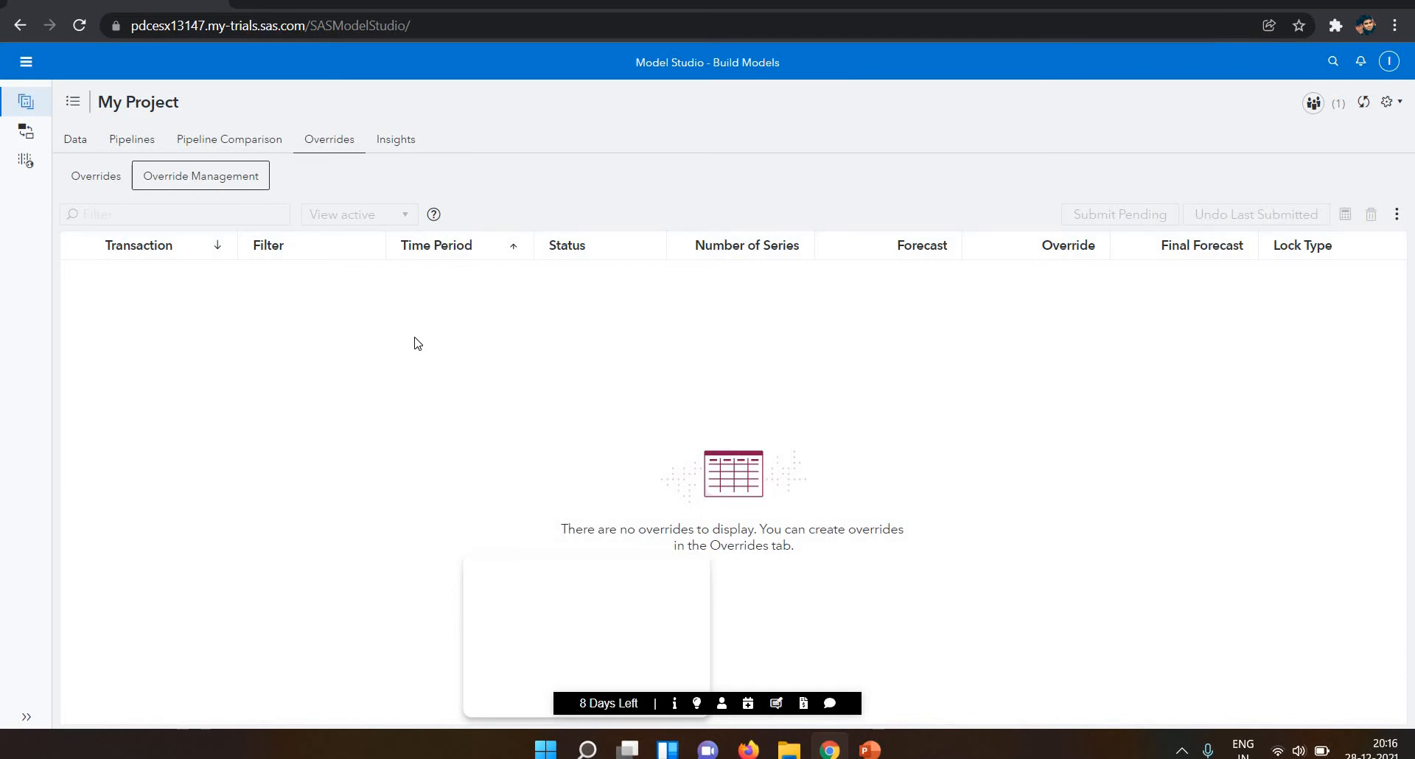
- Read through the project's Insights report, from the project summary and notes to the pipeline results and data definition
{"action": "left_click", "coordinate": [396, 145]}
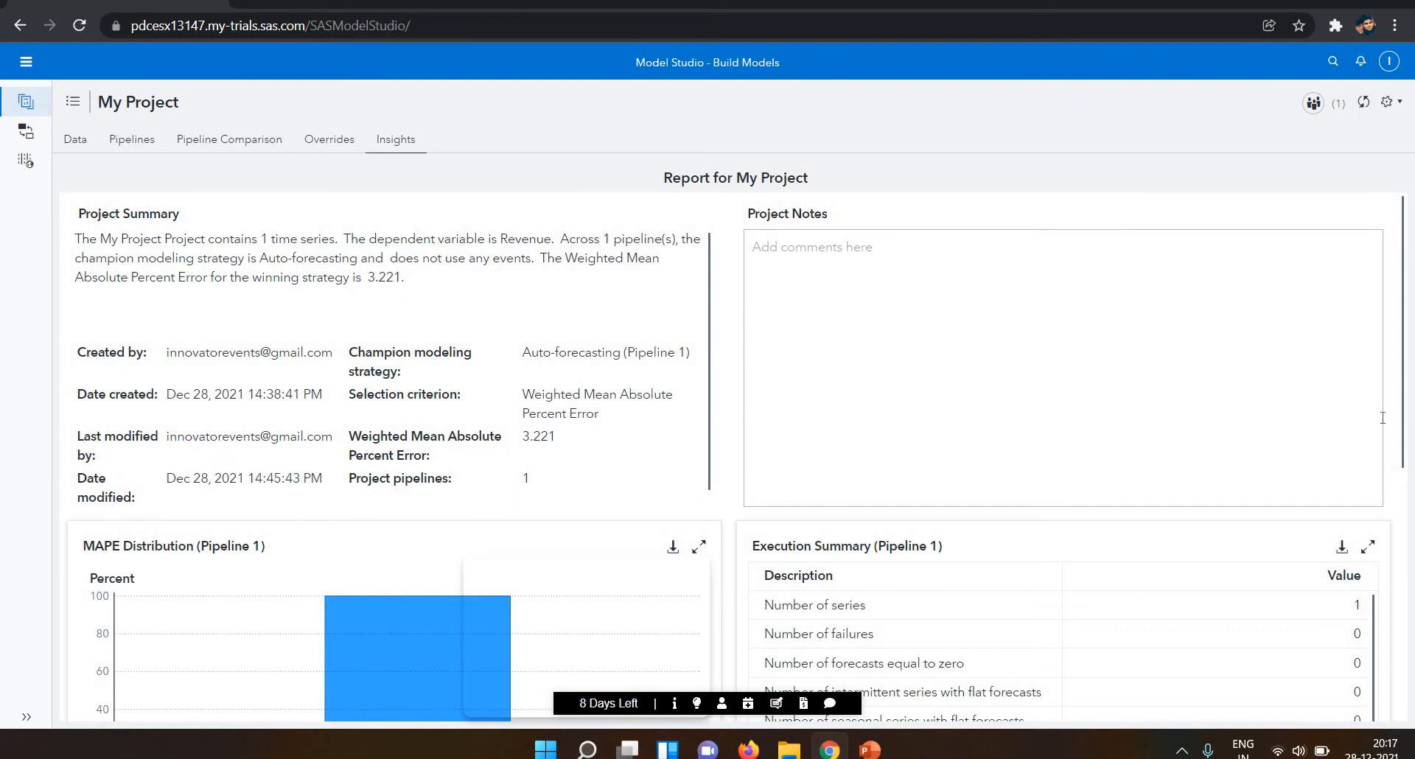
{"action": "left_click", "coordinate": [1102, 306]}
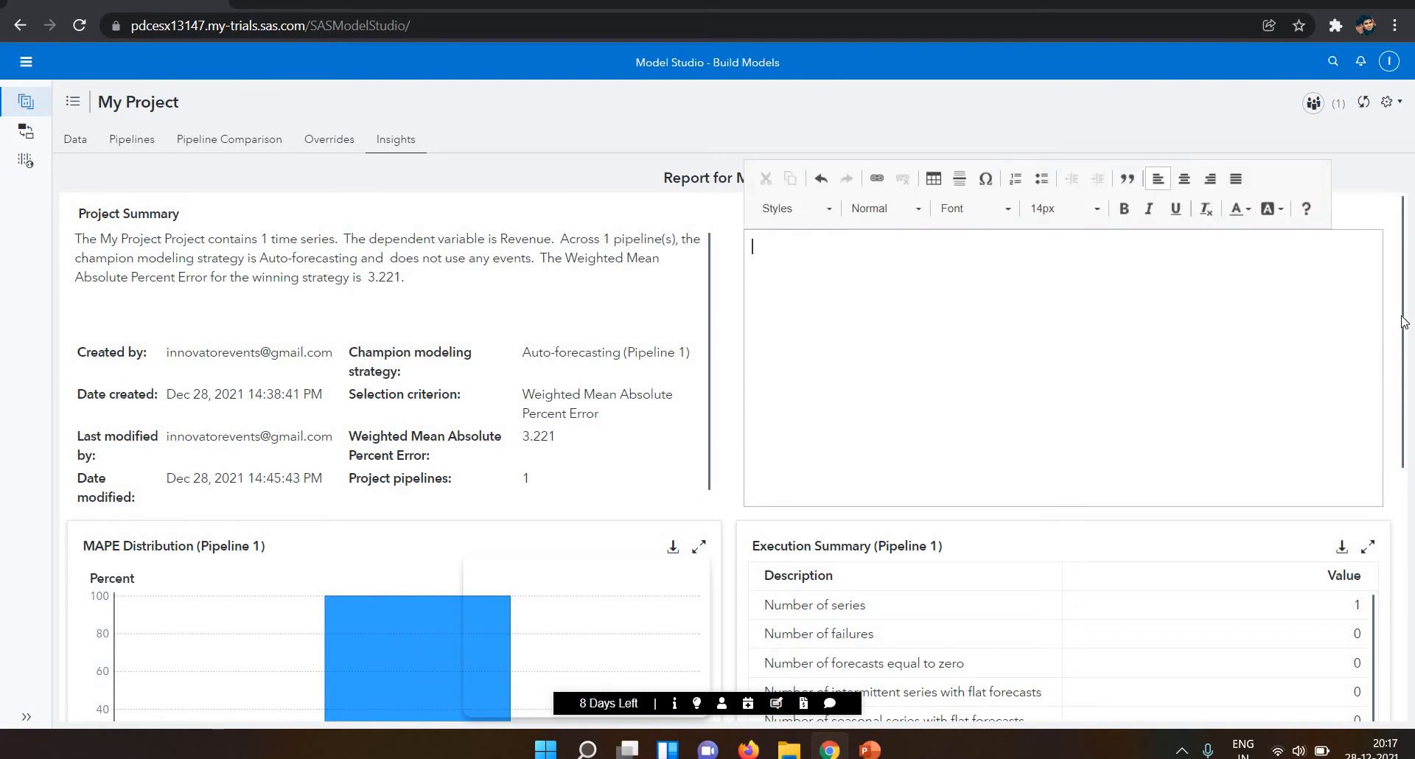
{"action": "scroll", "coordinate": [1413, 410], "scroll_direction": "down", "scroll_amount": 5}
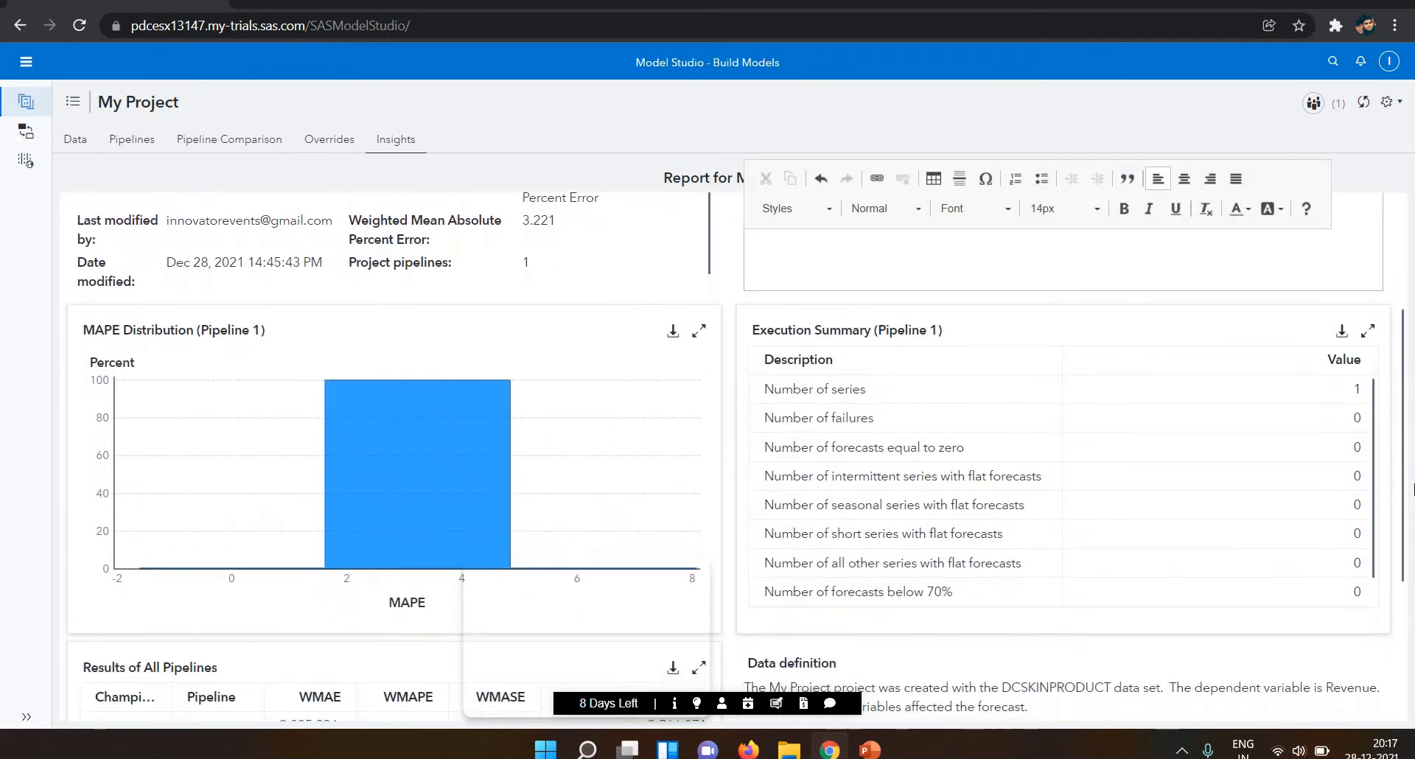
{"action": "scroll", "coordinate": [1413, 520], "scroll_direction": "down", "scroll_amount": 1}
{"action": "scroll", "coordinate": [1413, 520], "scroll_direction": "up", "scroll_amount": 2}
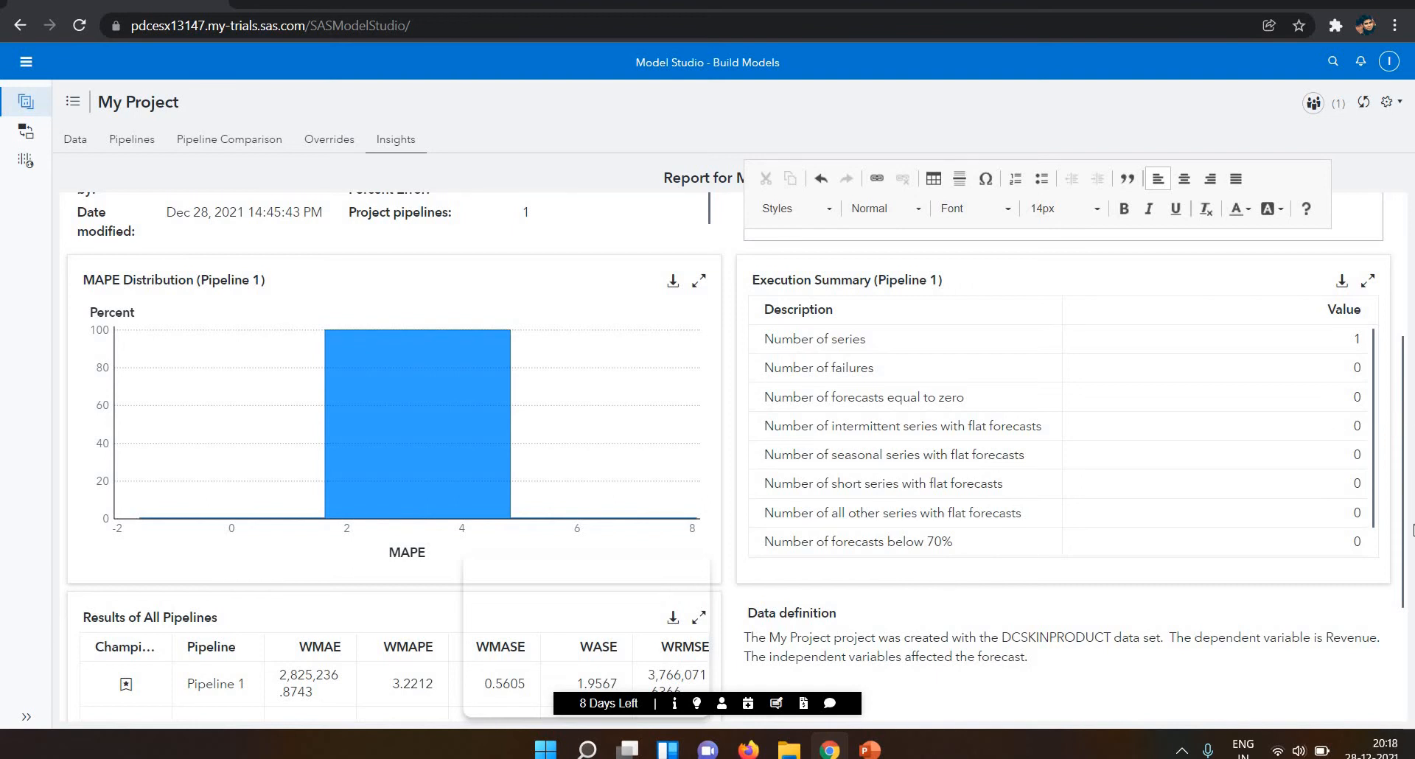
{"action": "scroll", "coordinate": [1413, 530], "scroll_direction": "down", "scroll_amount": 3}
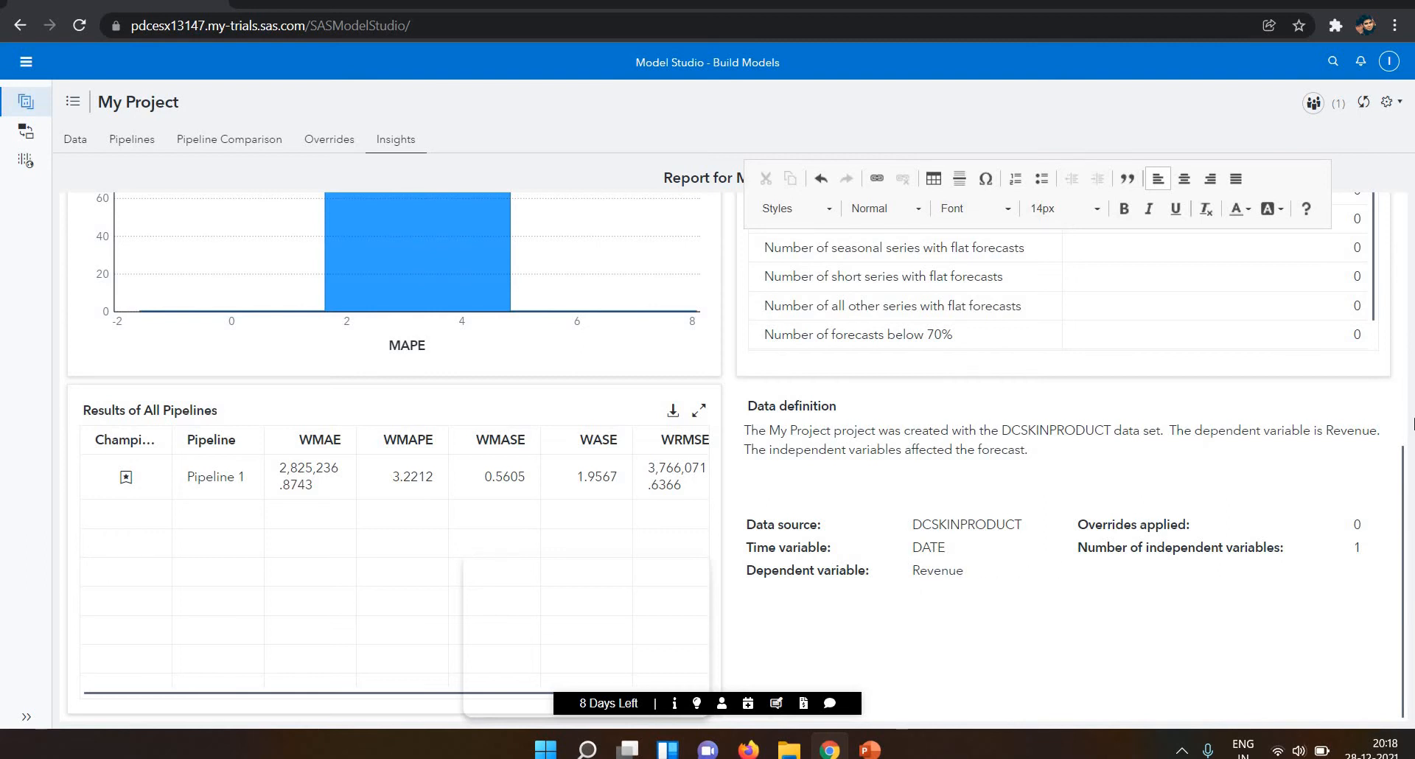
{"action": "scroll", "coordinate": [1413, 423], "scroll_direction": "up", "scroll_amount": 6}
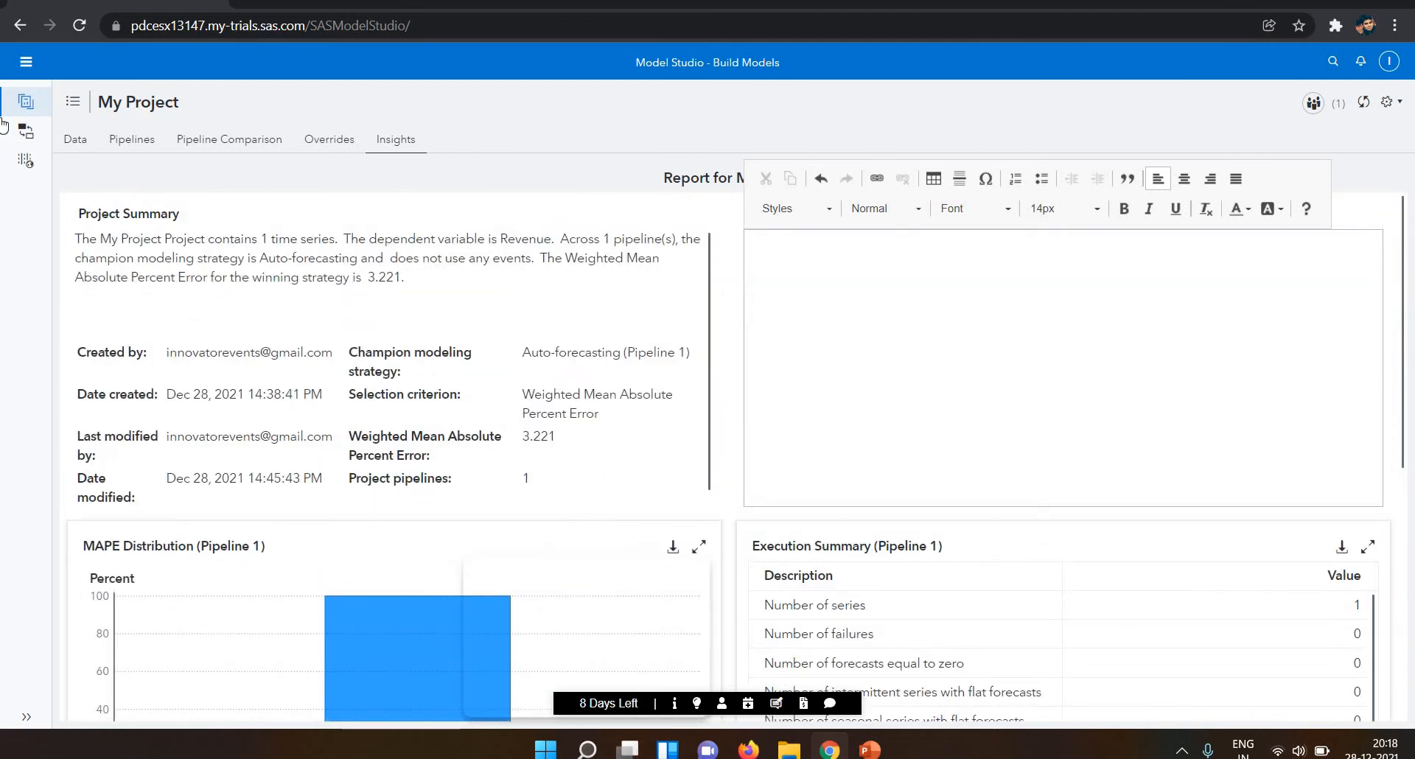
- Check the variable roles in the project's data and return to the pipeline
{"action": "left_click", "coordinate": [74, 150]}
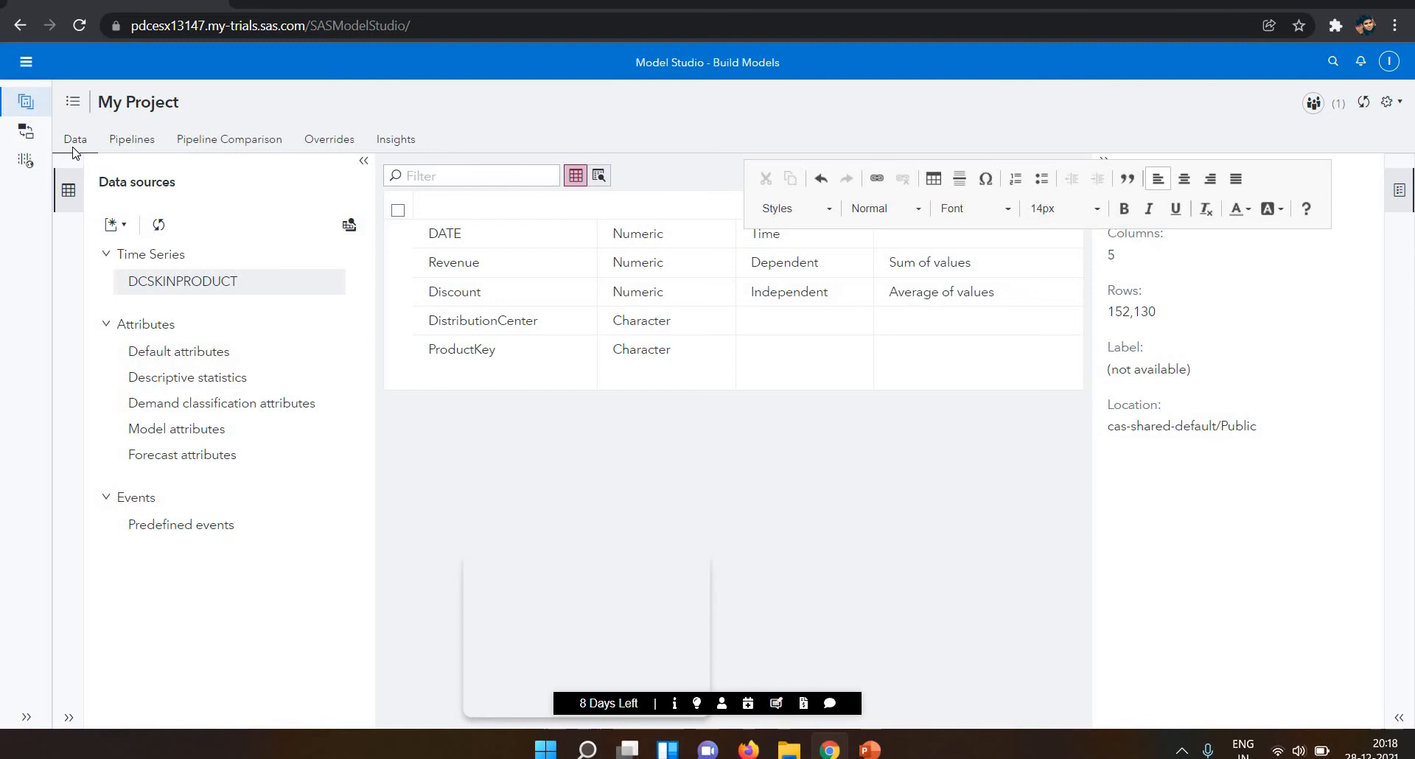
{"action": "left_click", "coordinate": [112, 148]}
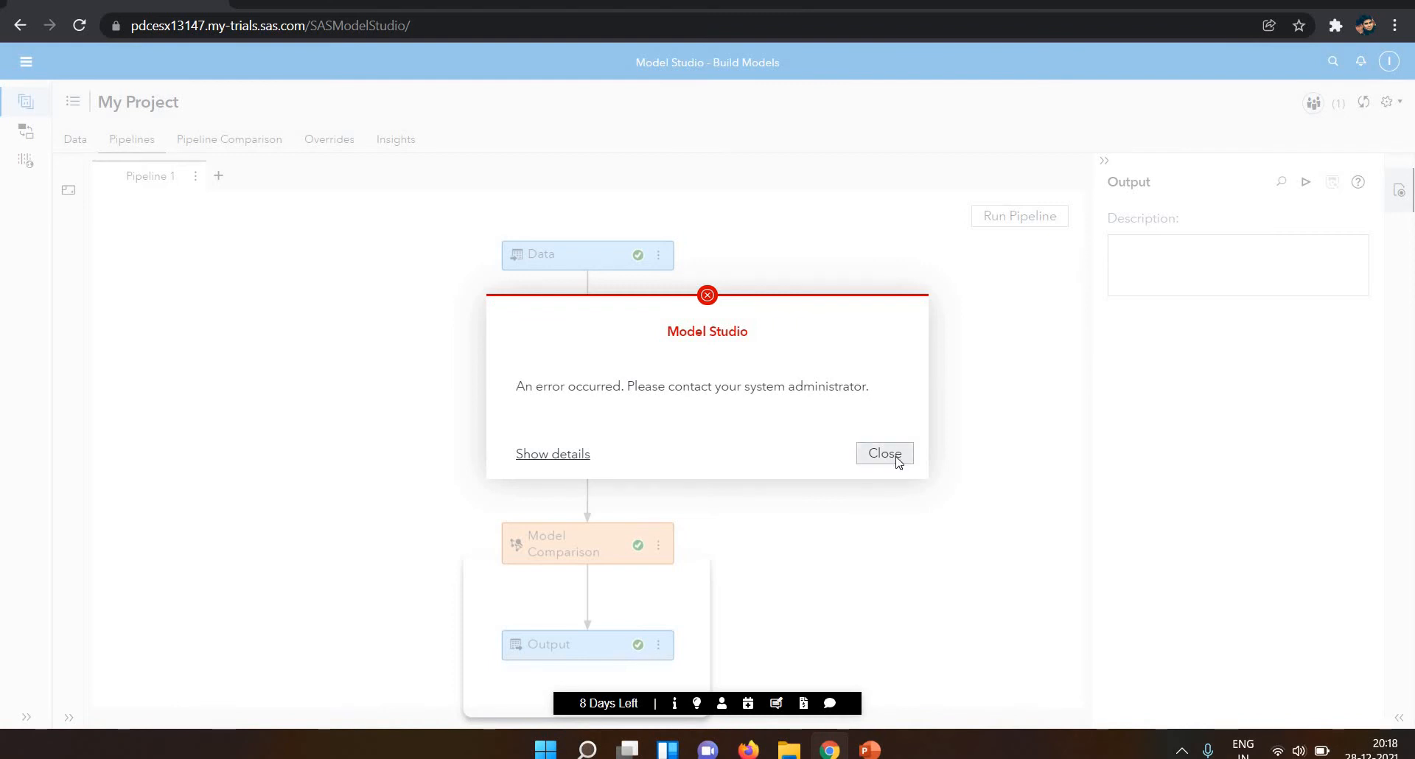
{"action": "left_click", "coordinate": [895, 458]}
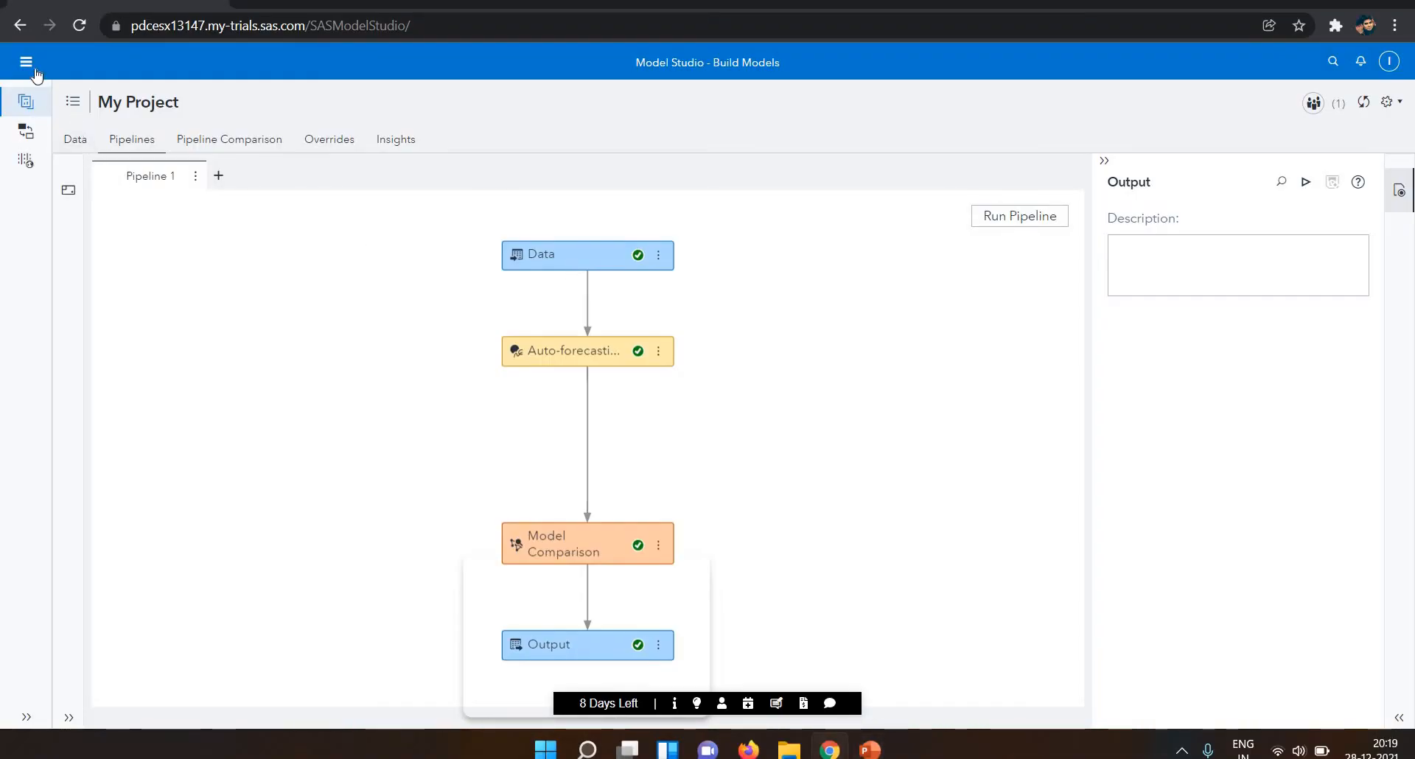
- Start a new project named New Dashboard of type Data Mining and Machine Learning, keeping the blank template
{"action": "left_click", "coordinate": [73, 105]}
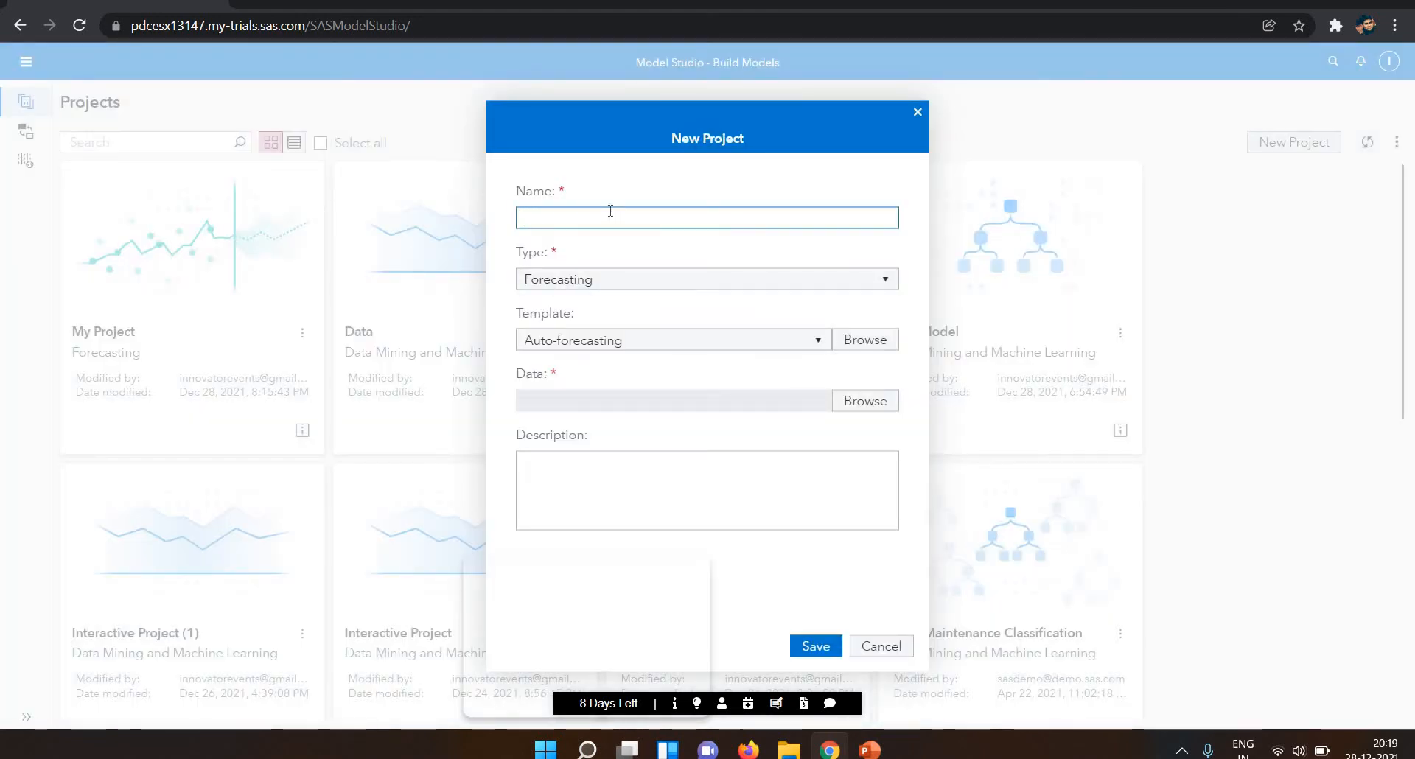
{"action": "type", "text": "New "}
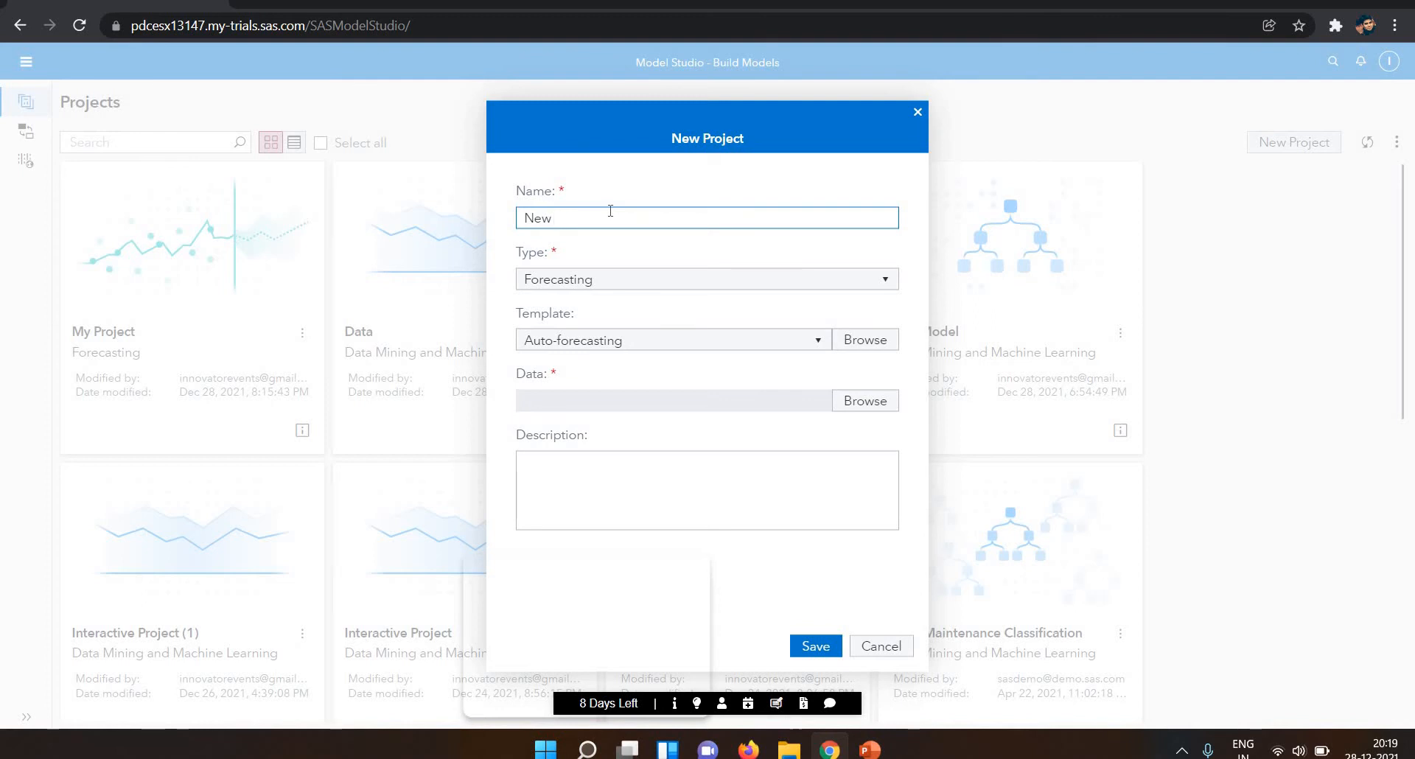
{"action": "type", "text": "Dashboard"}
{"action": "left_click", "coordinate": [671, 285]}
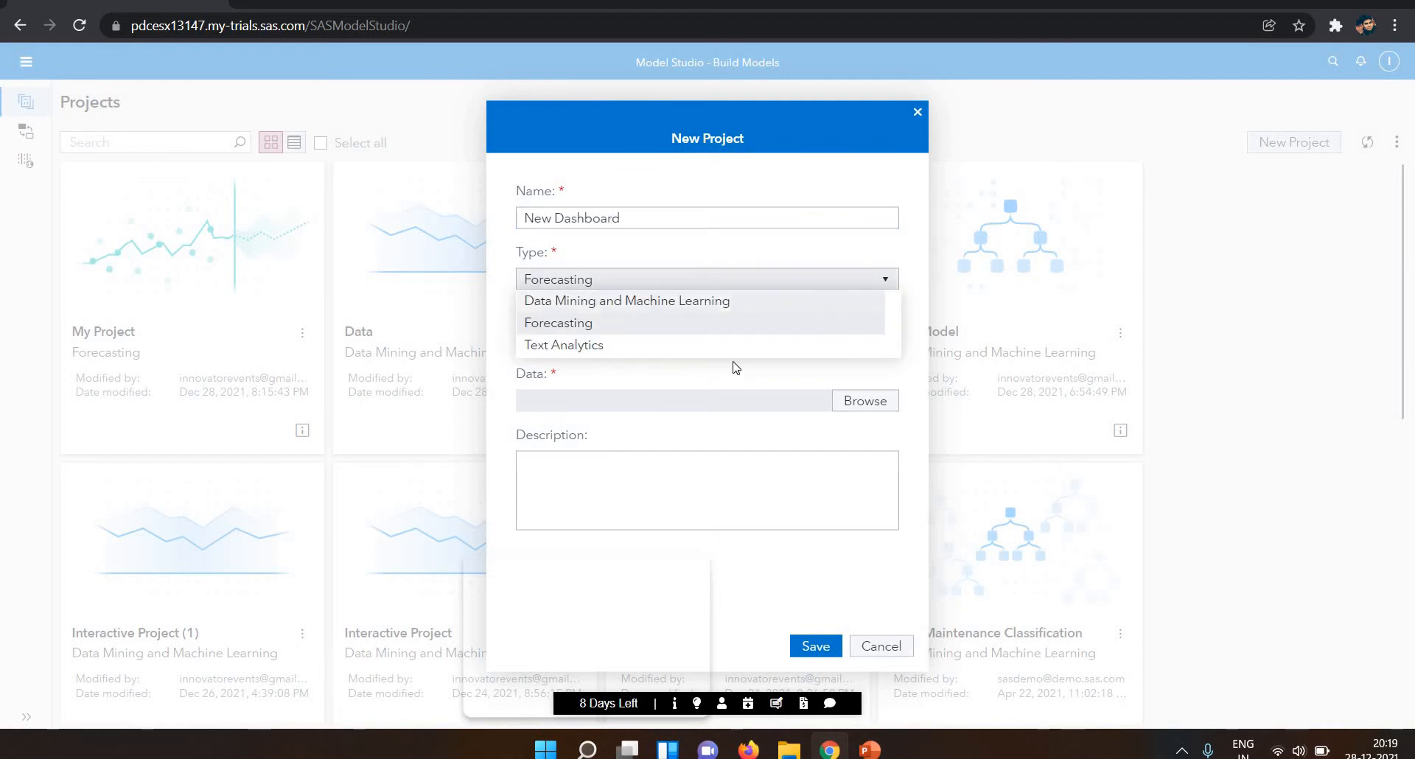
{"action": "left_click", "coordinate": [694, 302]}
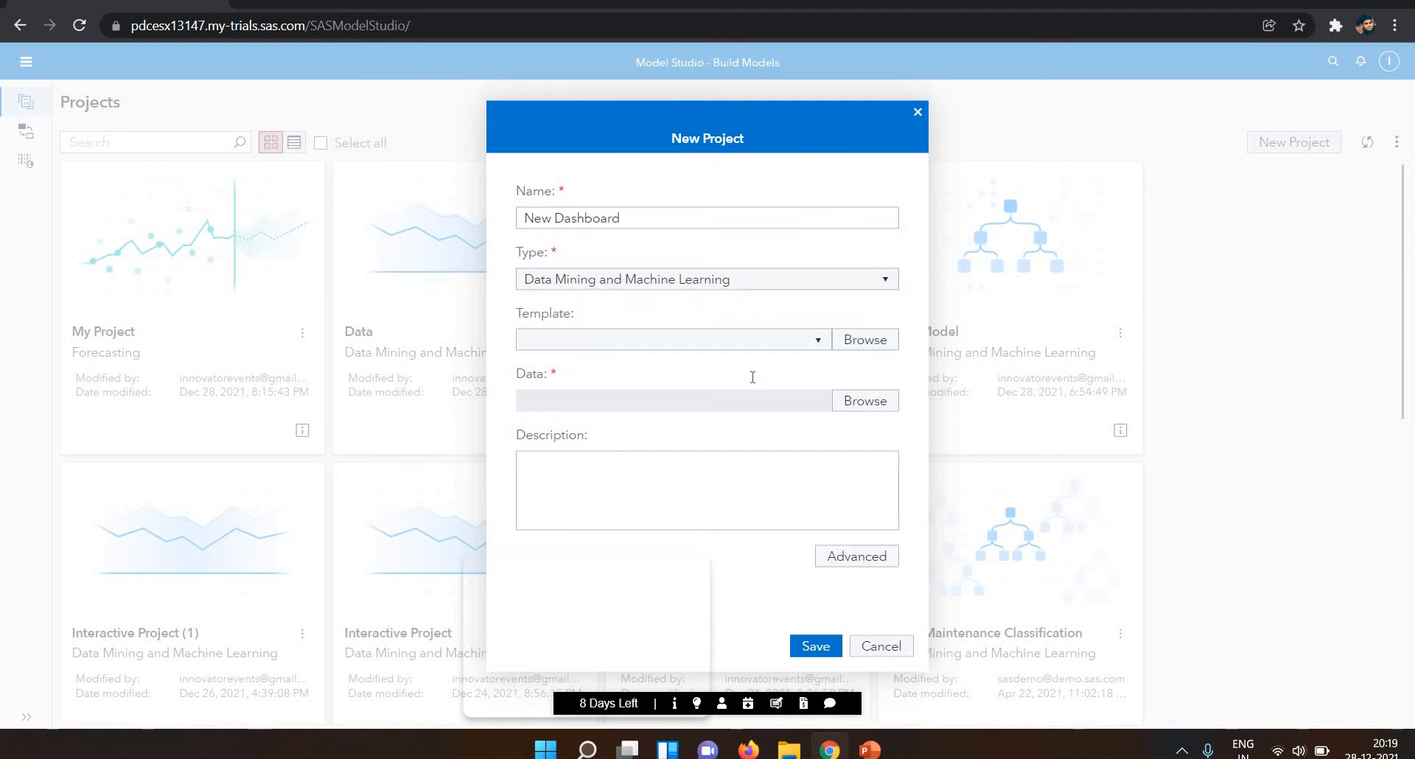
{"action": "left_click", "coordinate": [825, 351]}
{"action": "left_click", "coordinate": [826, 351]}
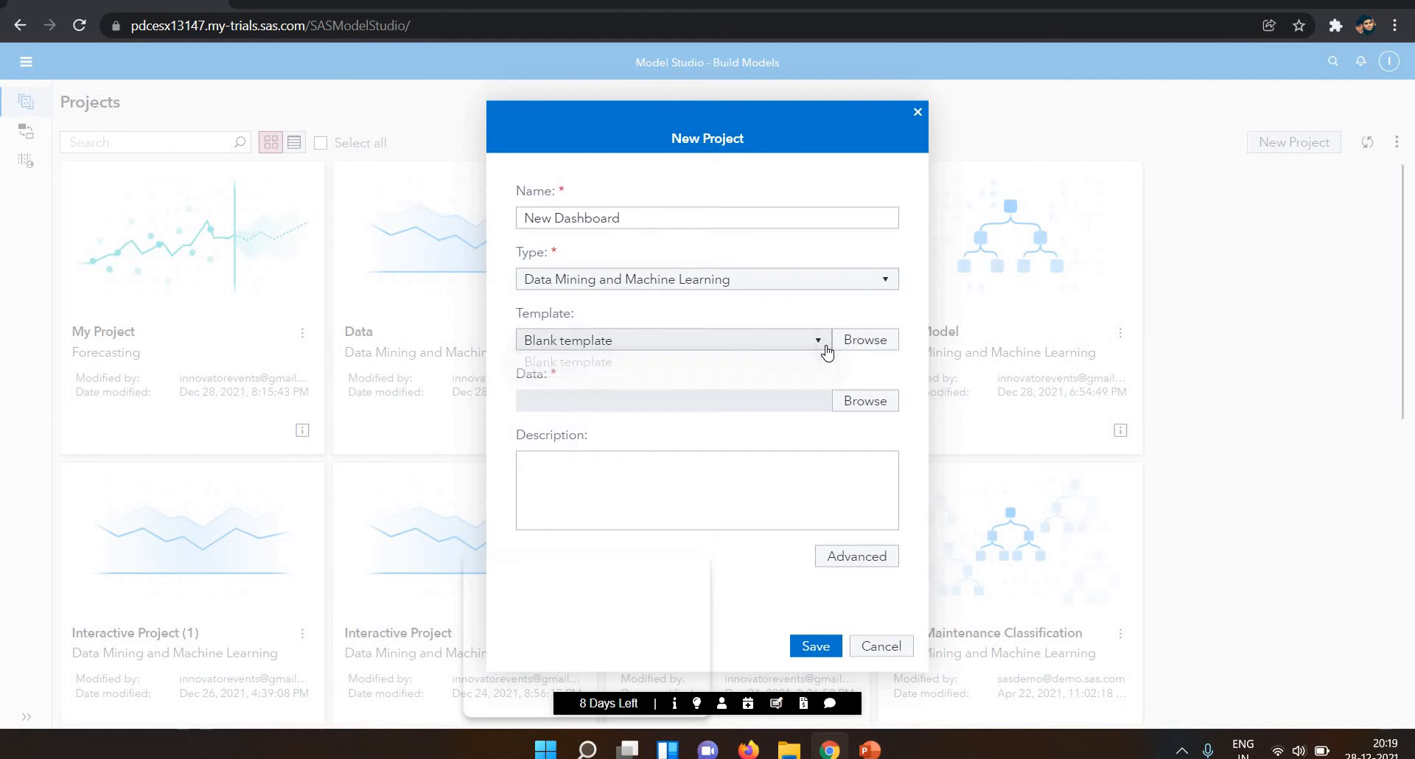
- Choose the available BANK_CUSTOMERS table as the project's data and save the project
{"action": "left_click", "coordinate": [855, 410]}
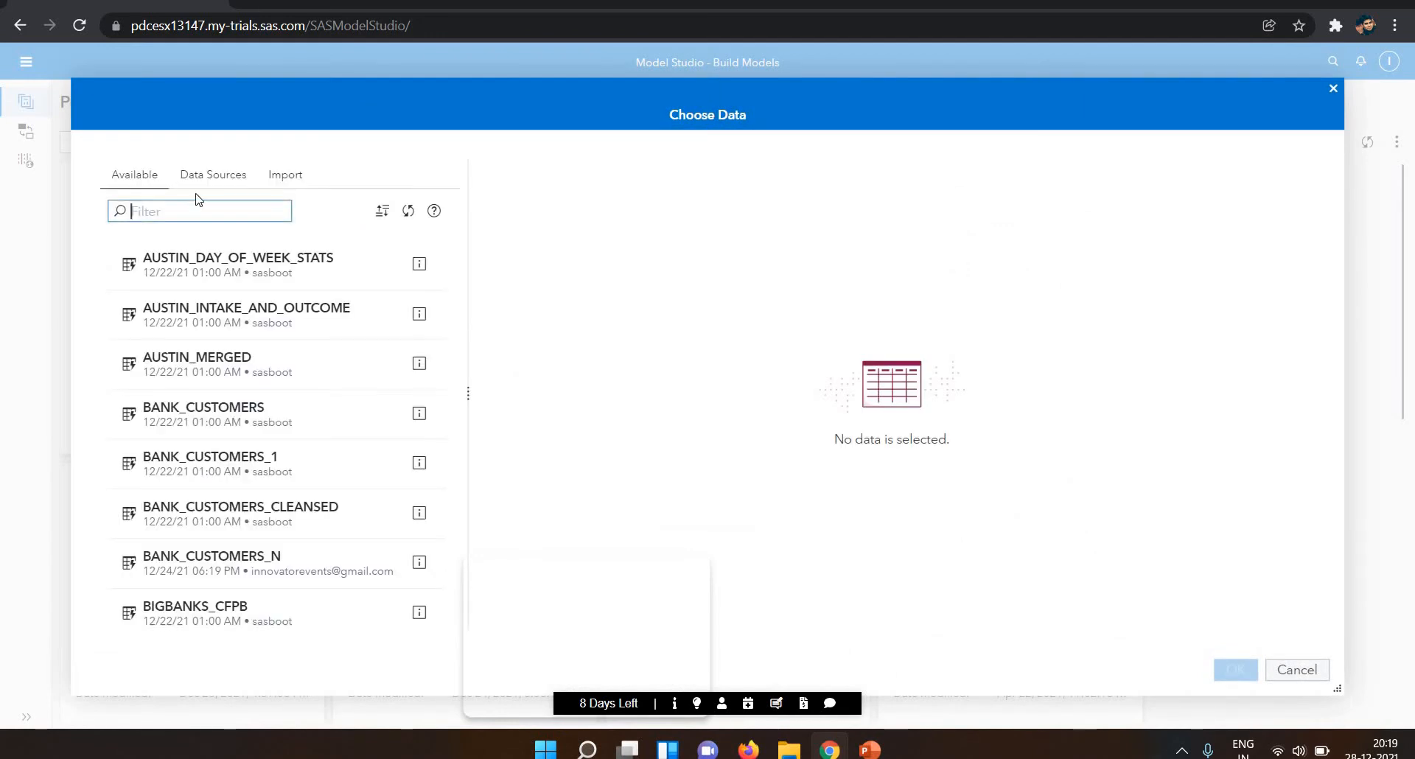
{"action": "left_click", "coordinate": [178, 175]}
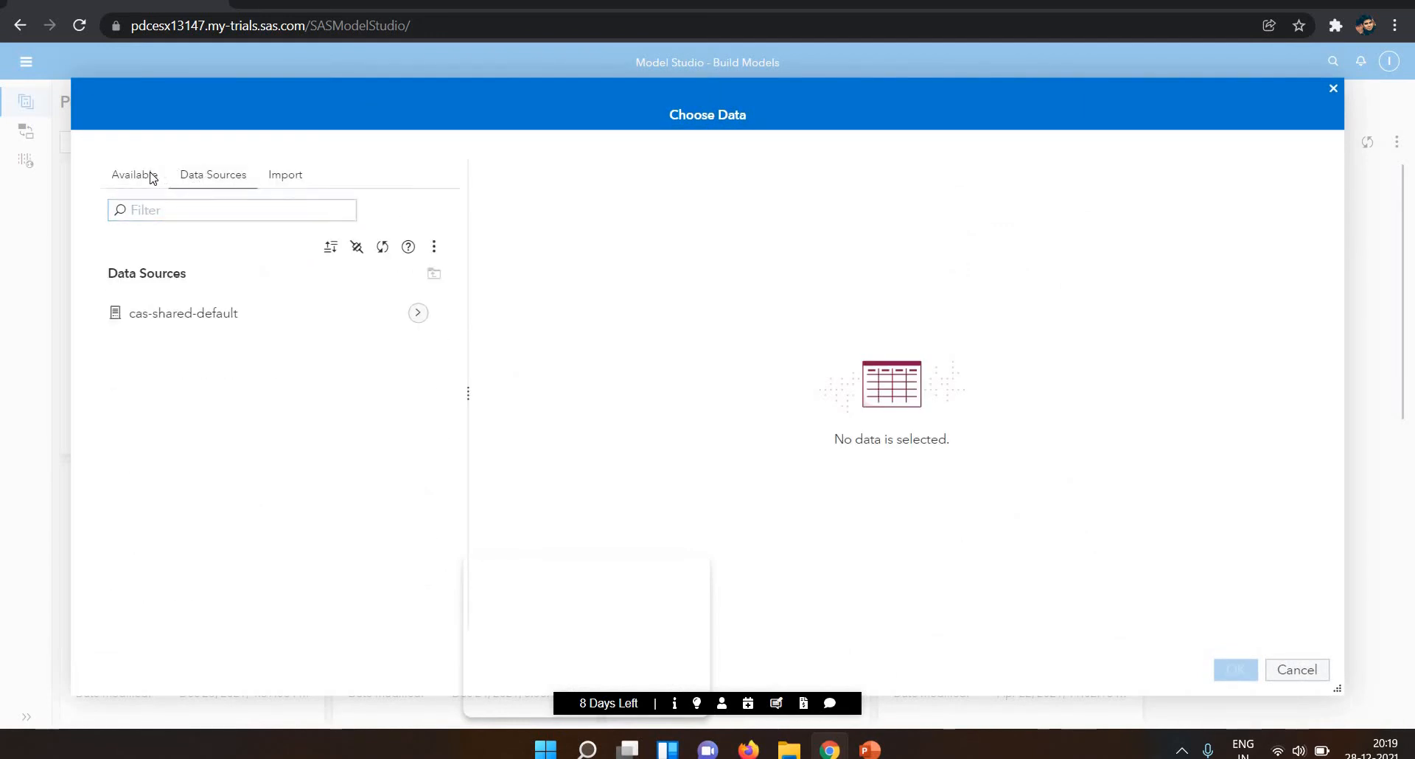
{"action": "left_click", "coordinate": [148, 175]}
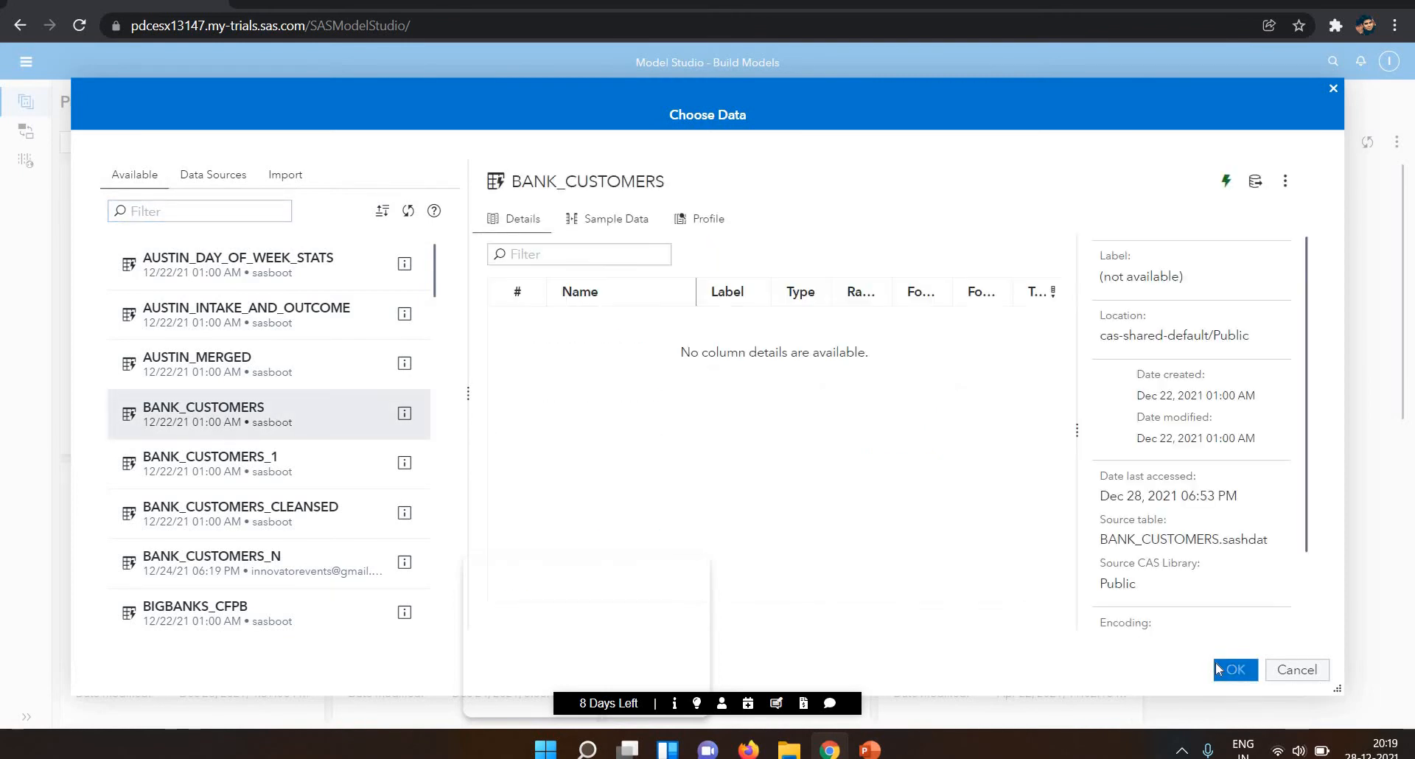
{"action": "left_click", "coordinate": [1217, 669]}
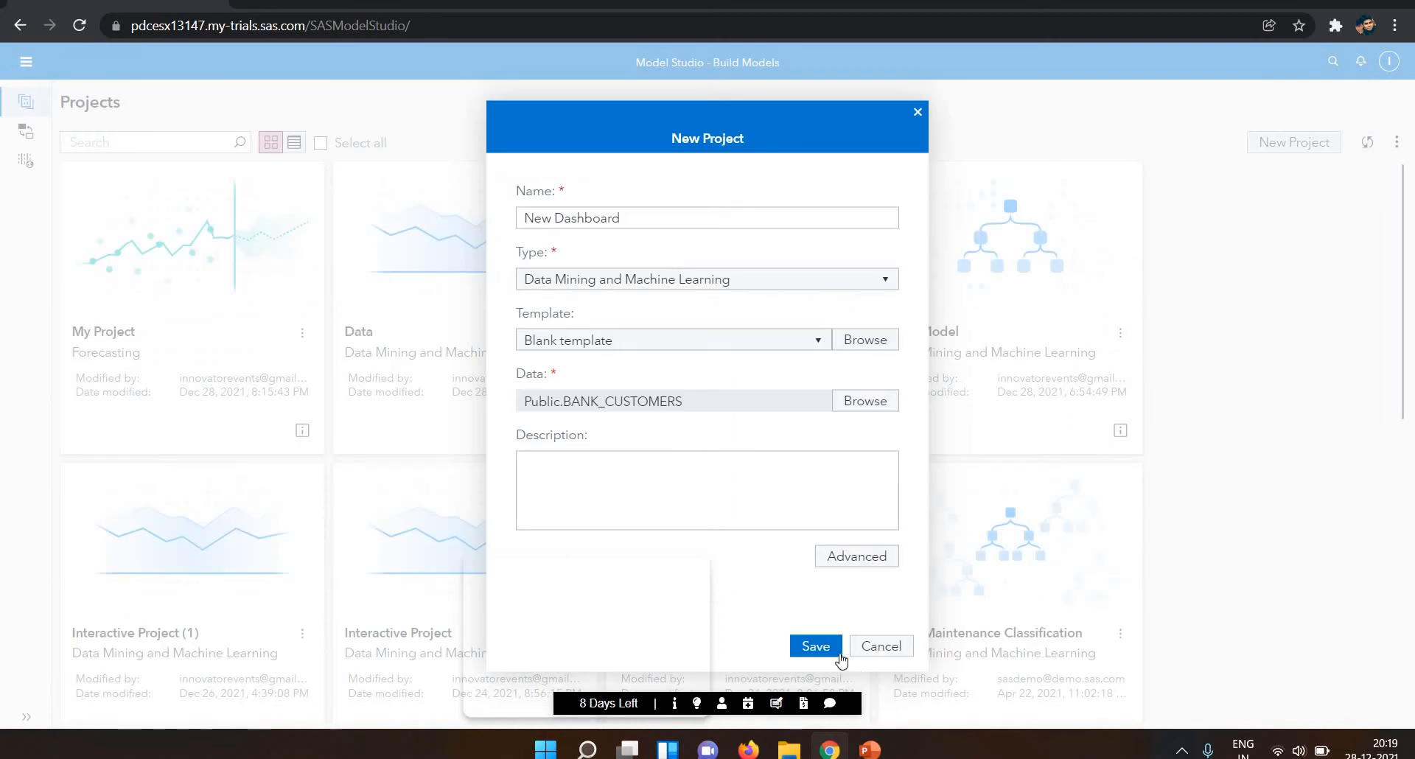
{"action": "left_click", "coordinate": [649, 462]}
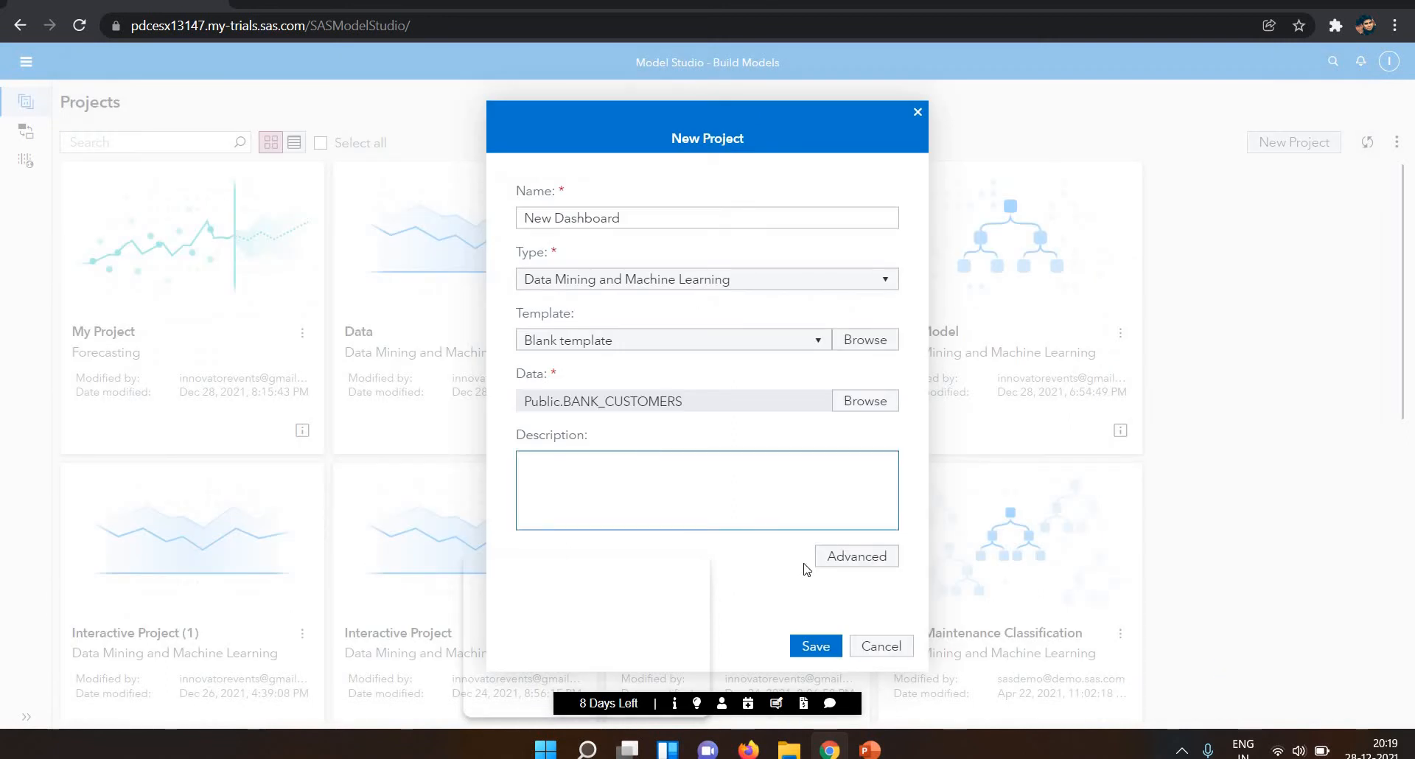
{"action": "left_click", "coordinate": [806, 649]}
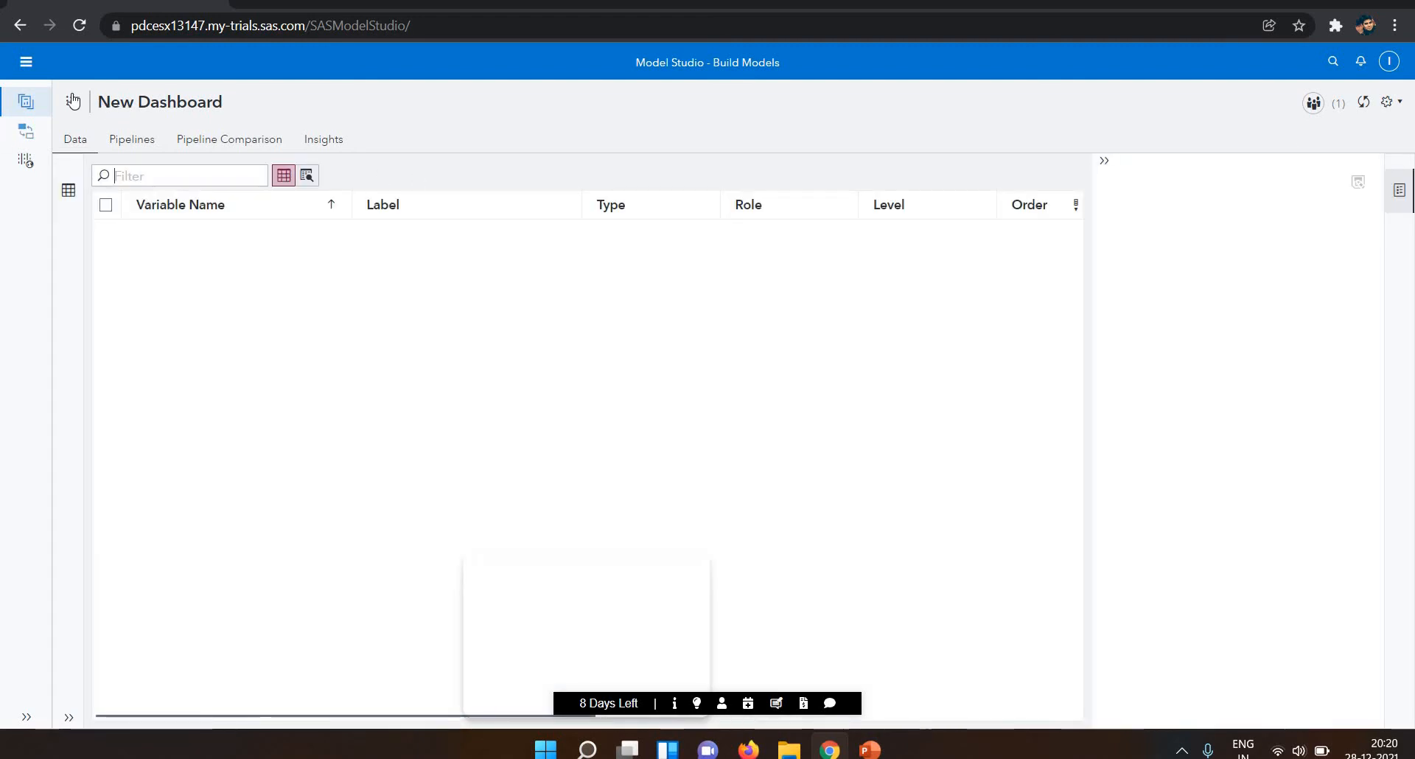
- Return to the projects list and start another project named New Dashboard, using the available BANK_CUSTOMERS table as its data
{"action": "left_click", "coordinate": [73, 101]}
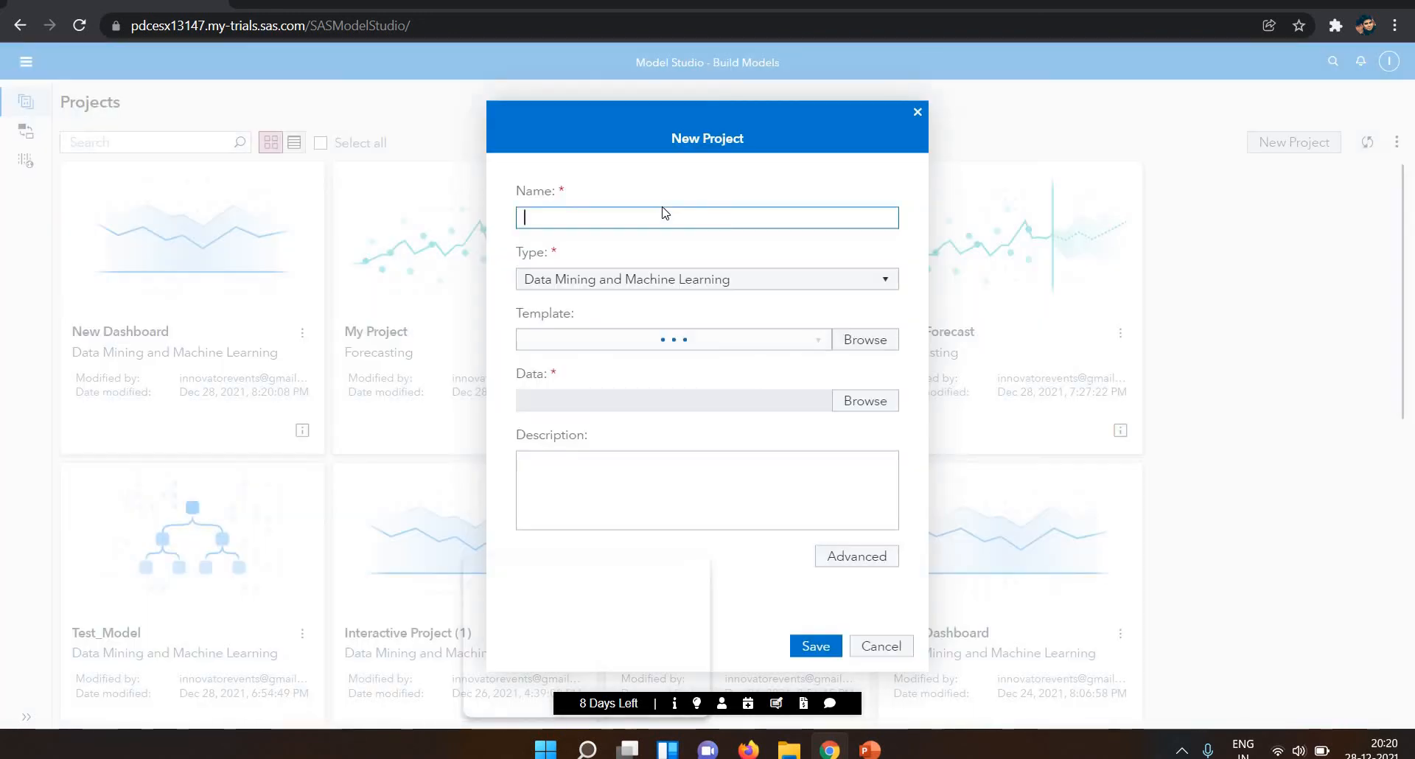
{"action": "type", "text": "w "}
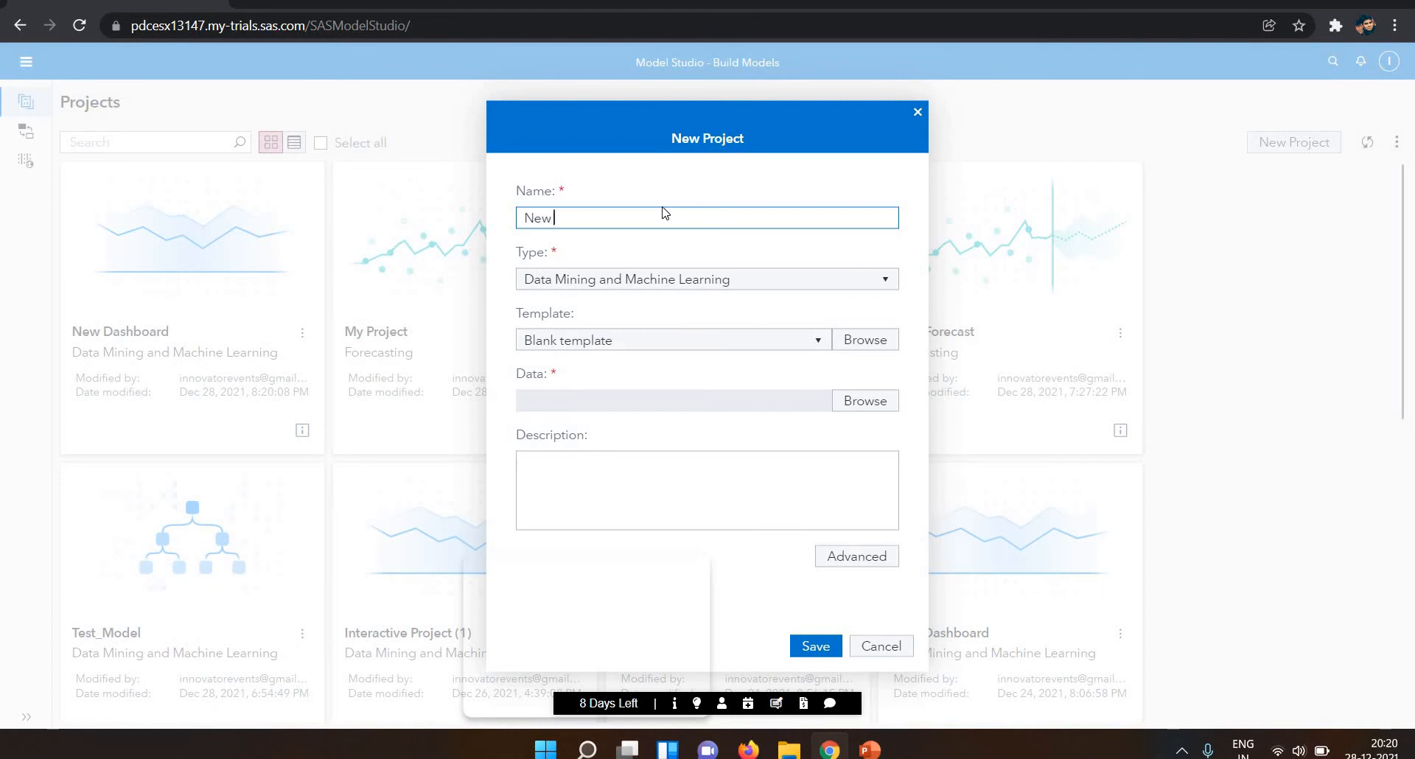
{"action": "type", "text": "Dashboard"}
{"action": "left_click", "coordinate": [851, 410]}
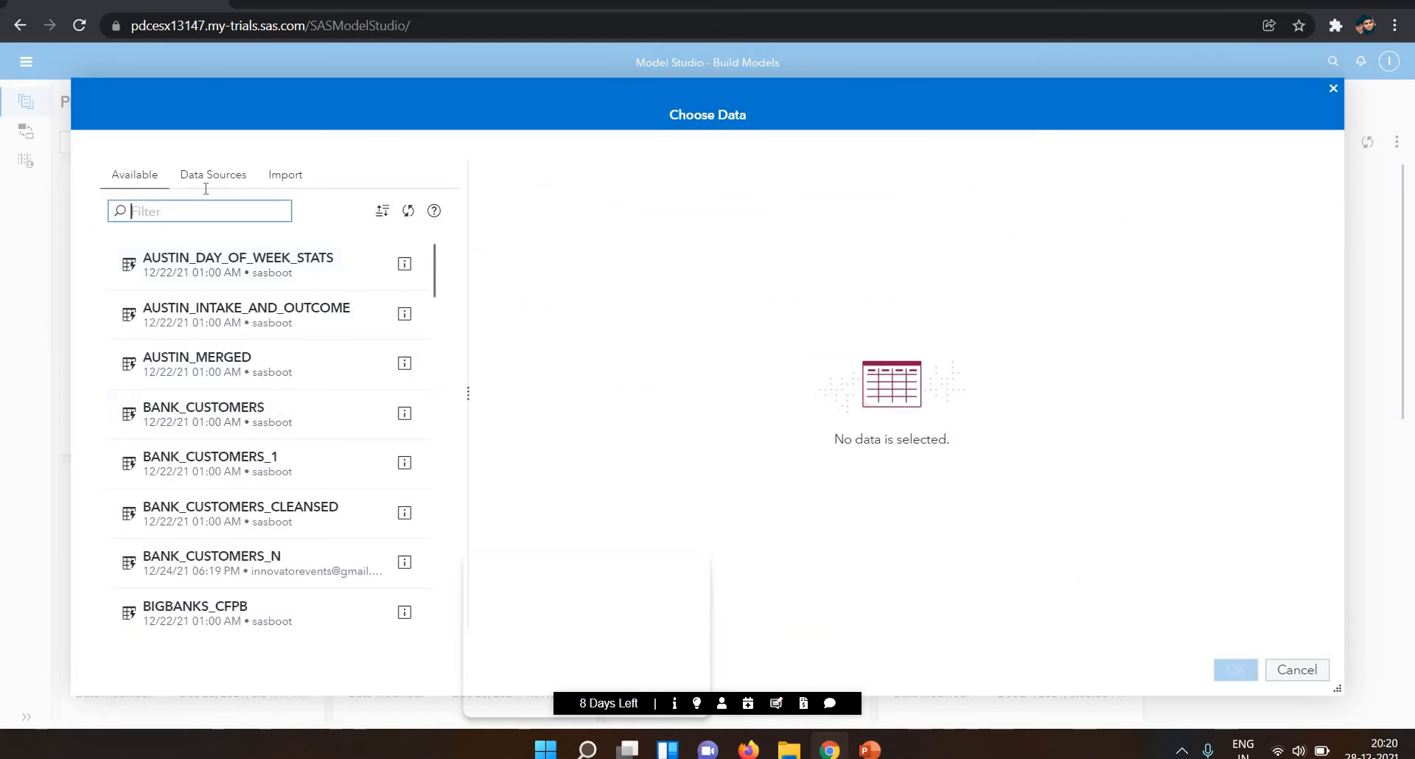
{"action": "left_click", "coordinate": [210, 185]}
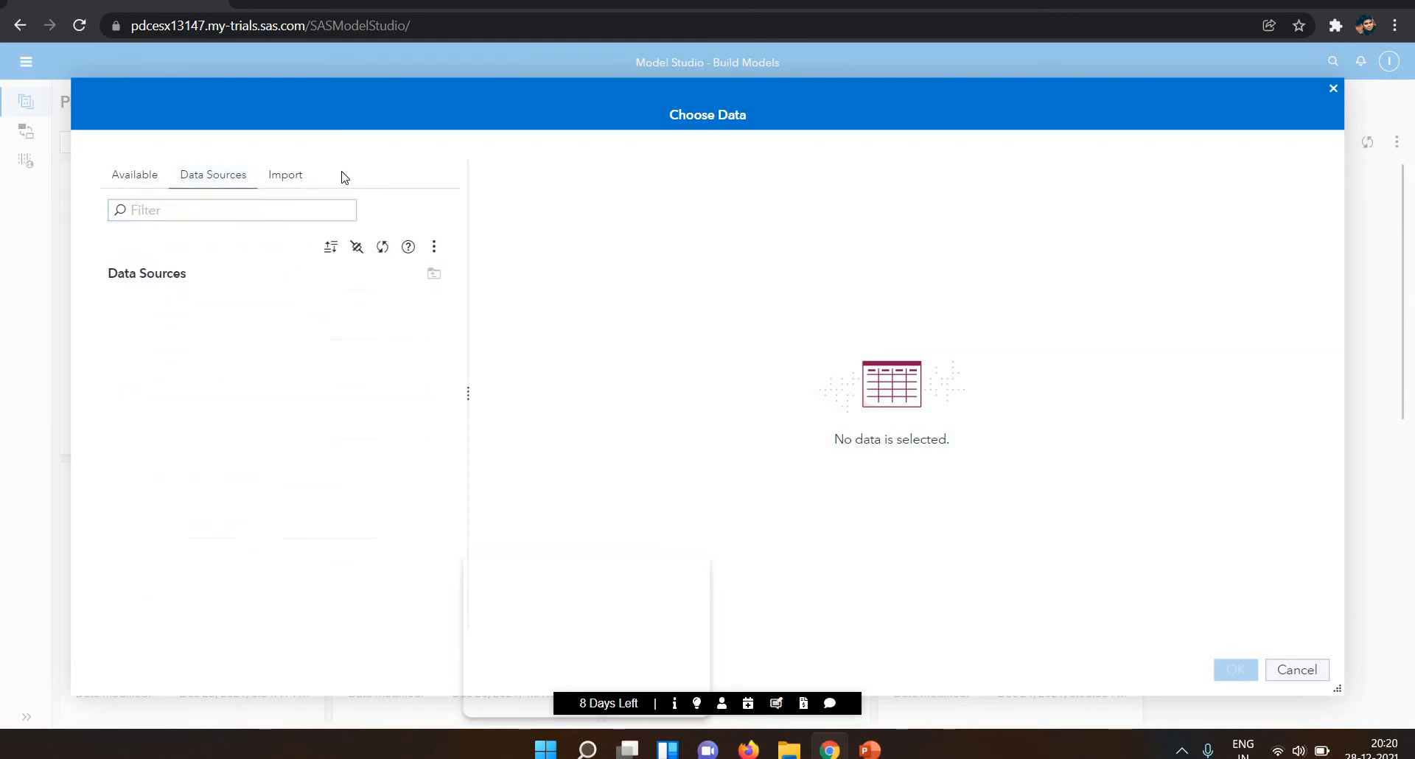
{"action": "left_click", "coordinate": [278, 178]}
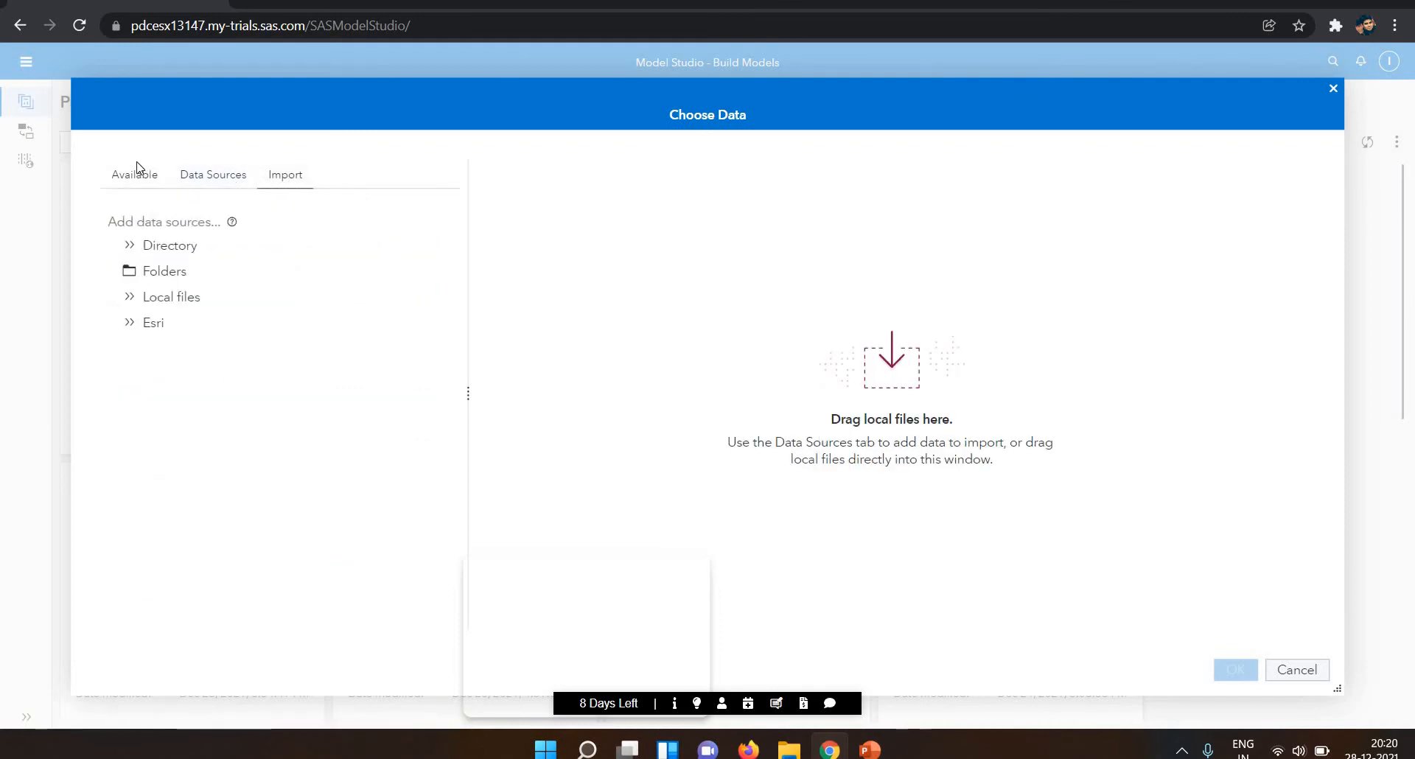
{"action": "left_click", "coordinate": [136, 167]}
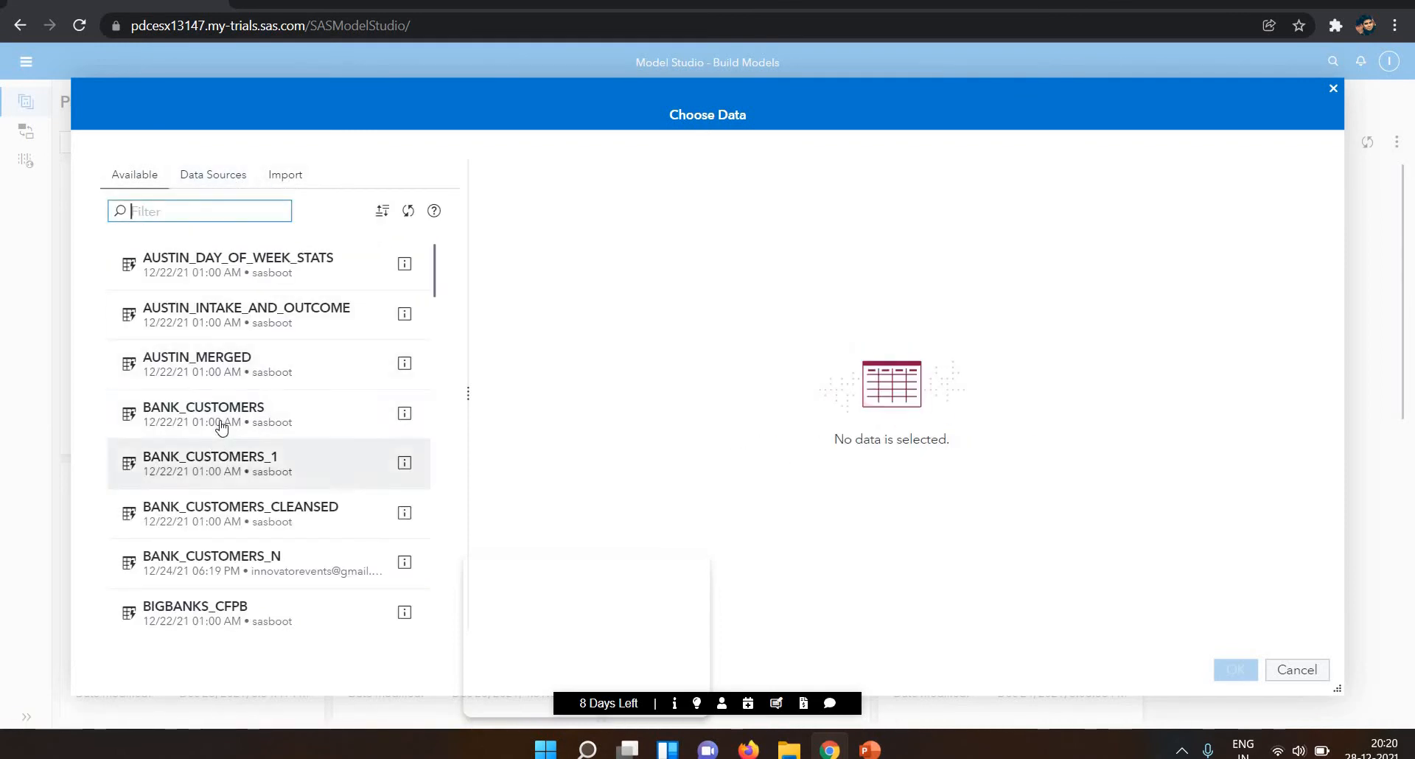
{"action": "left_click", "coordinate": [1224, 682]}
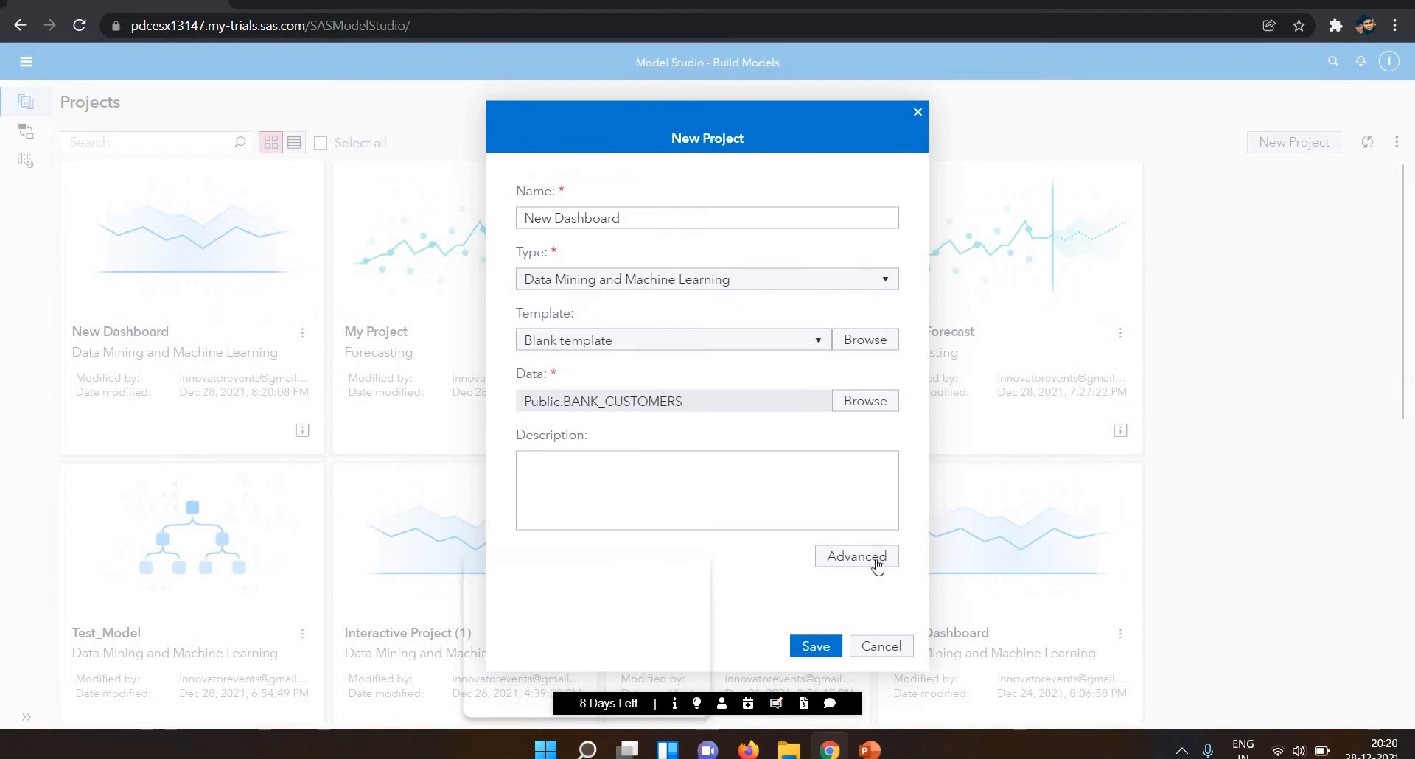
- Open the new project's advanced settings and check the advisor options, including class level, interval cutoff and missing percentage limits
{"action": "left_click", "coordinate": [857, 556]}
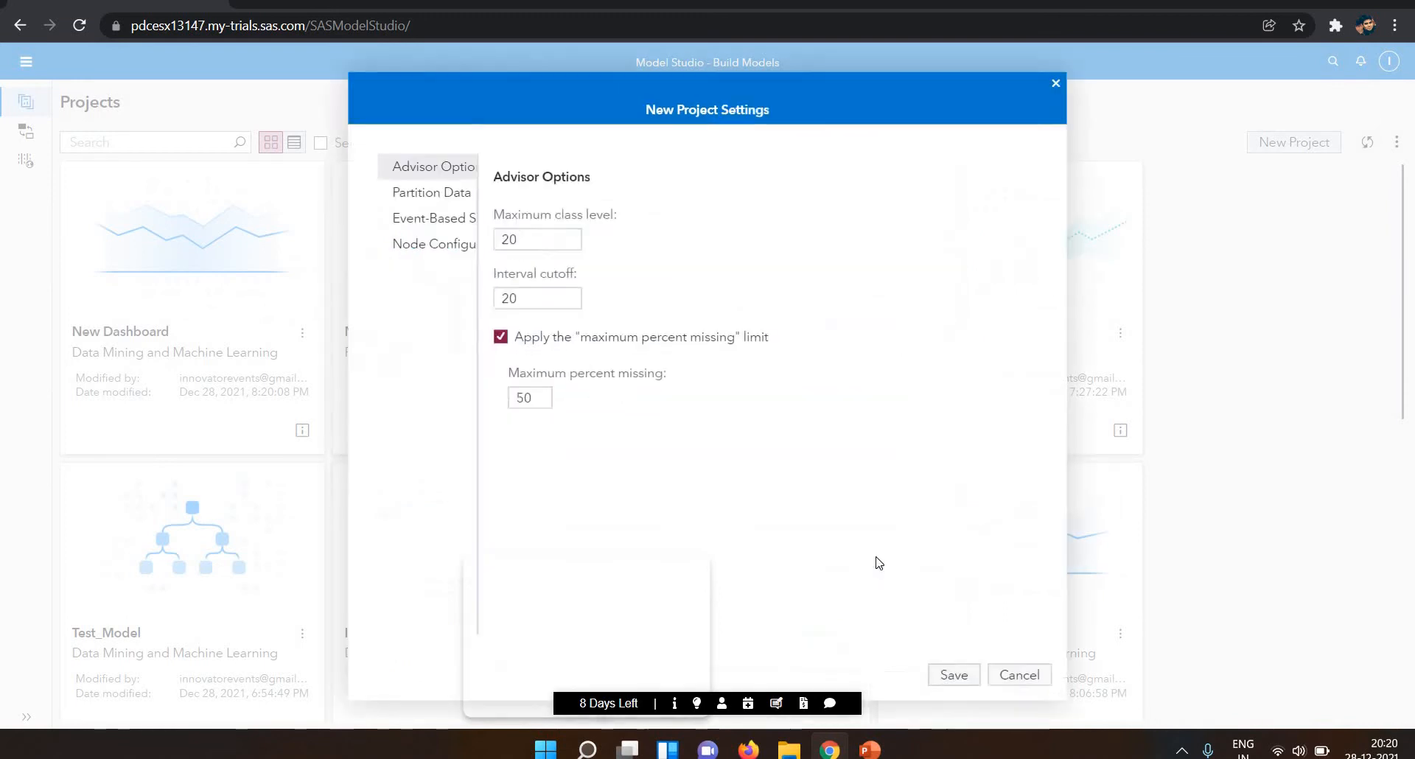
{"action": "left_click", "coordinate": [440, 196]}
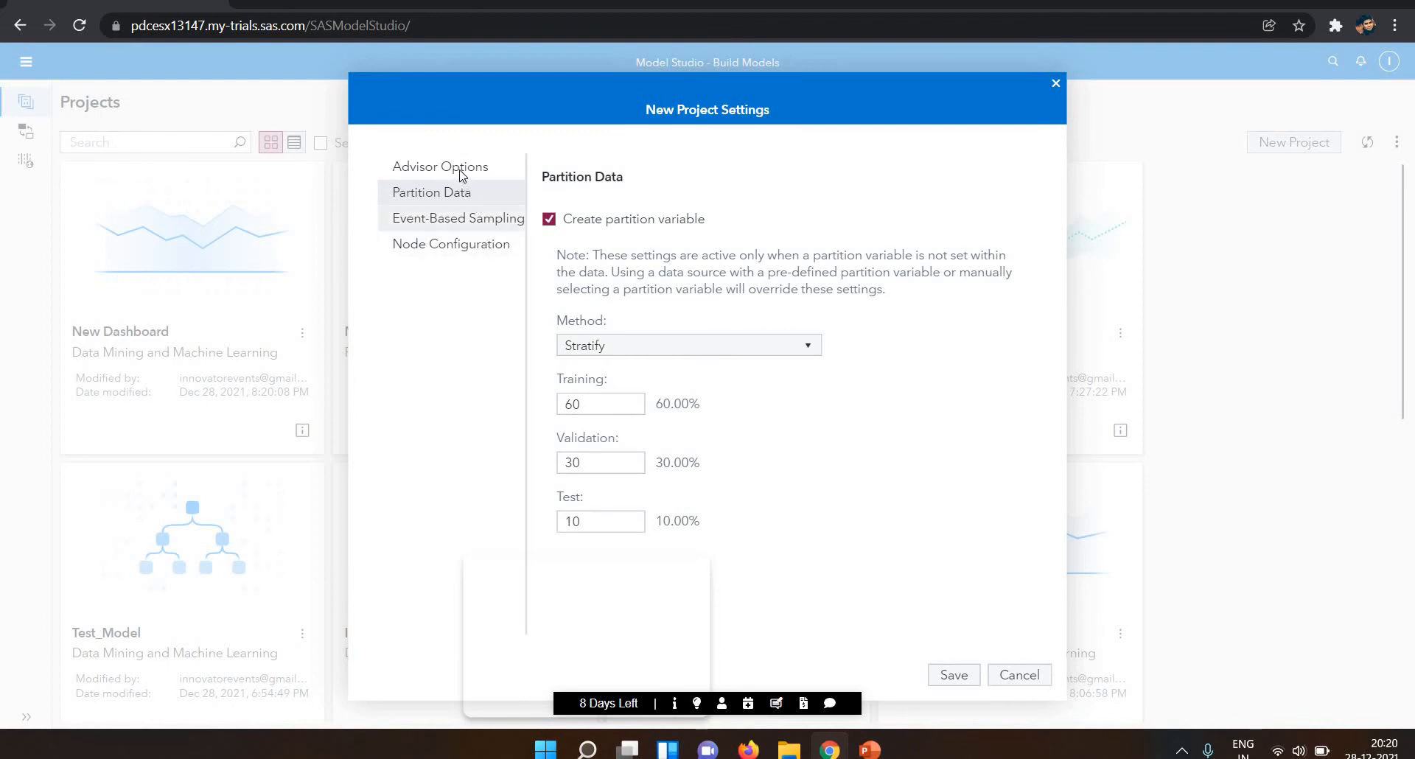
{"action": "left_click", "coordinate": [440, 167]}
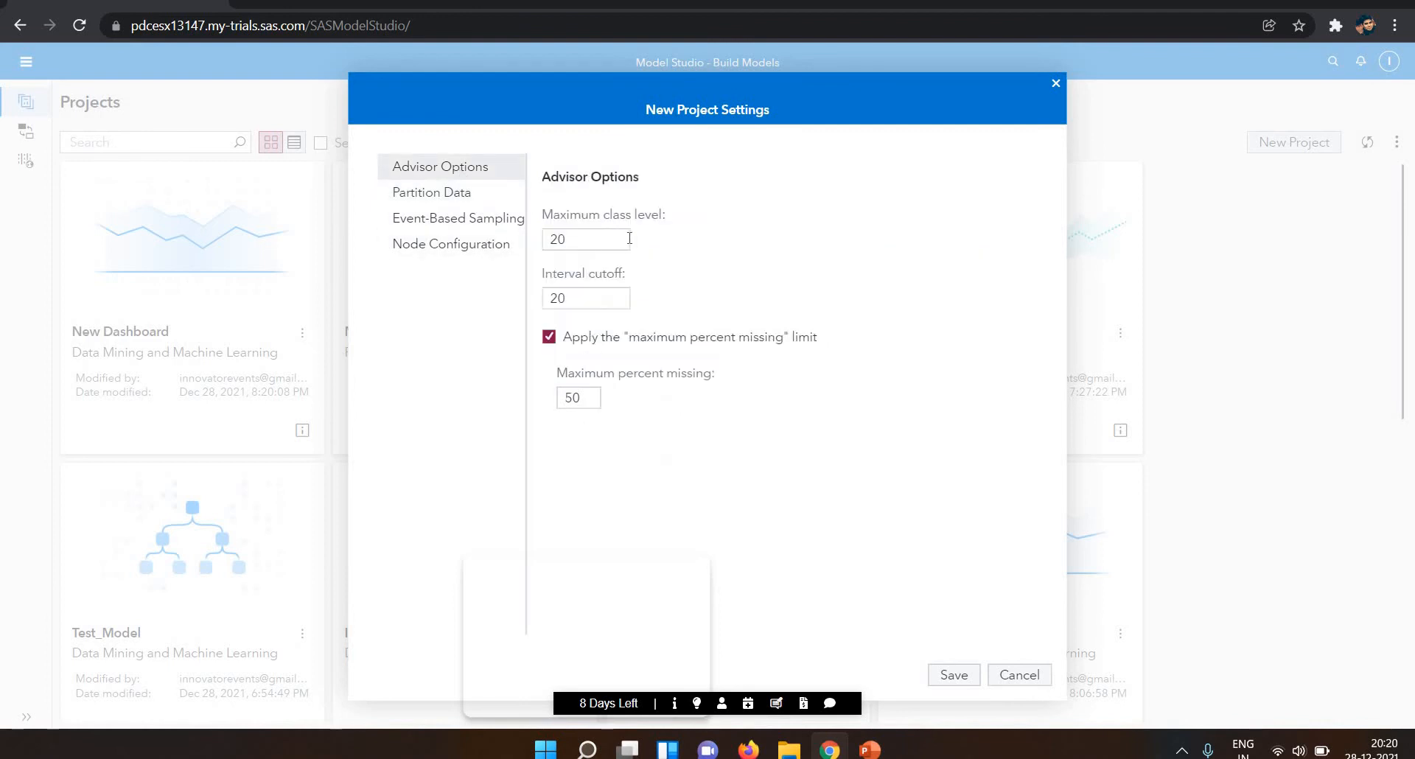
{"action": "double_click", "coordinate": [592, 398]}
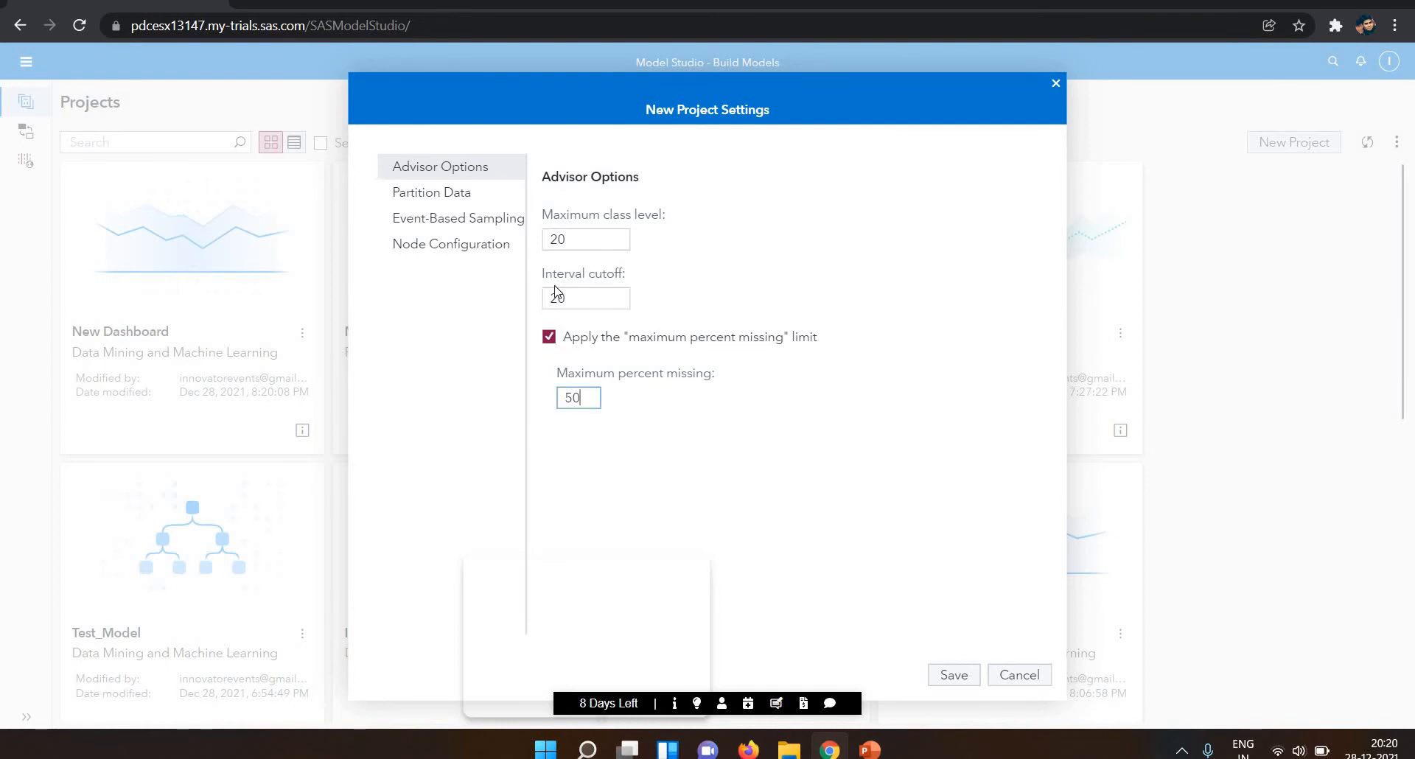
- Set the data partition to 70 for training and 0 for test, leaving validation at 30
{"action": "left_click", "coordinate": [493, 199]}
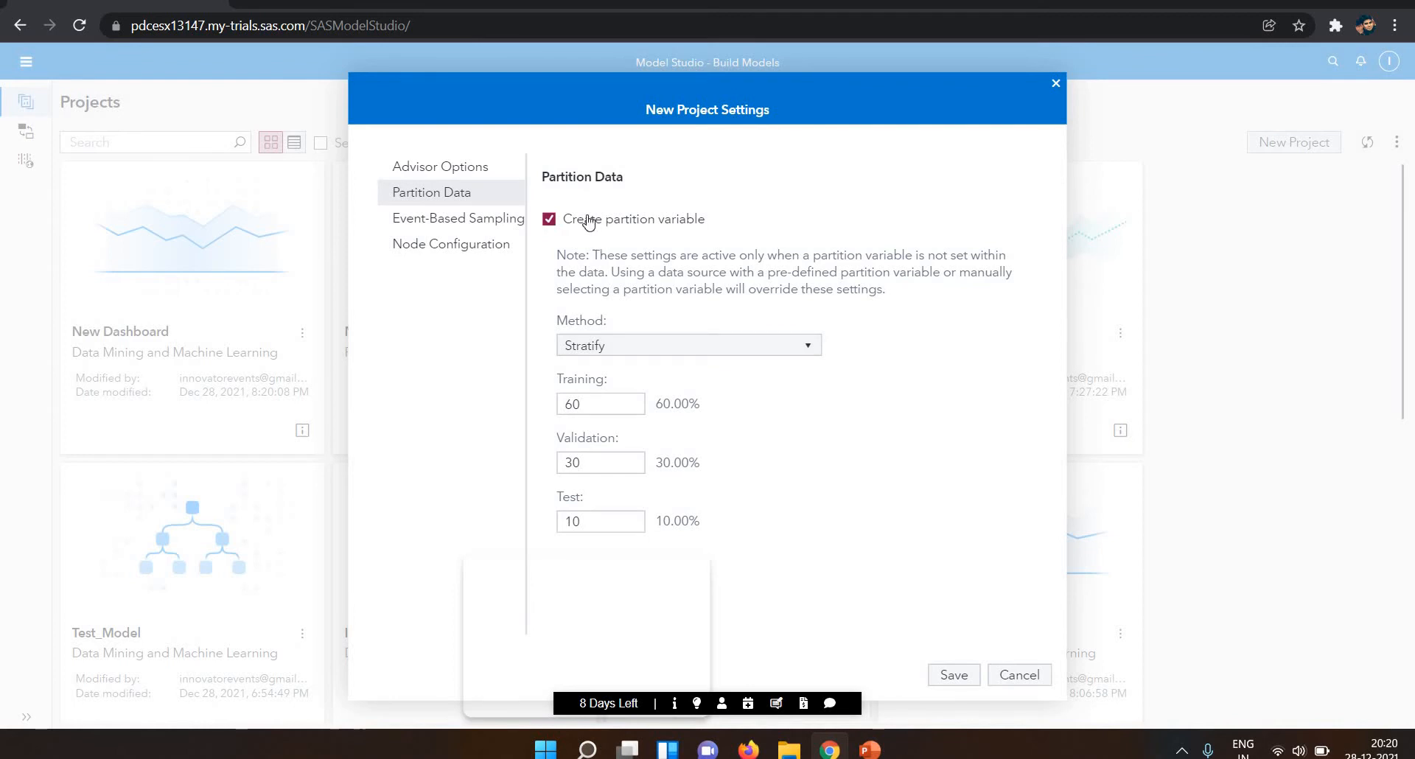
{"action": "double_click", "coordinate": [614, 410]}
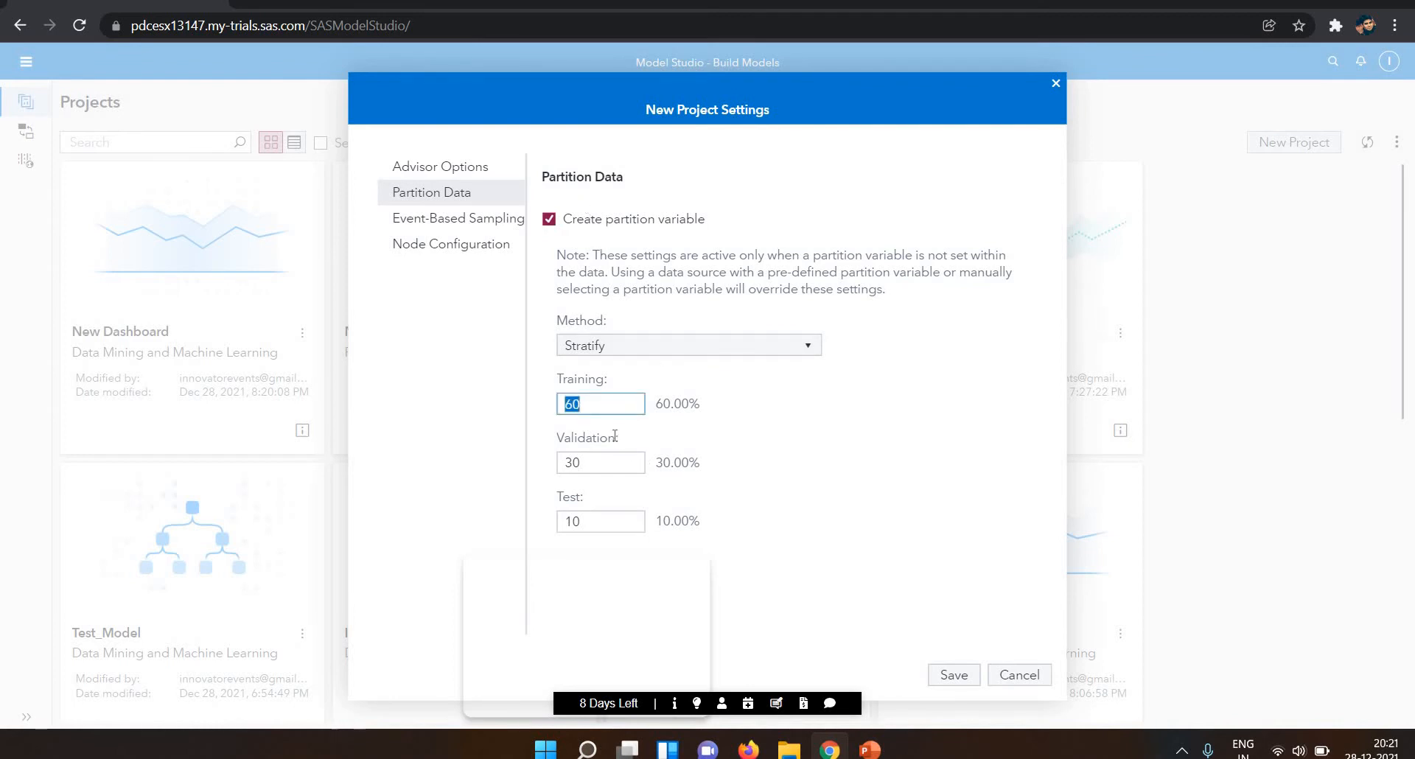
{"action": "double_click", "coordinate": [614, 463]}
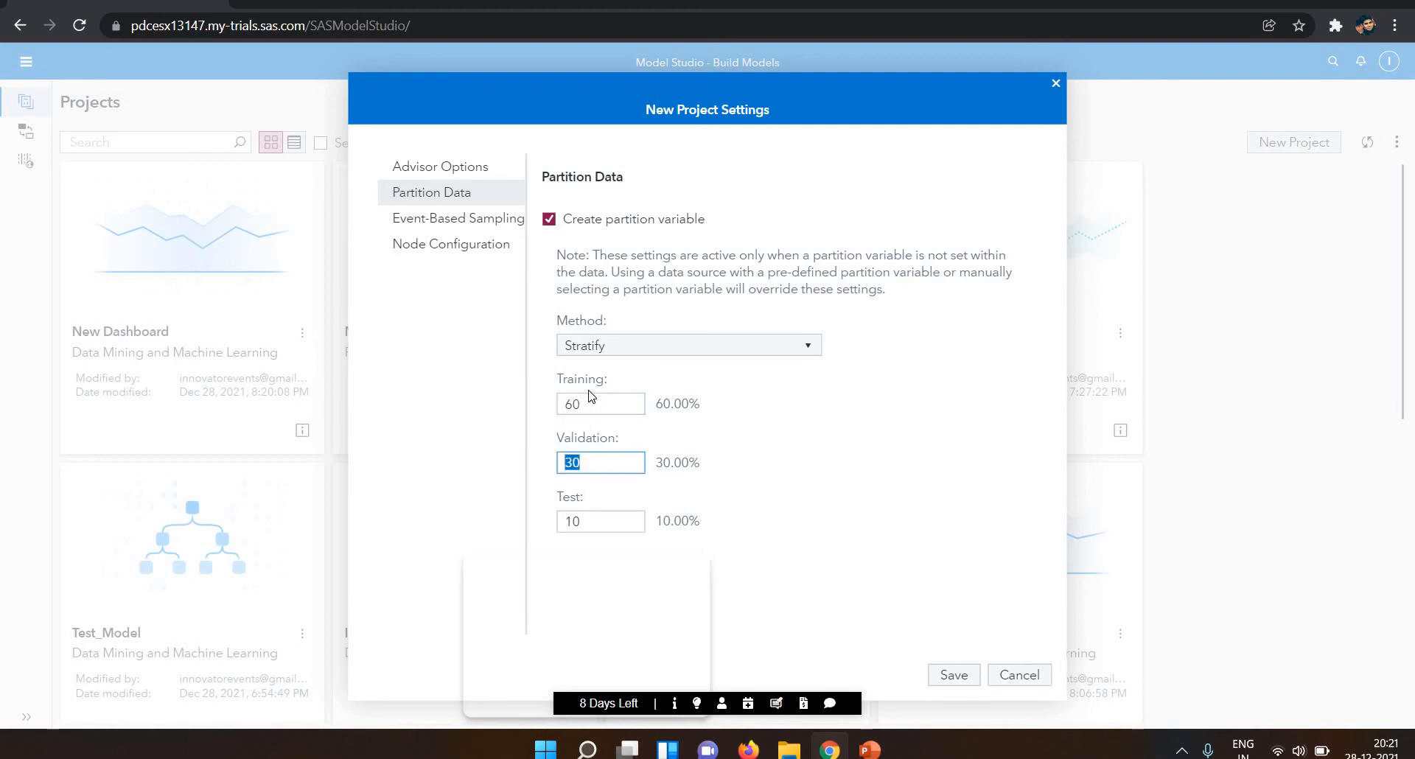
{"action": "left_click", "coordinate": [589, 401]}
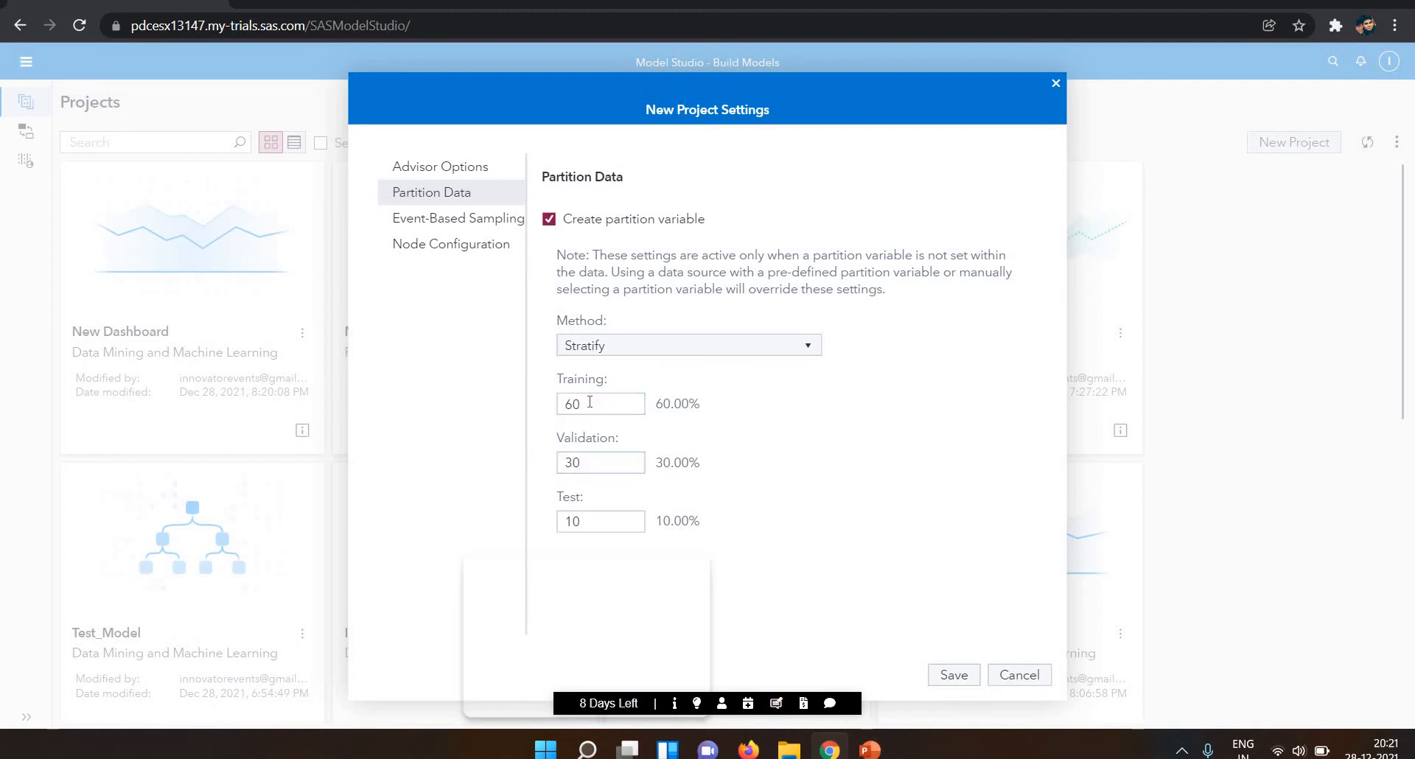
{"action": "left_click", "coordinate": [583, 518]}
{"action": "left_click", "coordinate": [588, 402]}
{"action": "type", "text": "70"}
{"action": "key", "text": "Tab"}
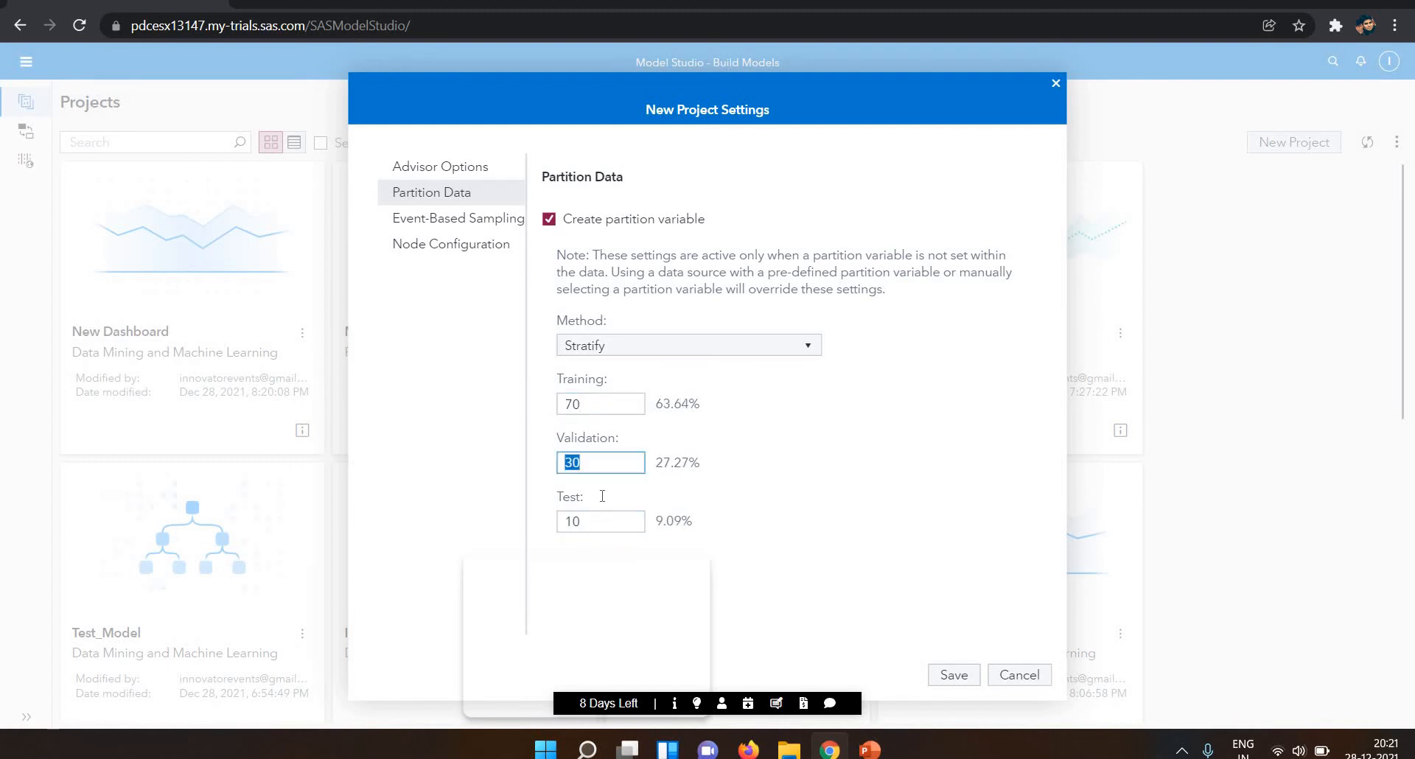
{"action": "left_click", "coordinate": [606, 519]}
{"action": "type", "text": "0"}
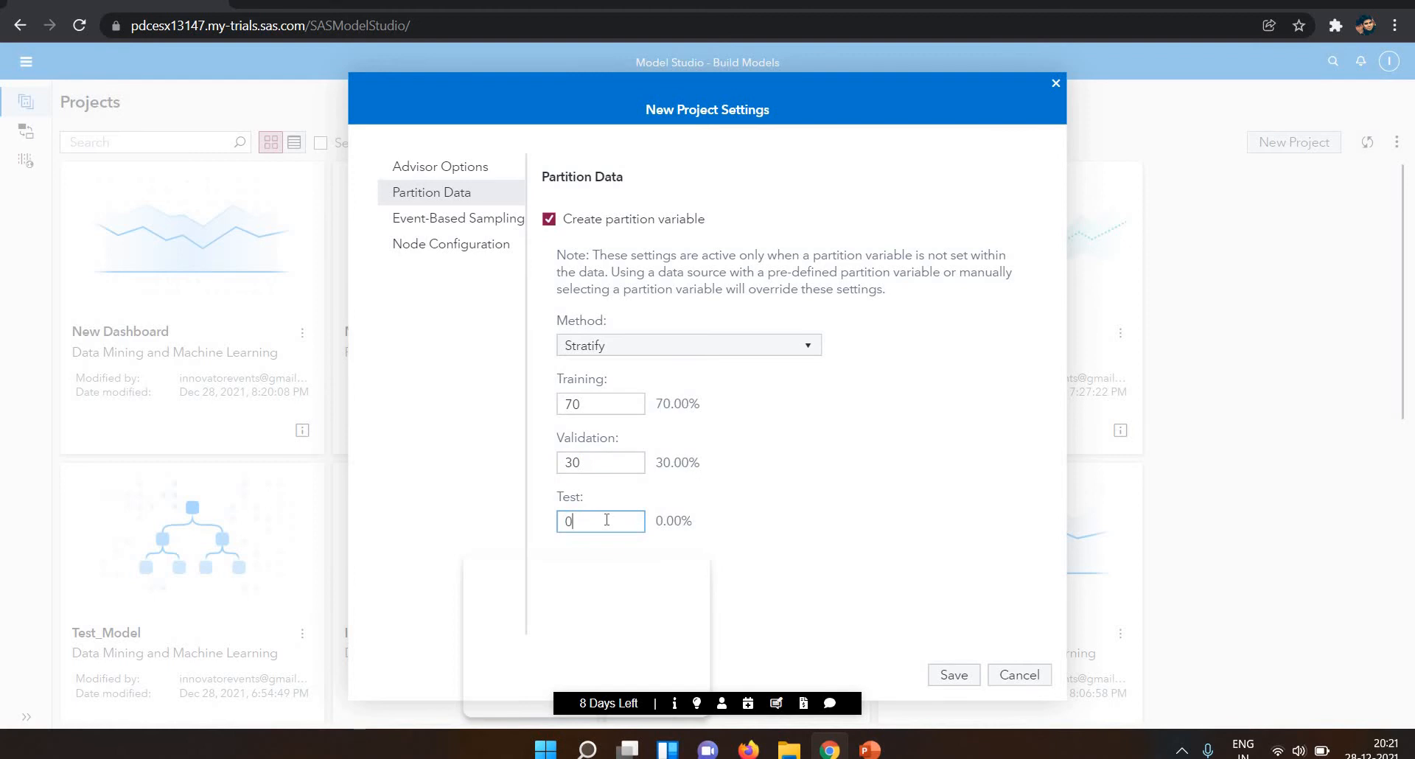
{"action": "left_click", "coordinate": [816, 499]}
{"action": "double_click", "coordinate": [585, 522]}
- Check the event-based sampling settings, enable prepending Python configuration code for nodes, and save the project settings
{"action": "left_click", "coordinate": [463, 231]}
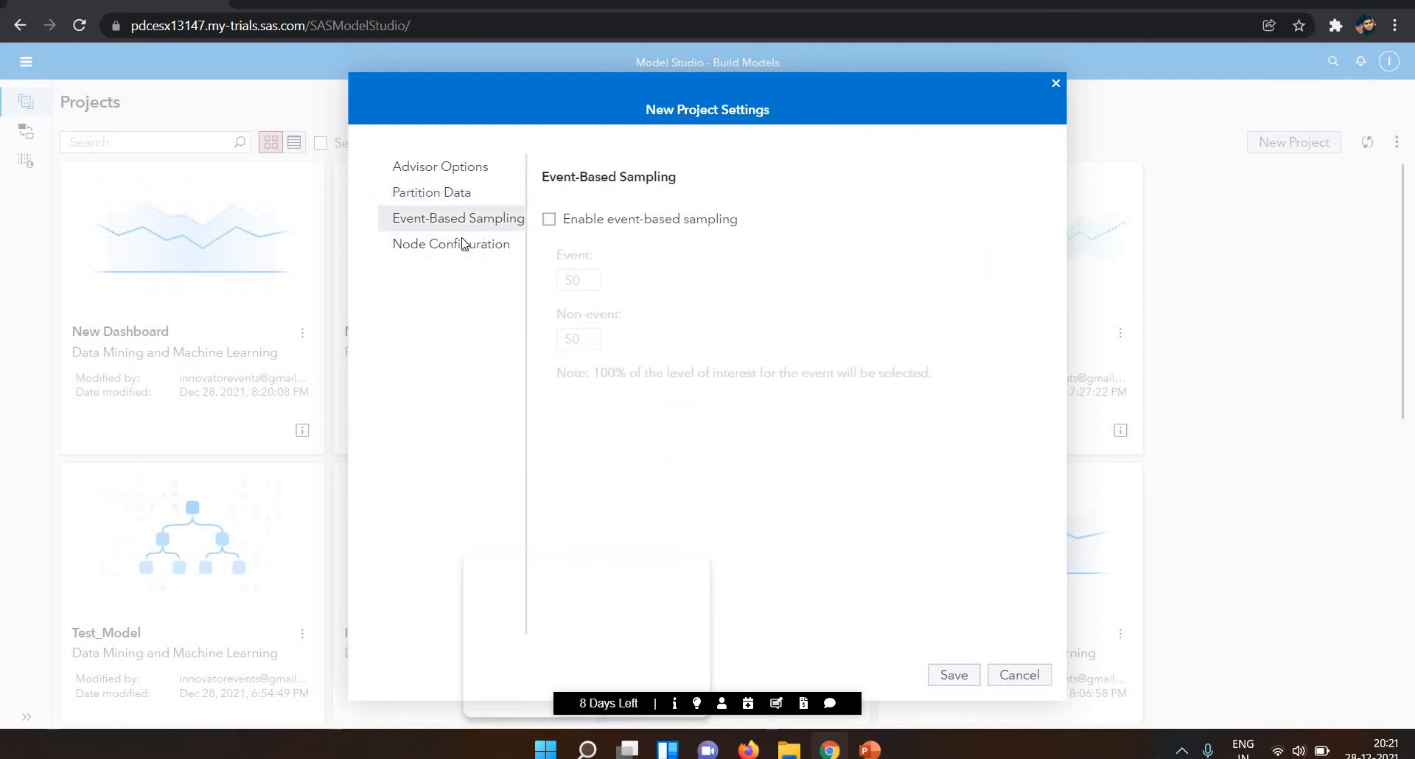
{"action": "left_click", "coordinate": [463, 243]}
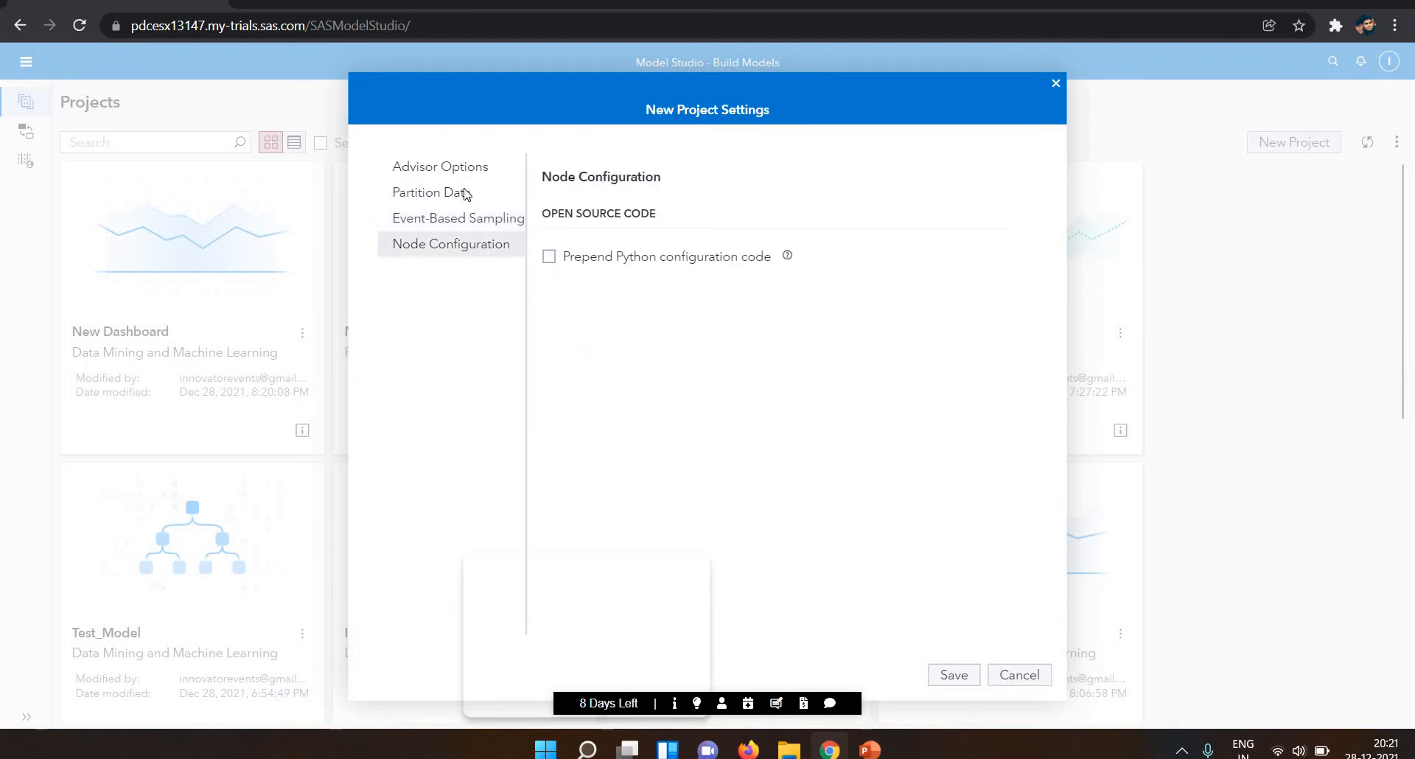
{"action": "left_click", "coordinate": [562, 264]}
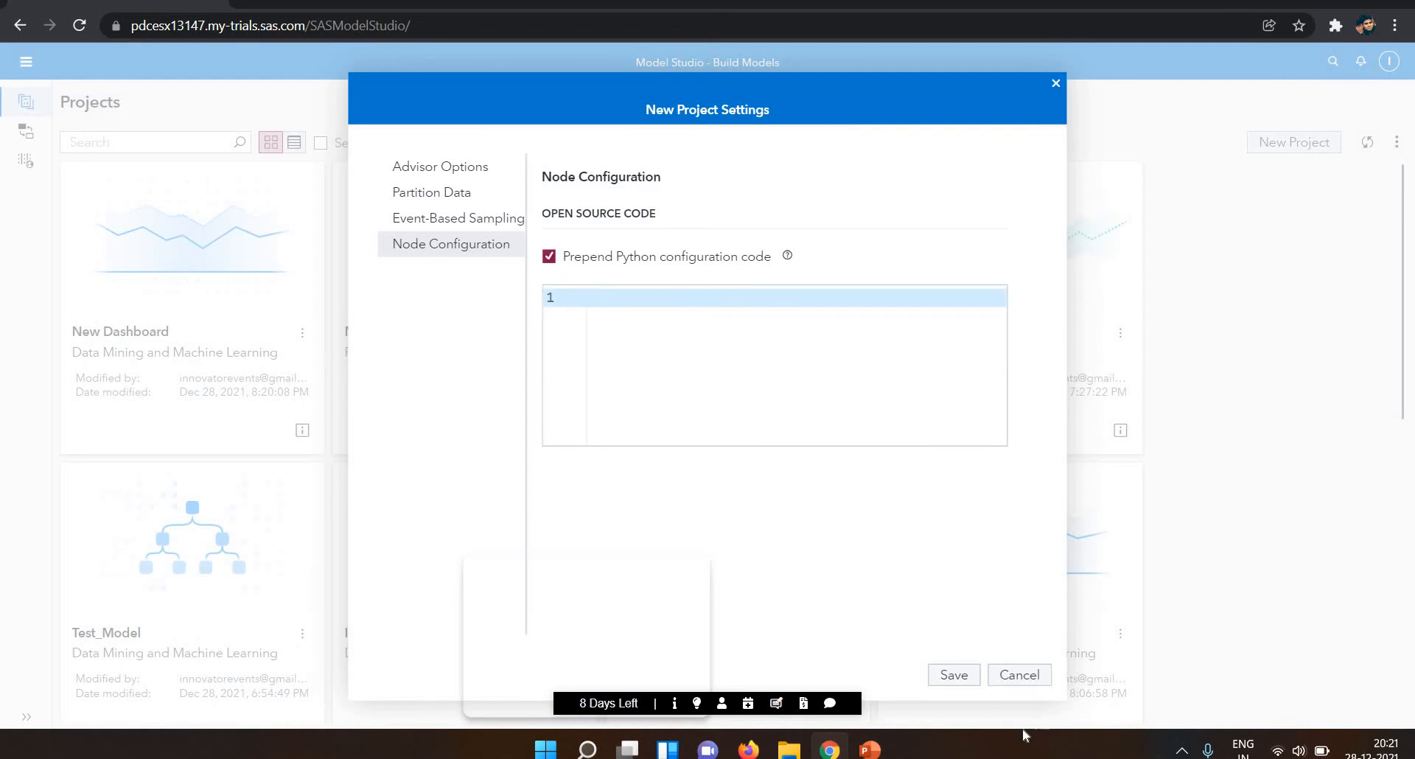
{"action": "left_click", "coordinate": [967, 677]}
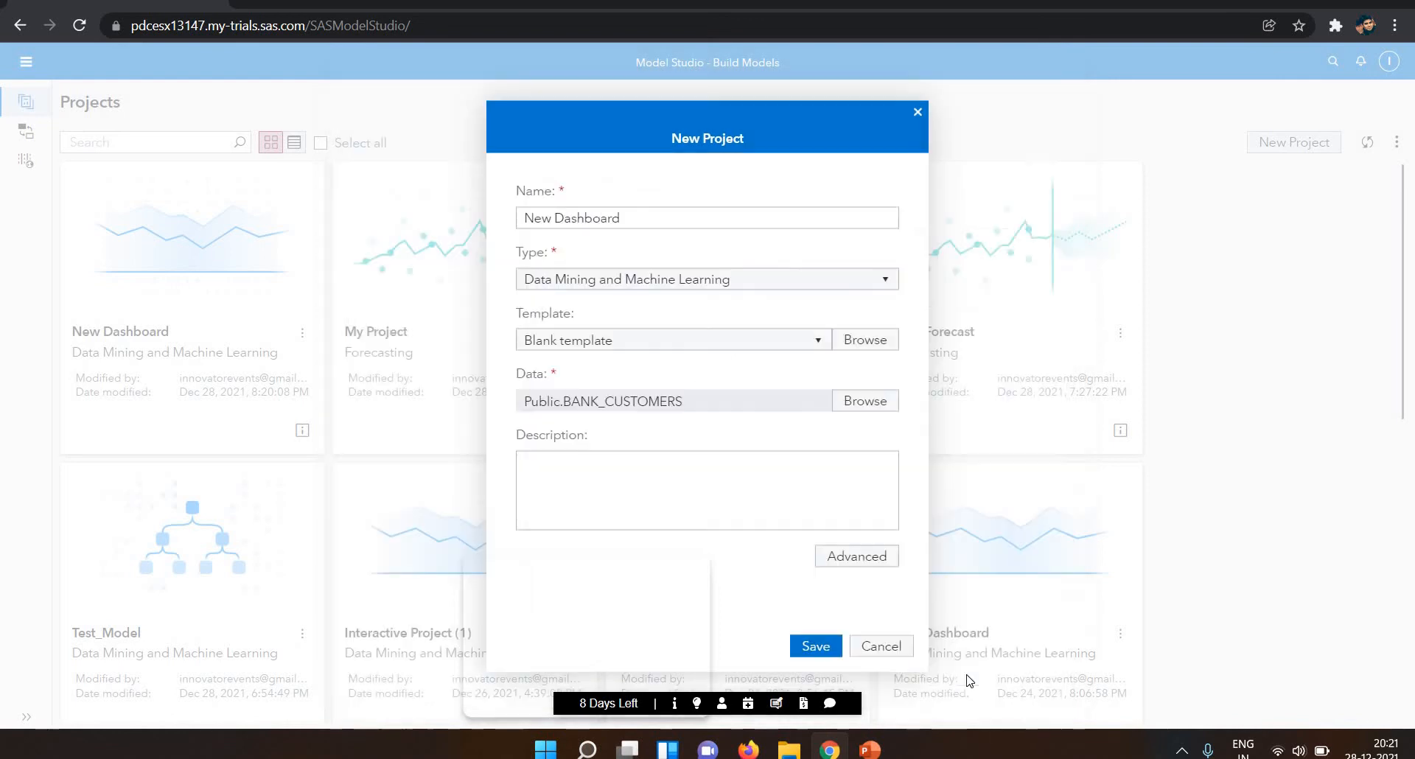
- Rename the new project as New Dashboard1 and save it with the BANK_CUSTOMERS data
{"action": "left_click", "coordinate": [822, 649]}
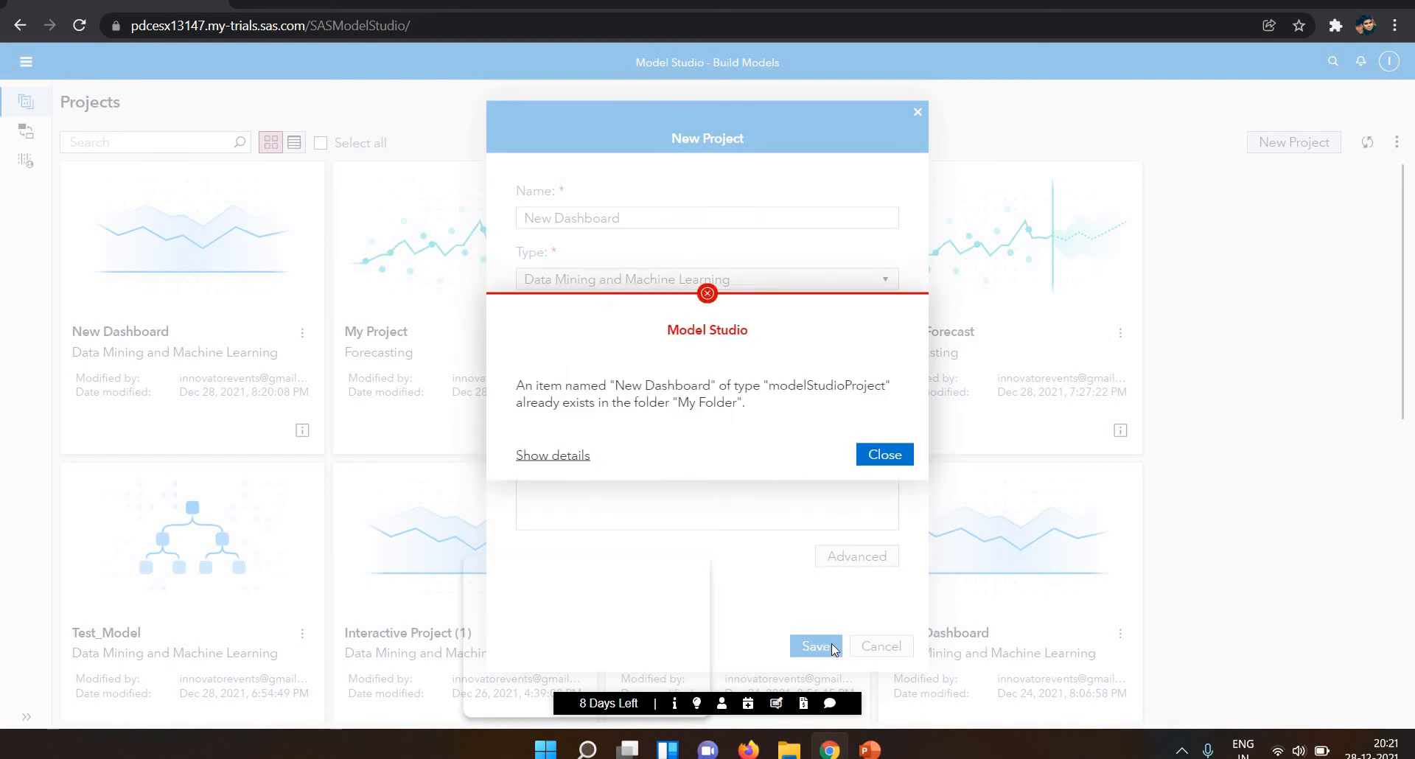
{"action": "left_click", "coordinate": [884, 455]}
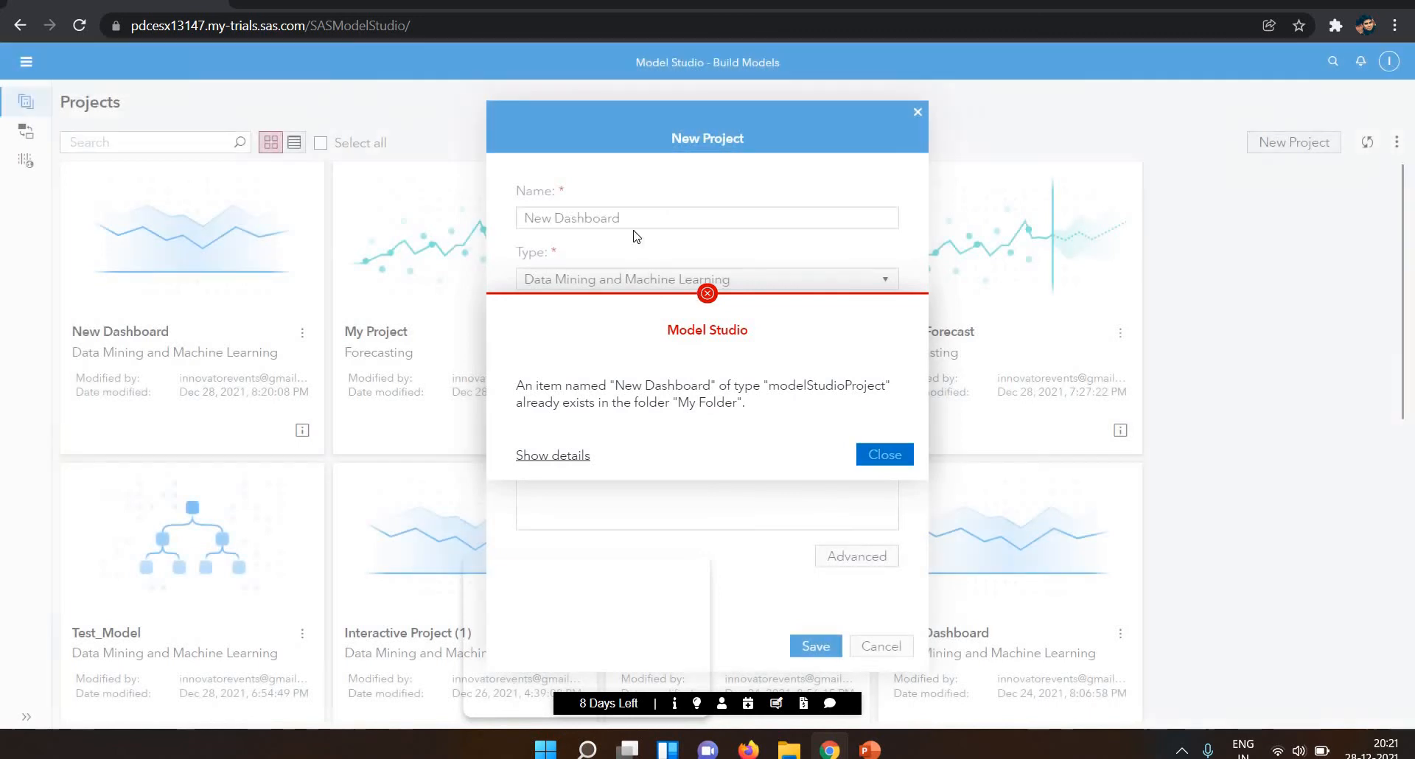
{"action": "triple_click", "coordinate": [644, 219]}
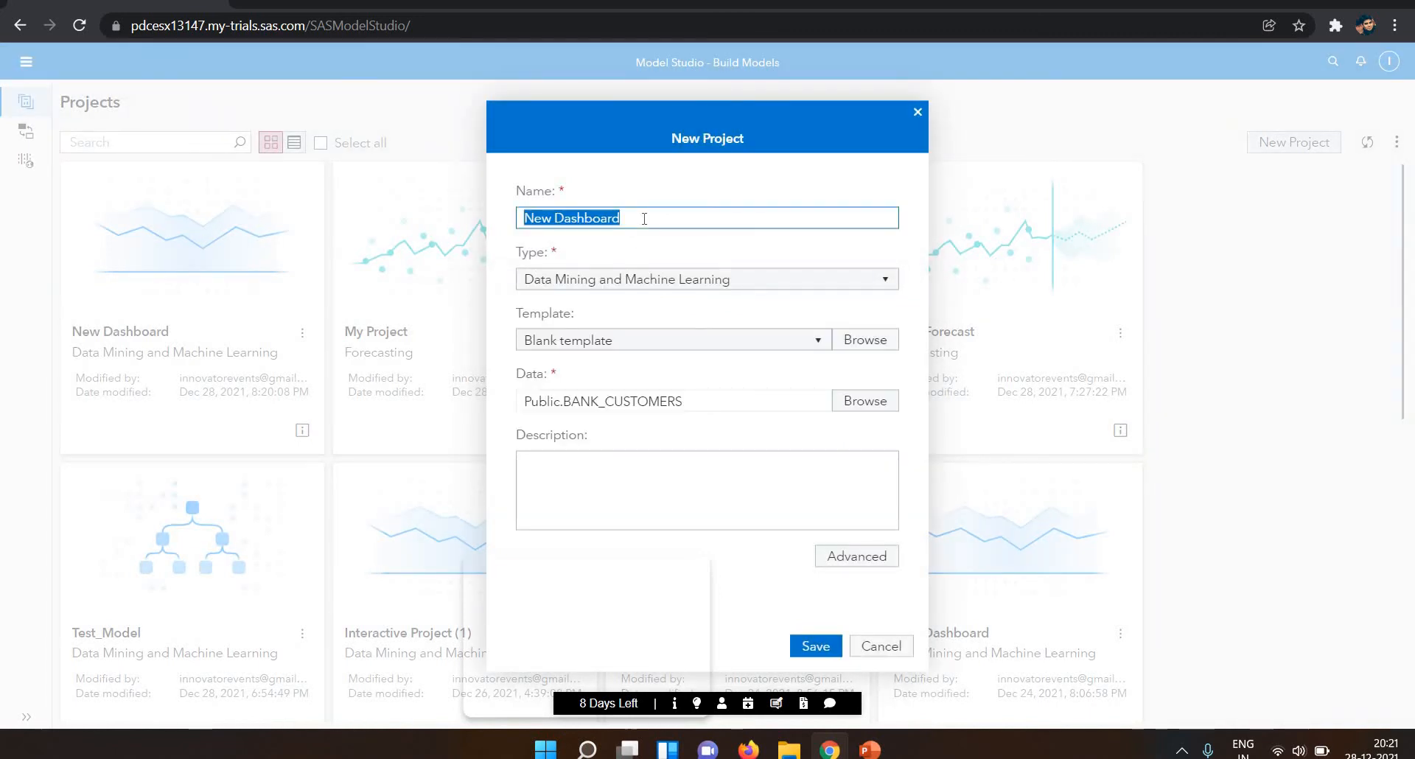
{"action": "left_click", "coordinate": [644, 219]}
{"action": "type", "text": "1"}
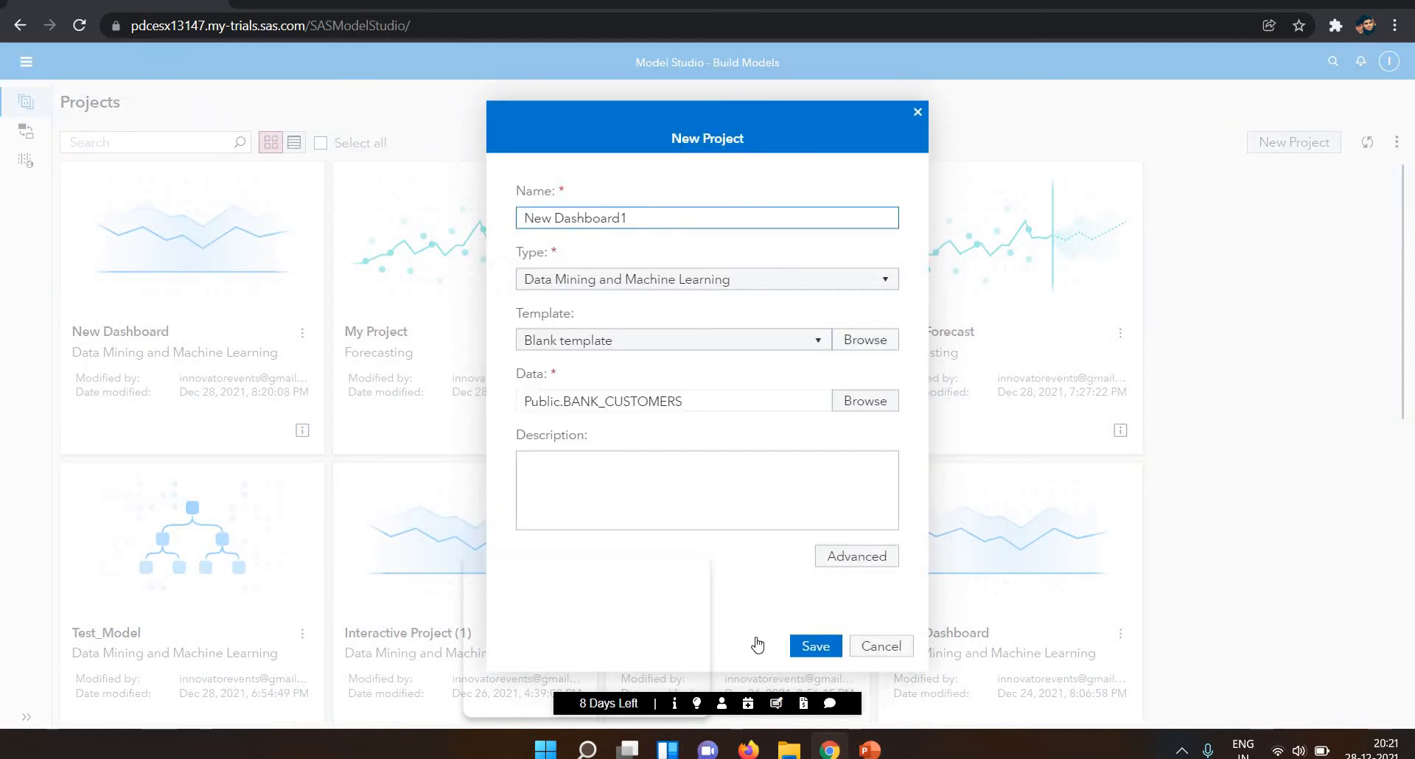
{"action": "left_click", "coordinate": [802, 648]}
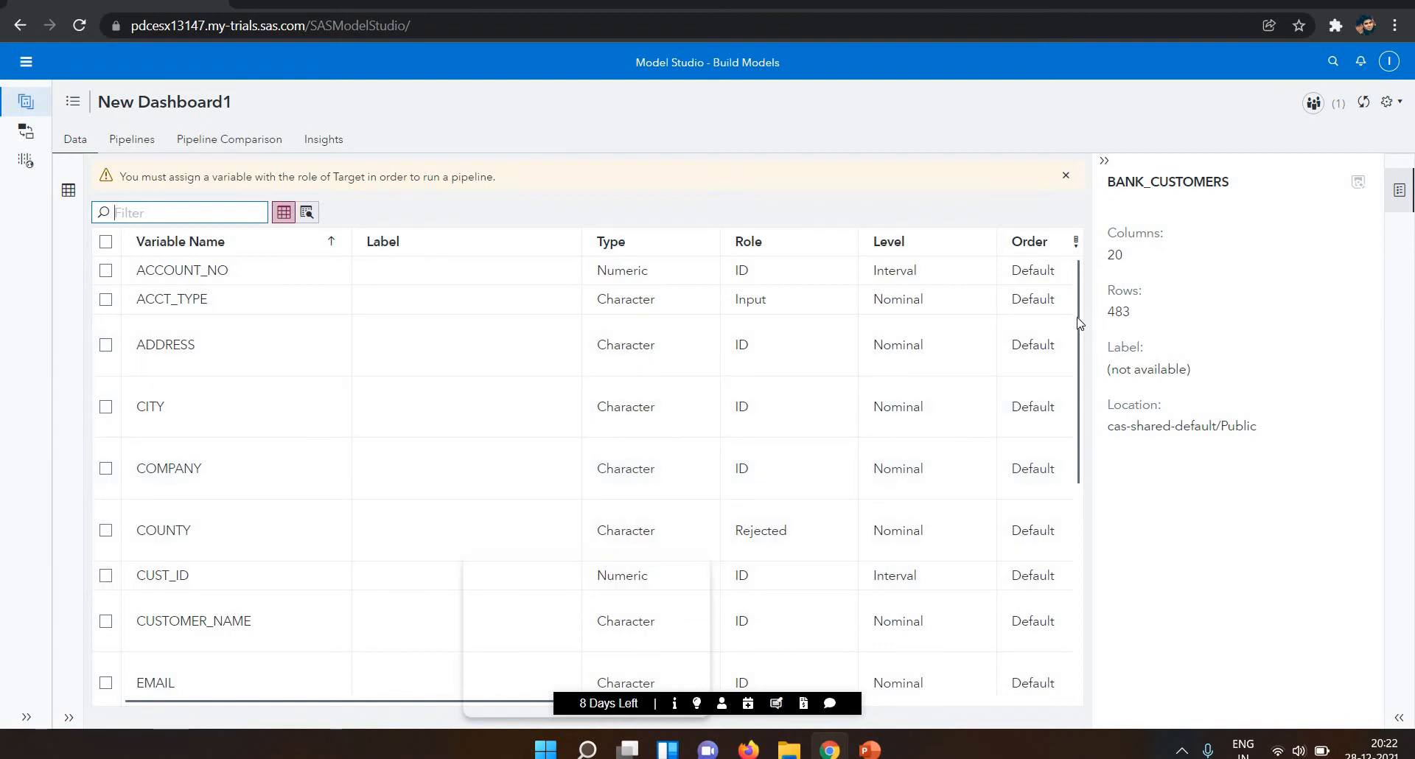
- Assign the Target role to the HH_INCOME variable
{"action": "left_click_drag", "start_coordinate": [1077, 323], "coordinate": [1093, 717]}
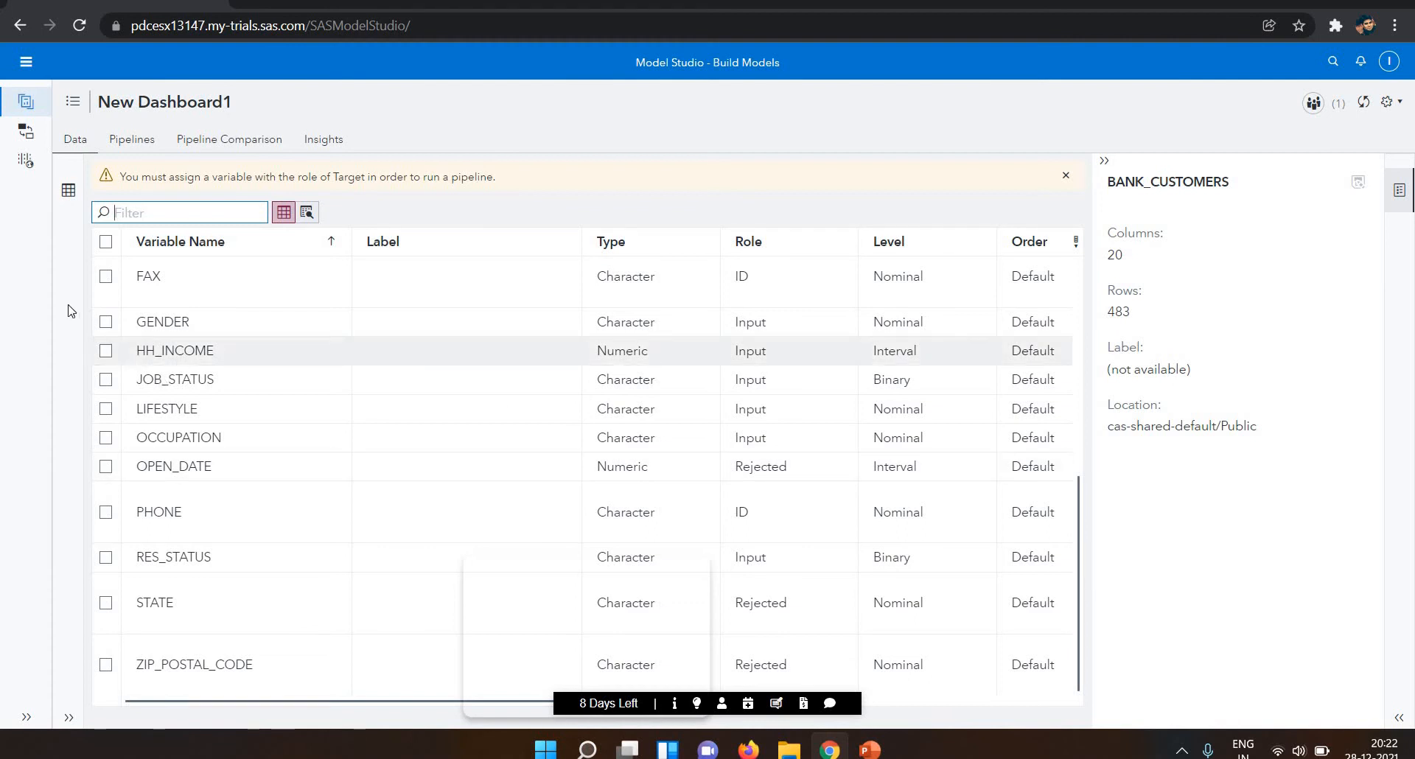
{"action": "left_click", "coordinate": [106, 354]}
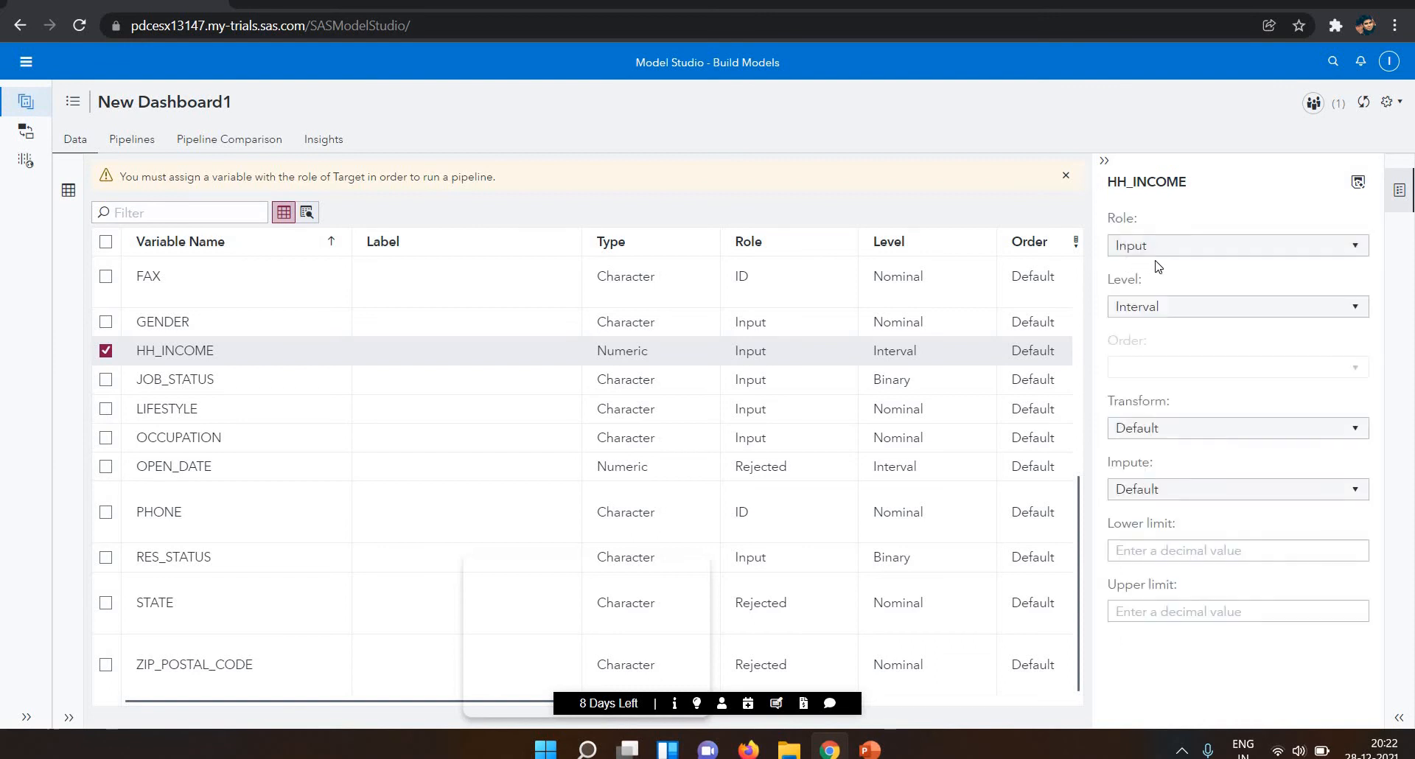
{"action": "left_click", "coordinate": [1165, 250]}
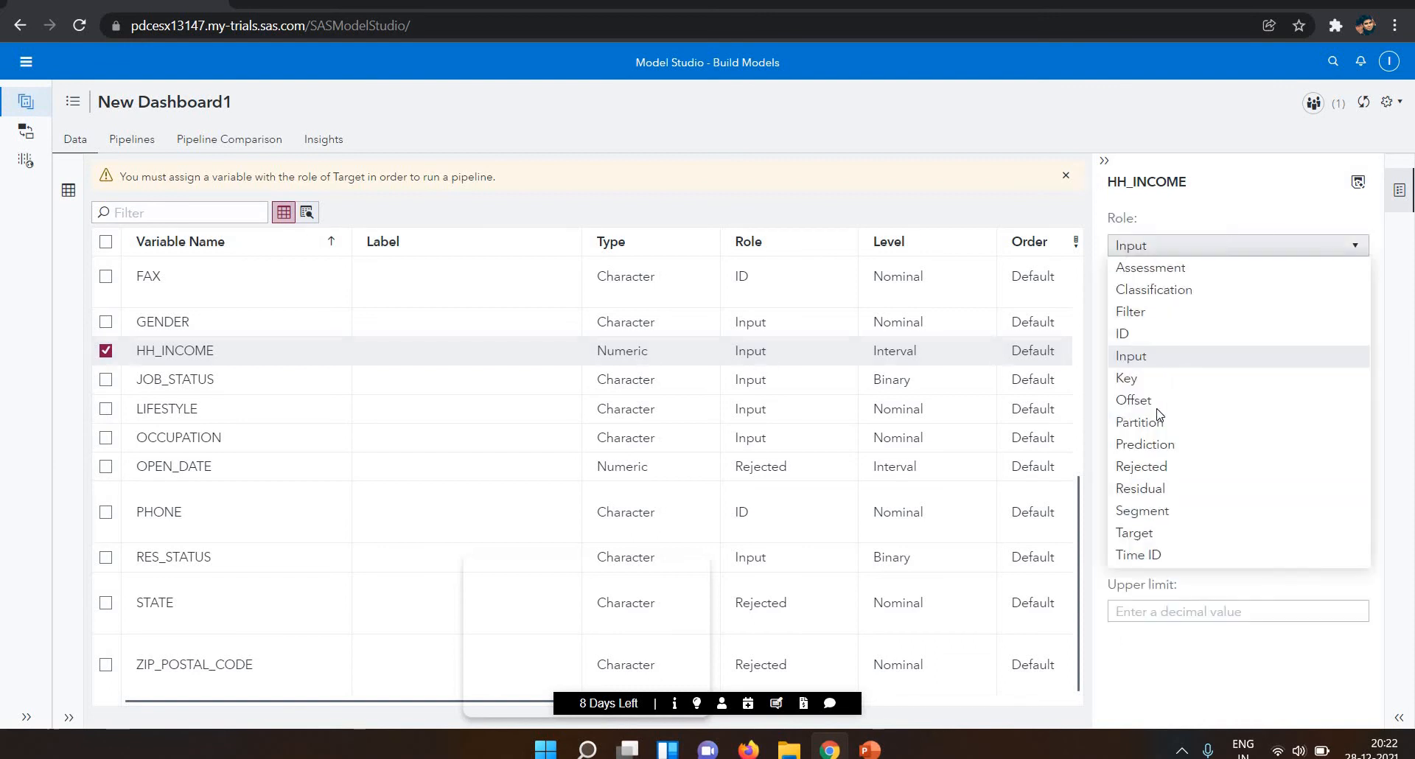
{"action": "left_click", "coordinate": [1169, 541]}
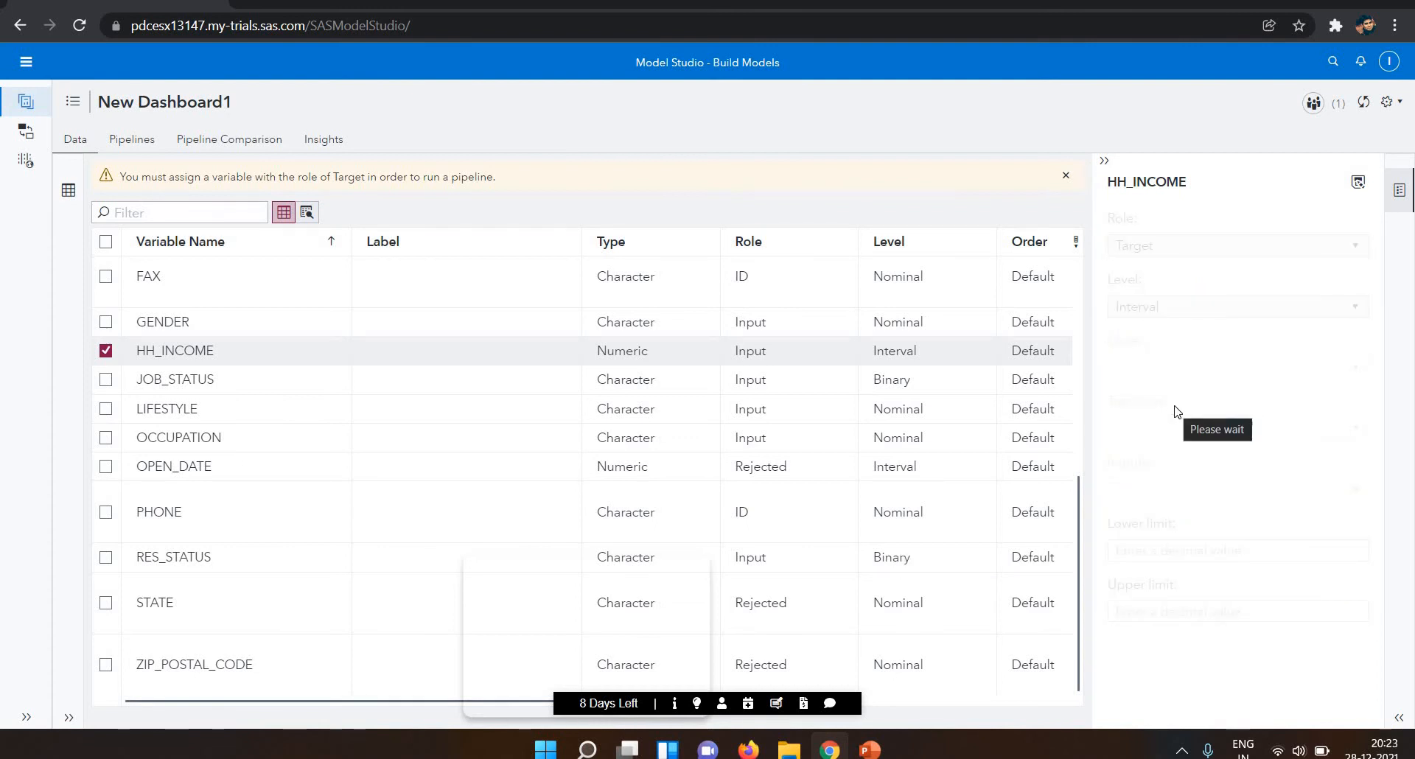
- Inspect the role and order options available for the CITY variable, and check the ADDRESS variable's properties
{"action": "left_click", "coordinate": [130, 152]}
{"action": "left_click", "coordinate": [75, 142]}
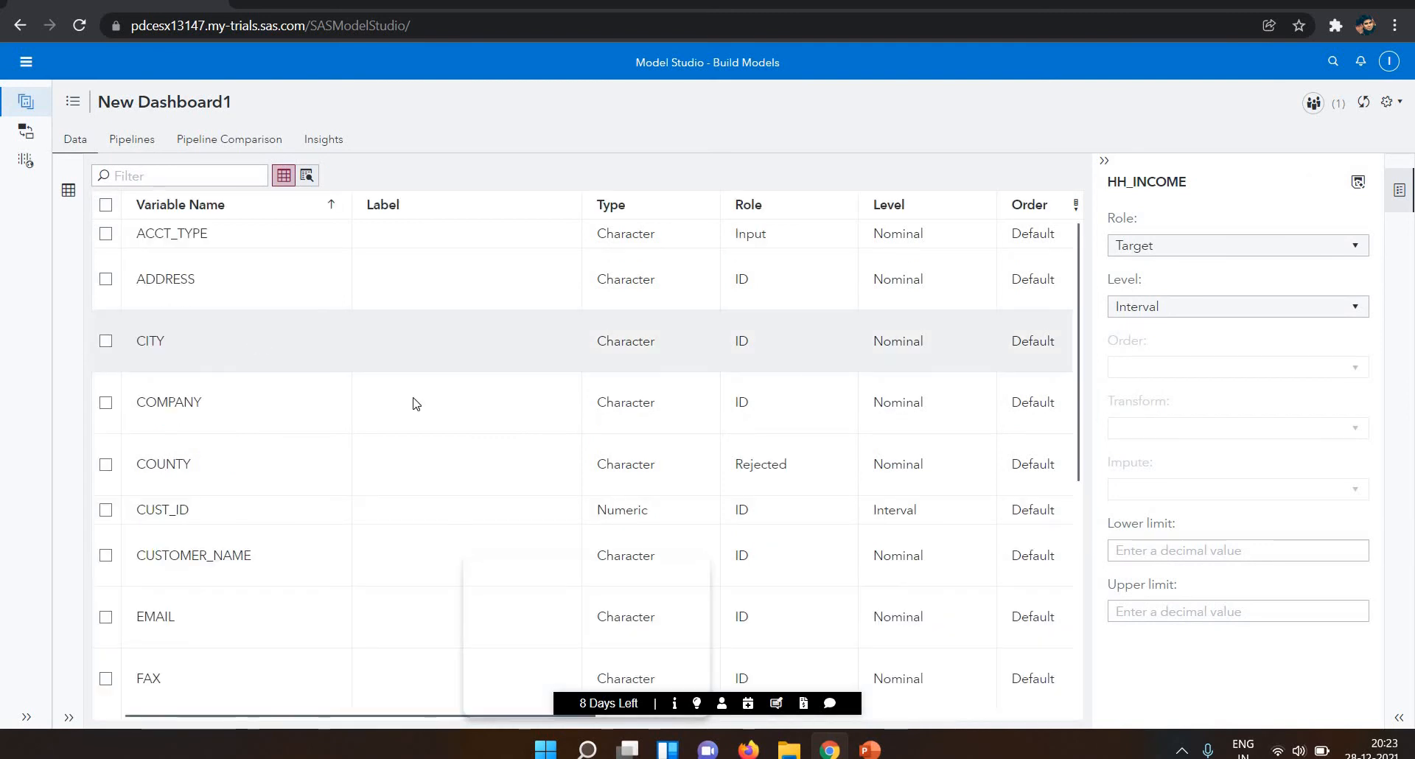
{"action": "left_click", "coordinate": [1161, 255]}
{"action": "left_click", "coordinate": [180, 355]}
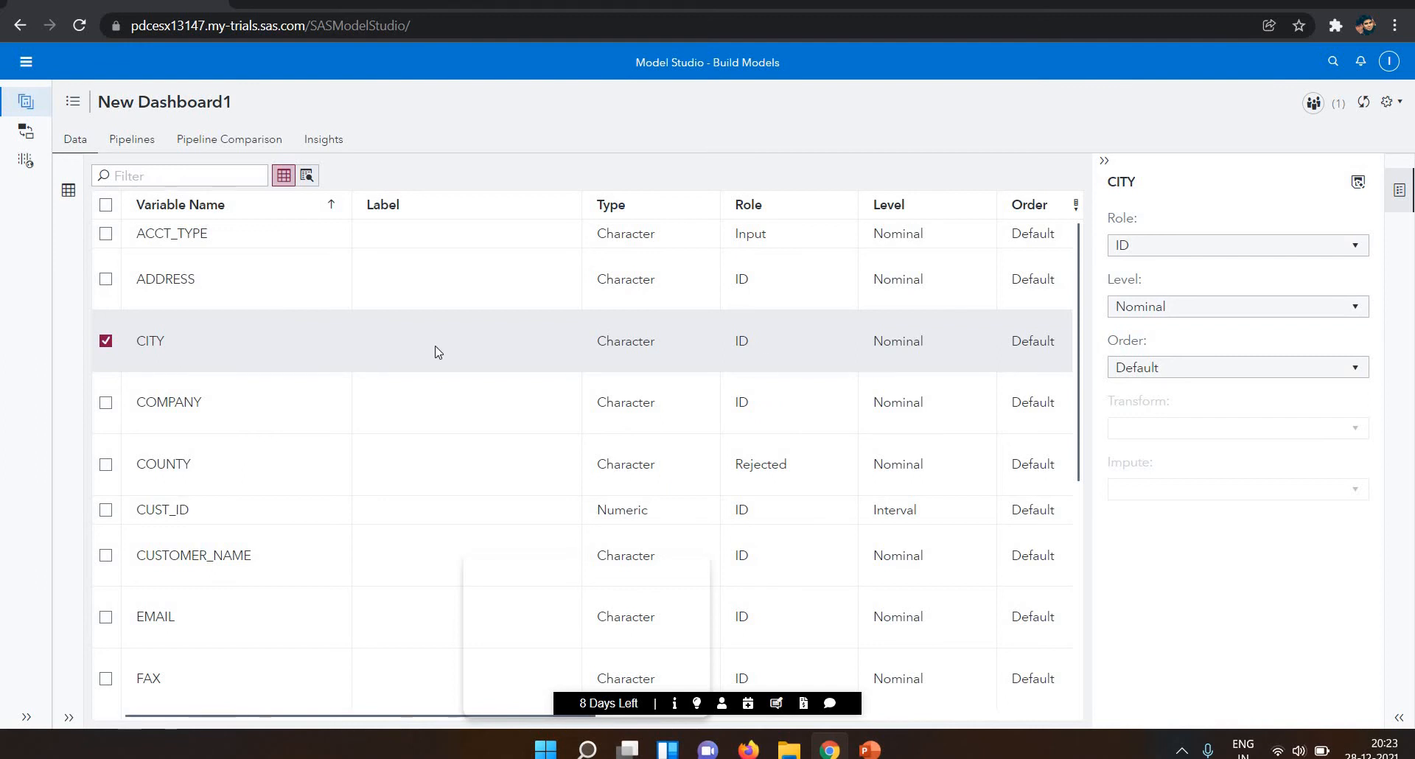
{"action": "left_click", "coordinate": [1163, 248]}
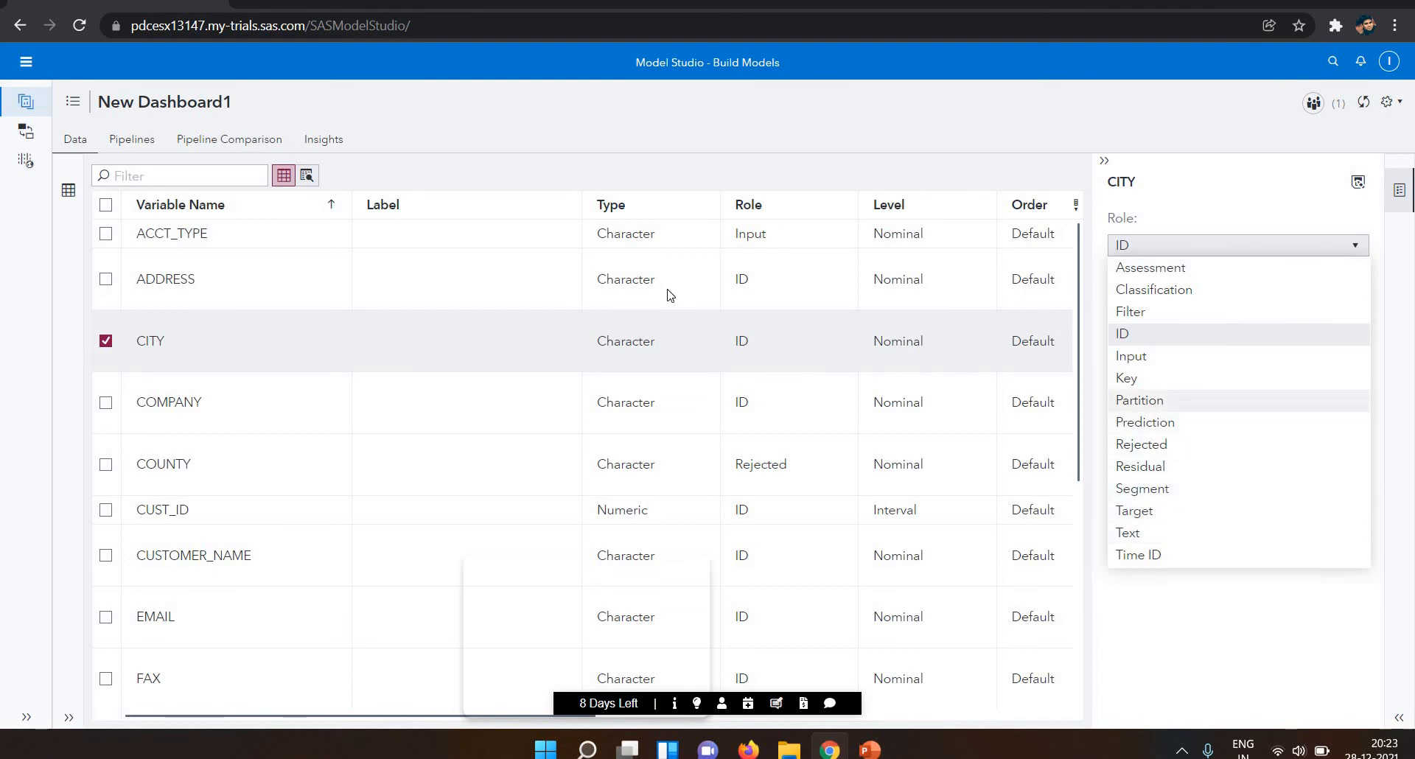
{"action": "left_click", "coordinate": [668, 334]}
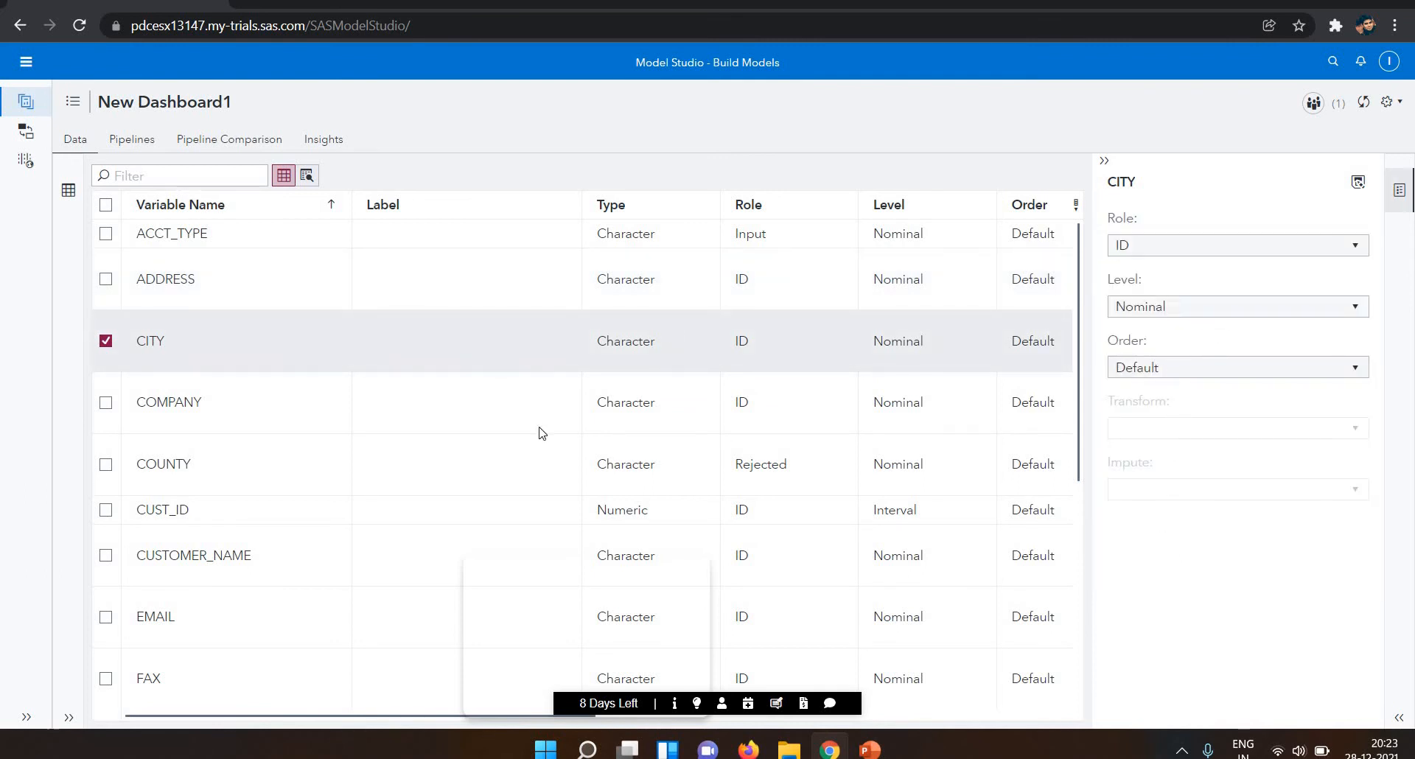
{"action": "left_click", "coordinate": [1140, 368]}
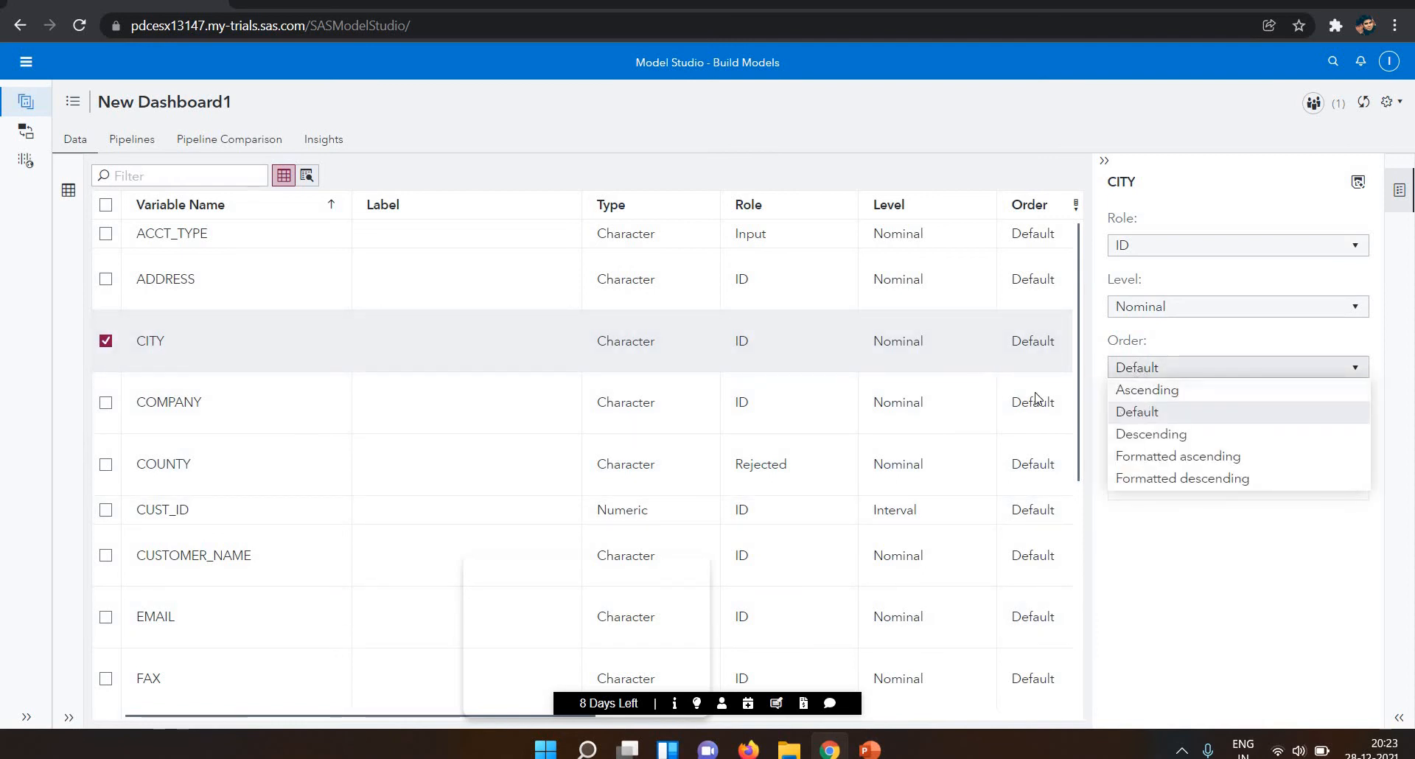
{"action": "left_click", "coordinate": [514, 362]}
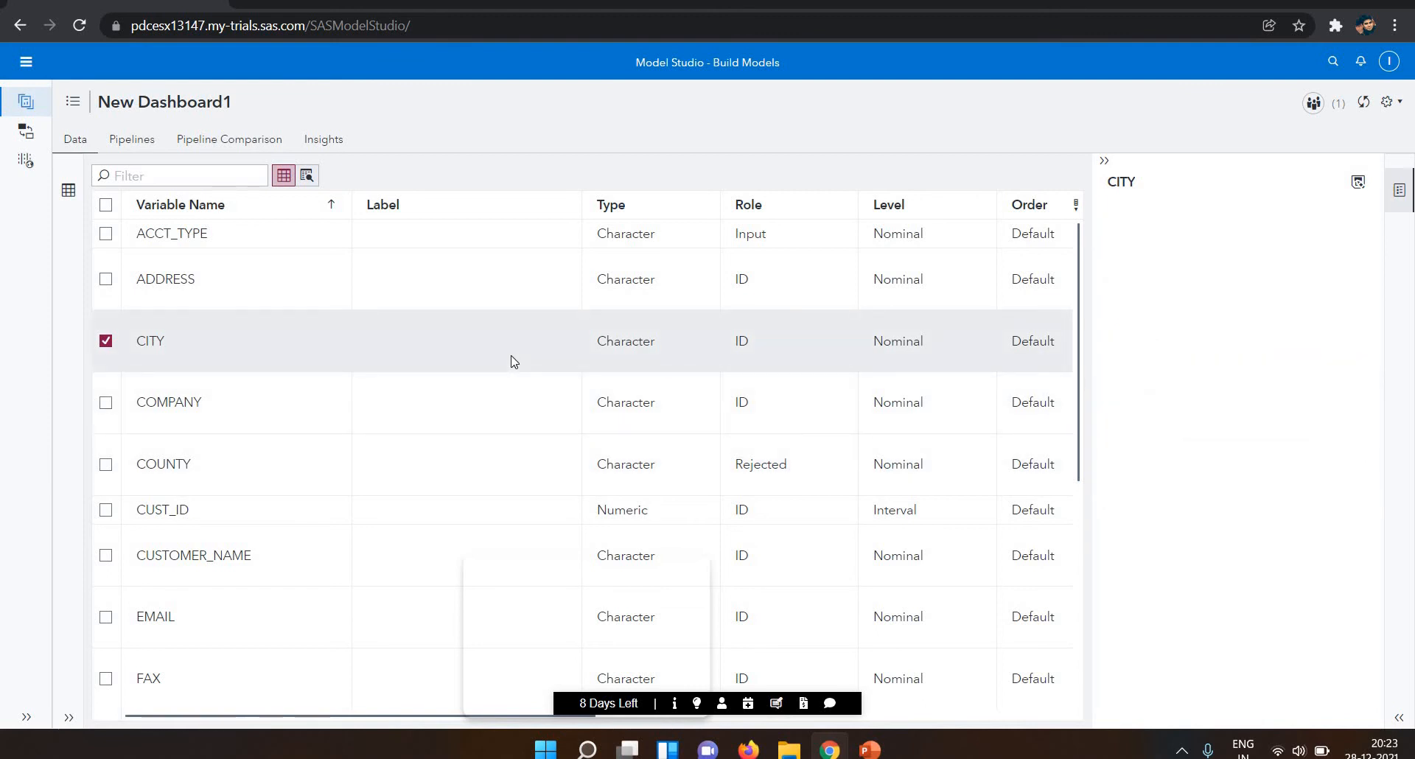
{"action": "left_click", "coordinate": [274, 289]}
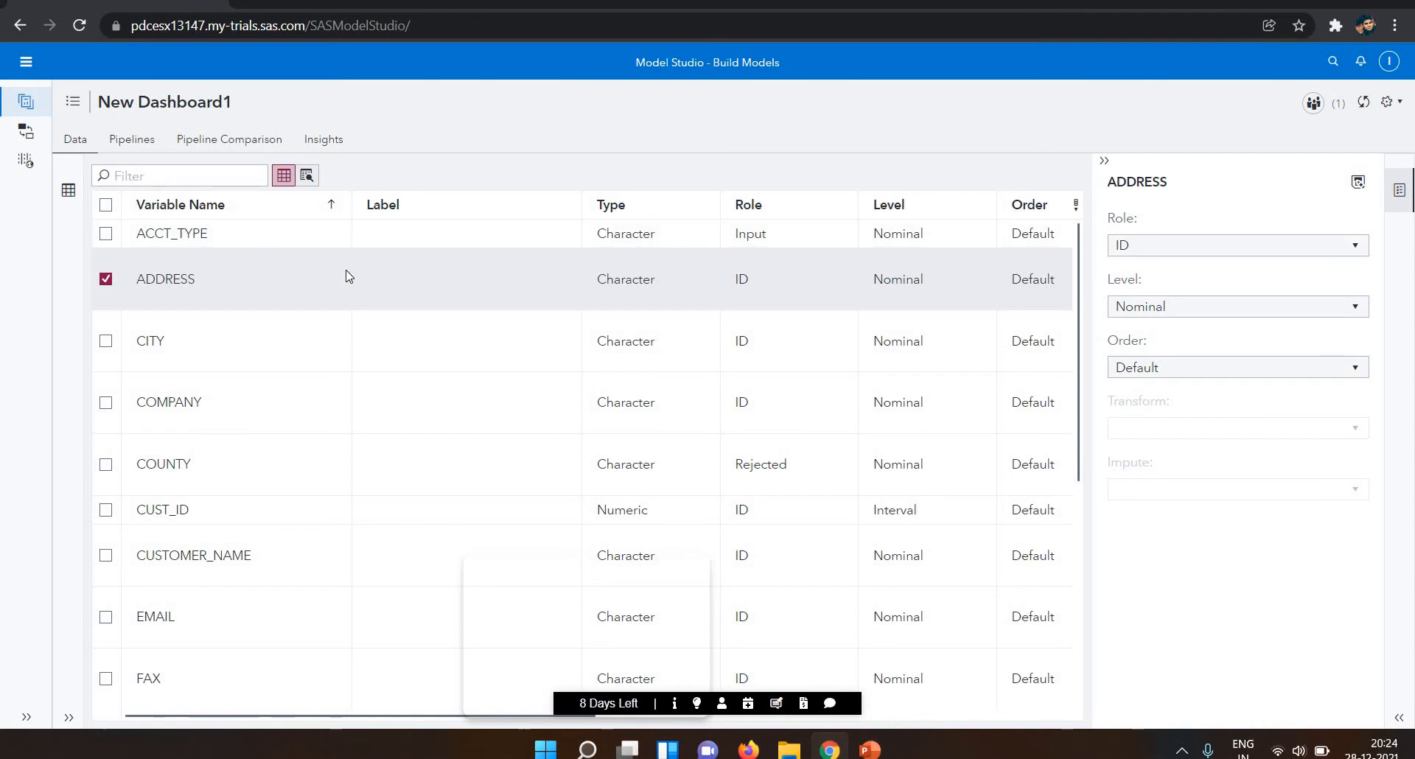
- Open the project's pipeline and browse the available nodes in the Data Mining Preprocessing group
{"action": "left_click", "coordinate": [131, 143]}
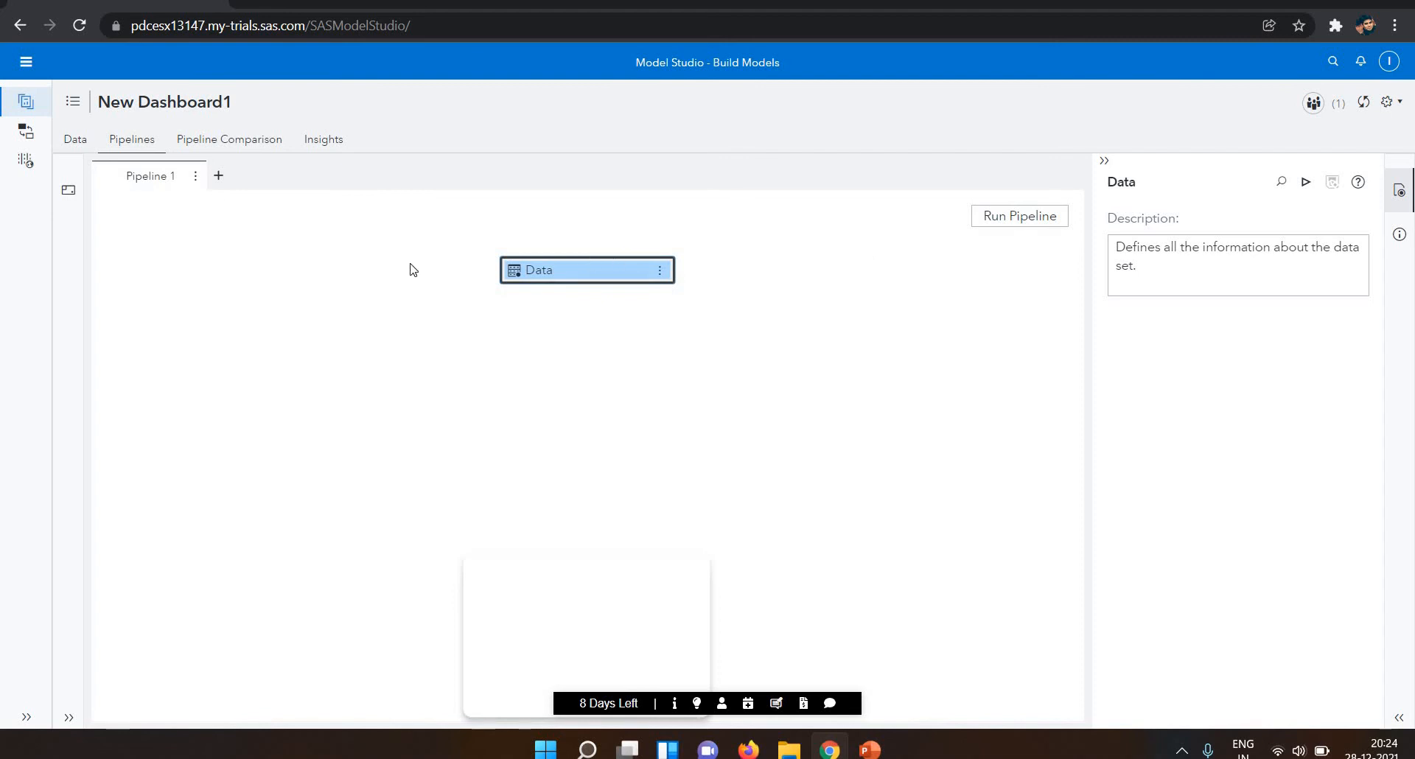
{"action": "left_click", "coordinate": [72, 193]}
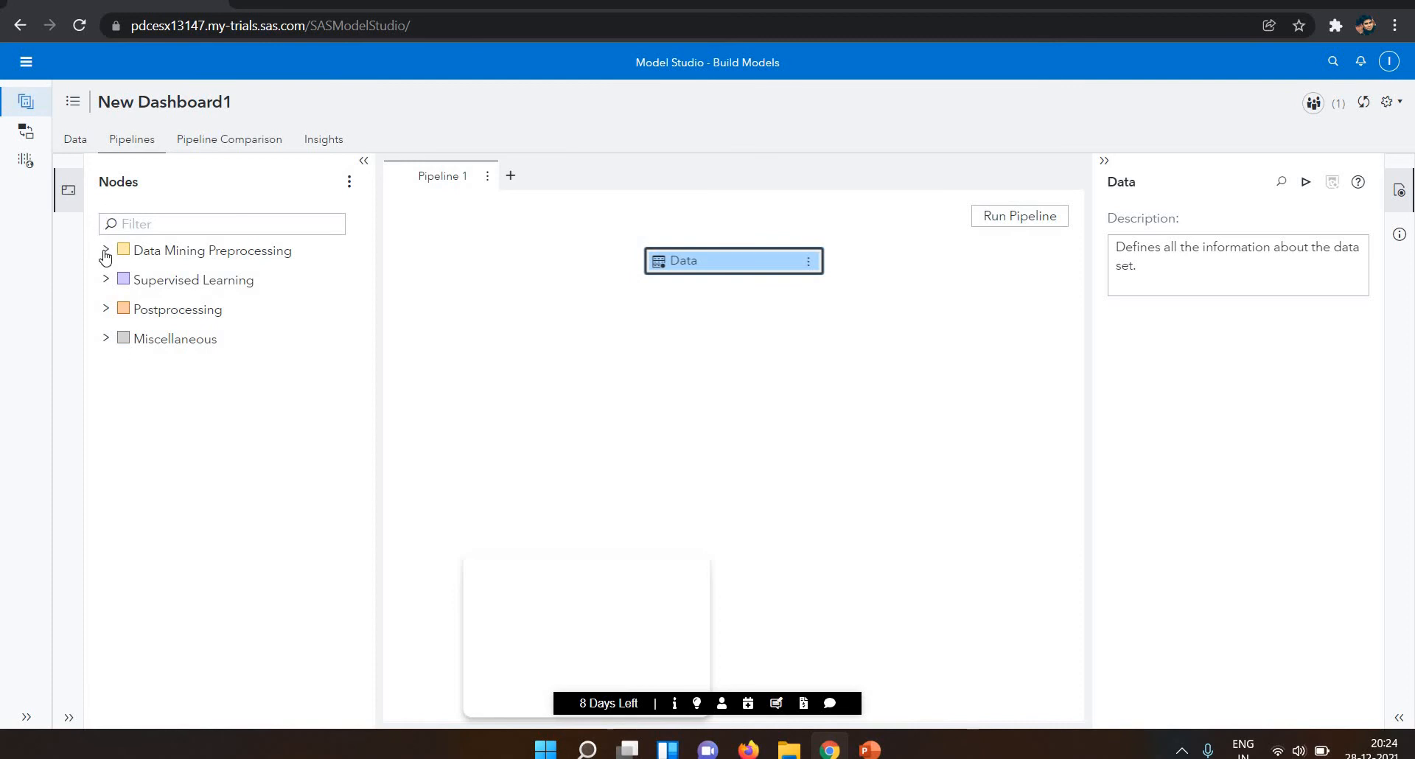
{"action": "left_click", "coordinate": [105, 250]}
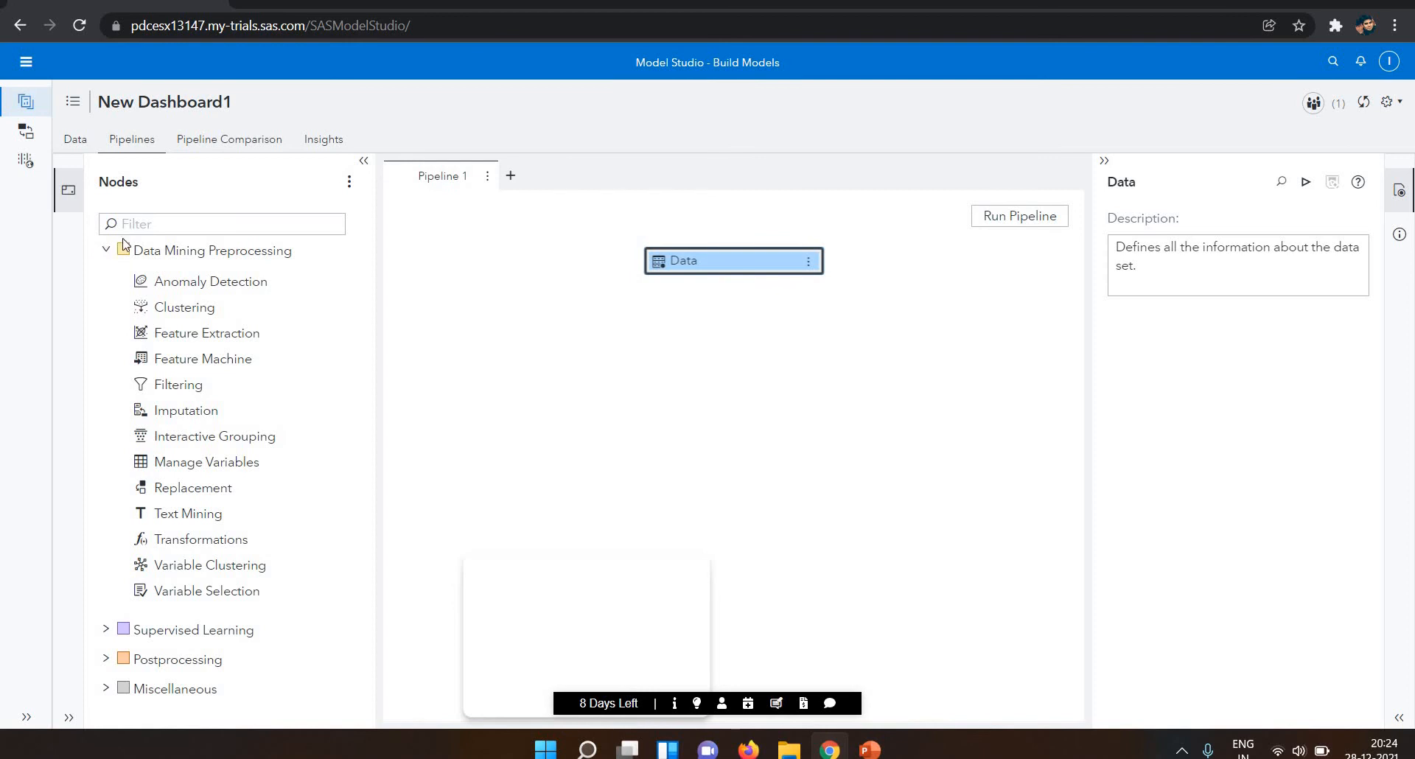
{"action": "left_click", "coordinate": [122, 243]}
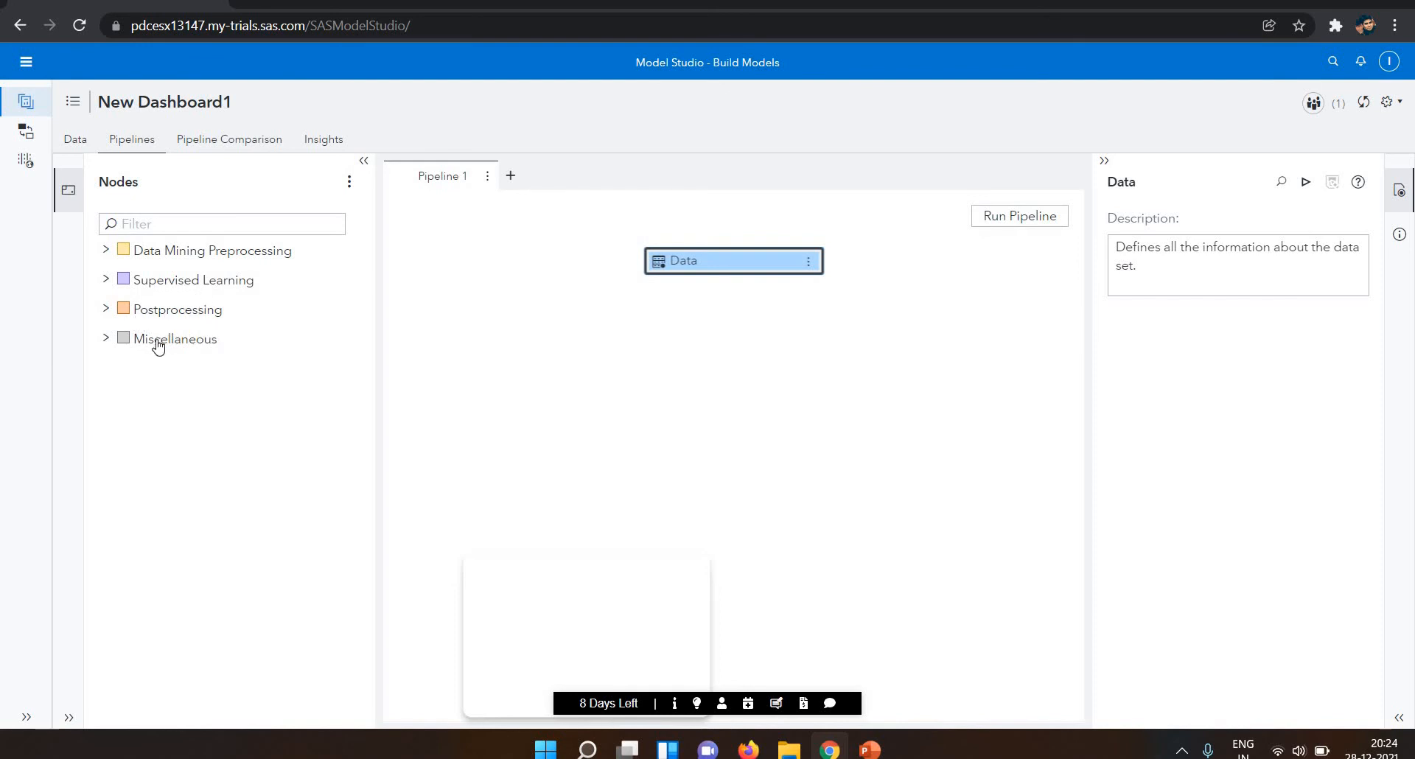
{"action": "left_click", "coordinate": [107, 251]}
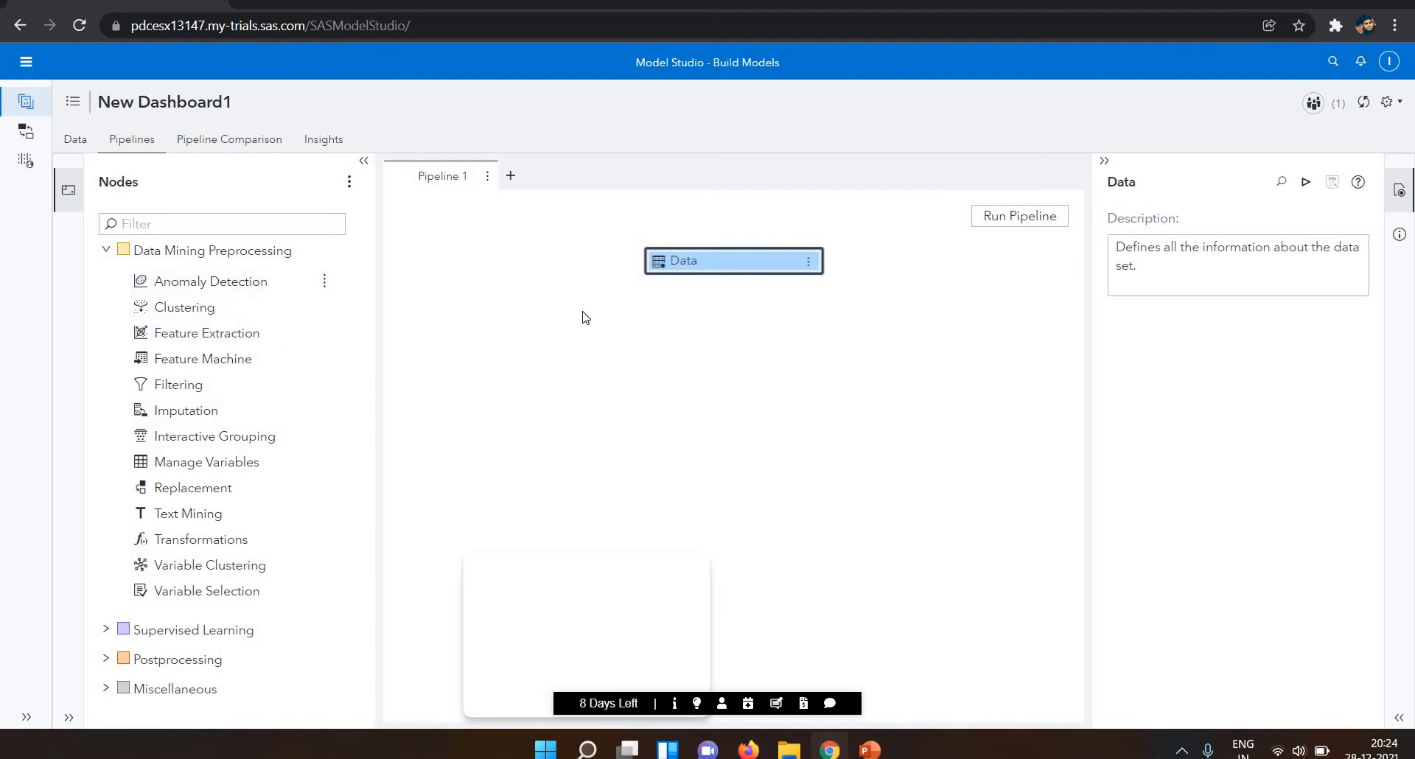
- Add an Imputation node as a child of the Data node and check its description and missing percentage cutoff
{"action": "right_click", "coordinate": [739, 271]}
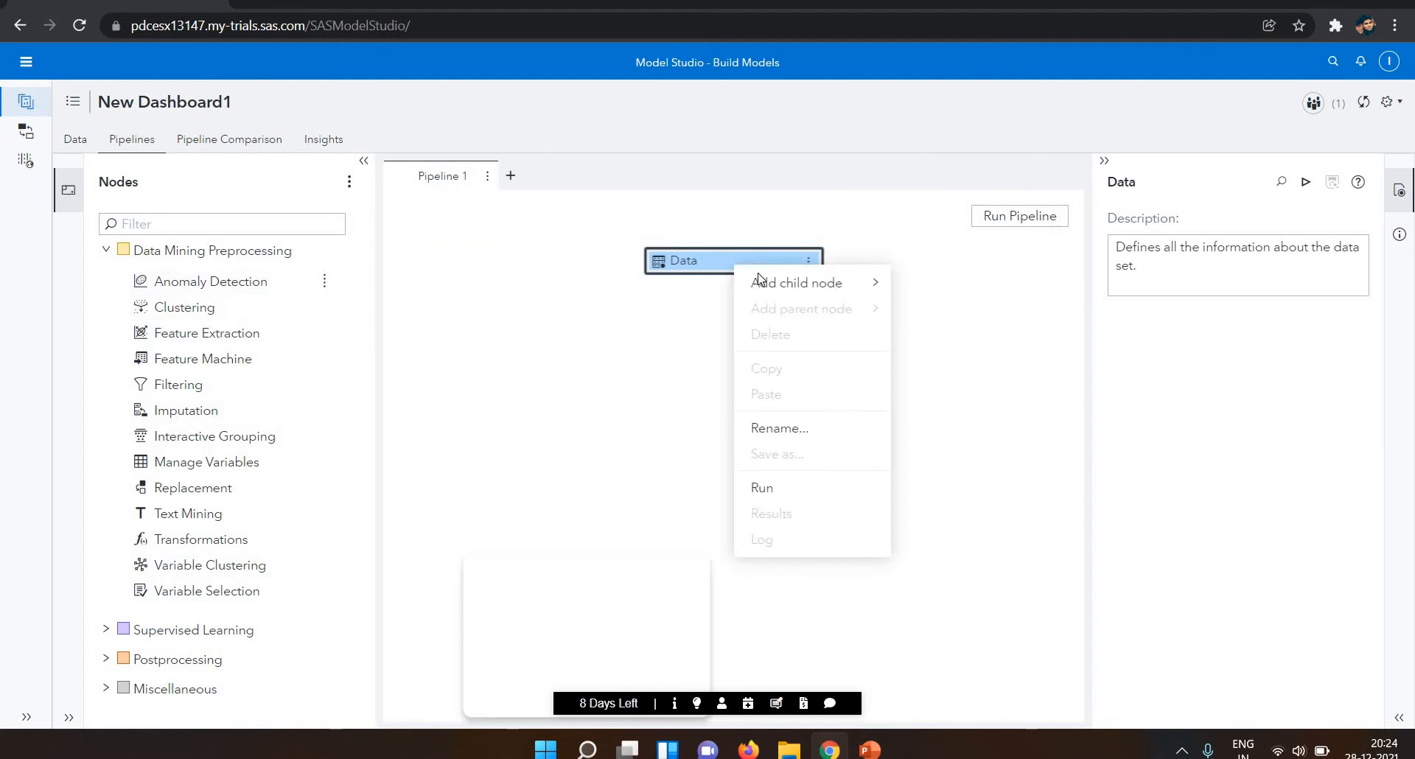
{"action": "mouse_move", "coordinate": [759, 282]}
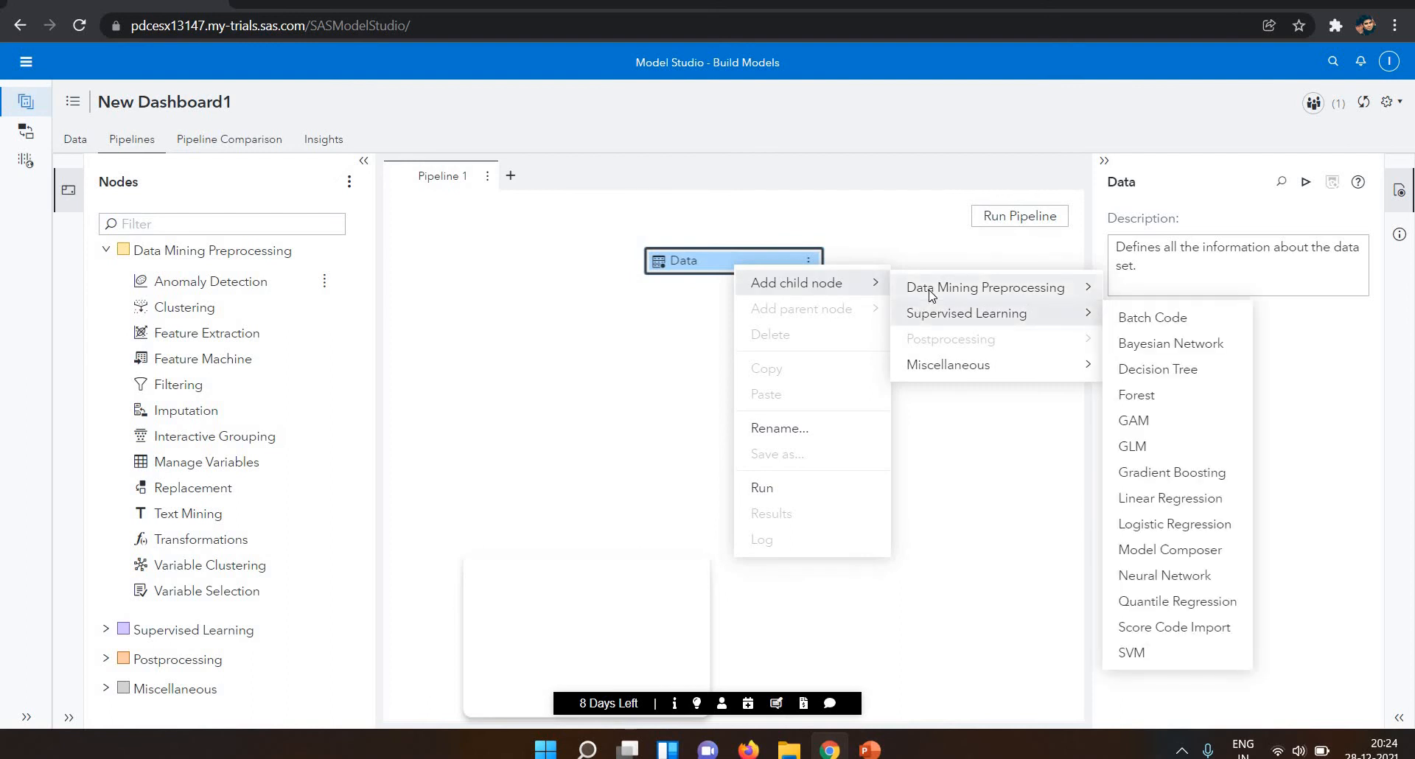
{"action": "mouse_move", "coordinate": [930, 288]}
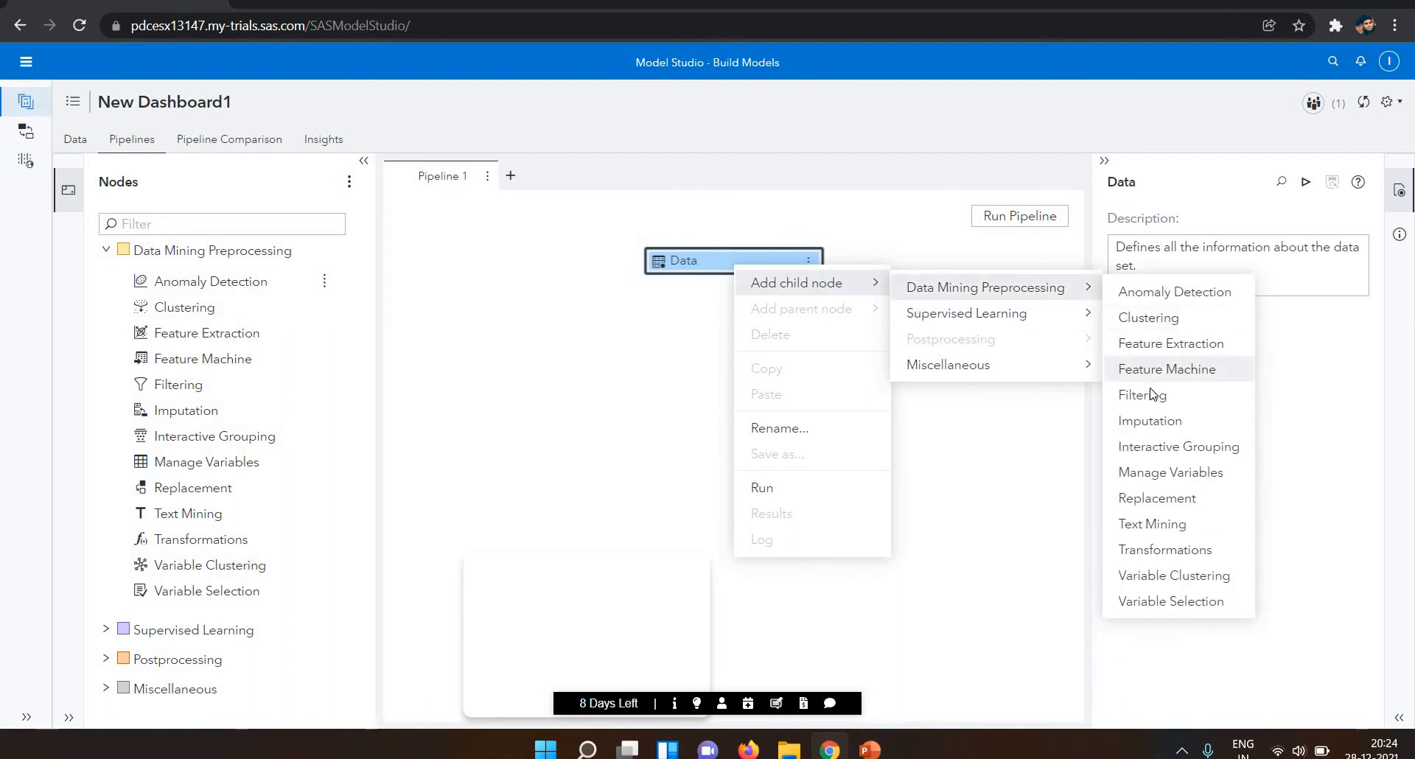
{"action": "left_click", "coordinate": [1147, 435]}
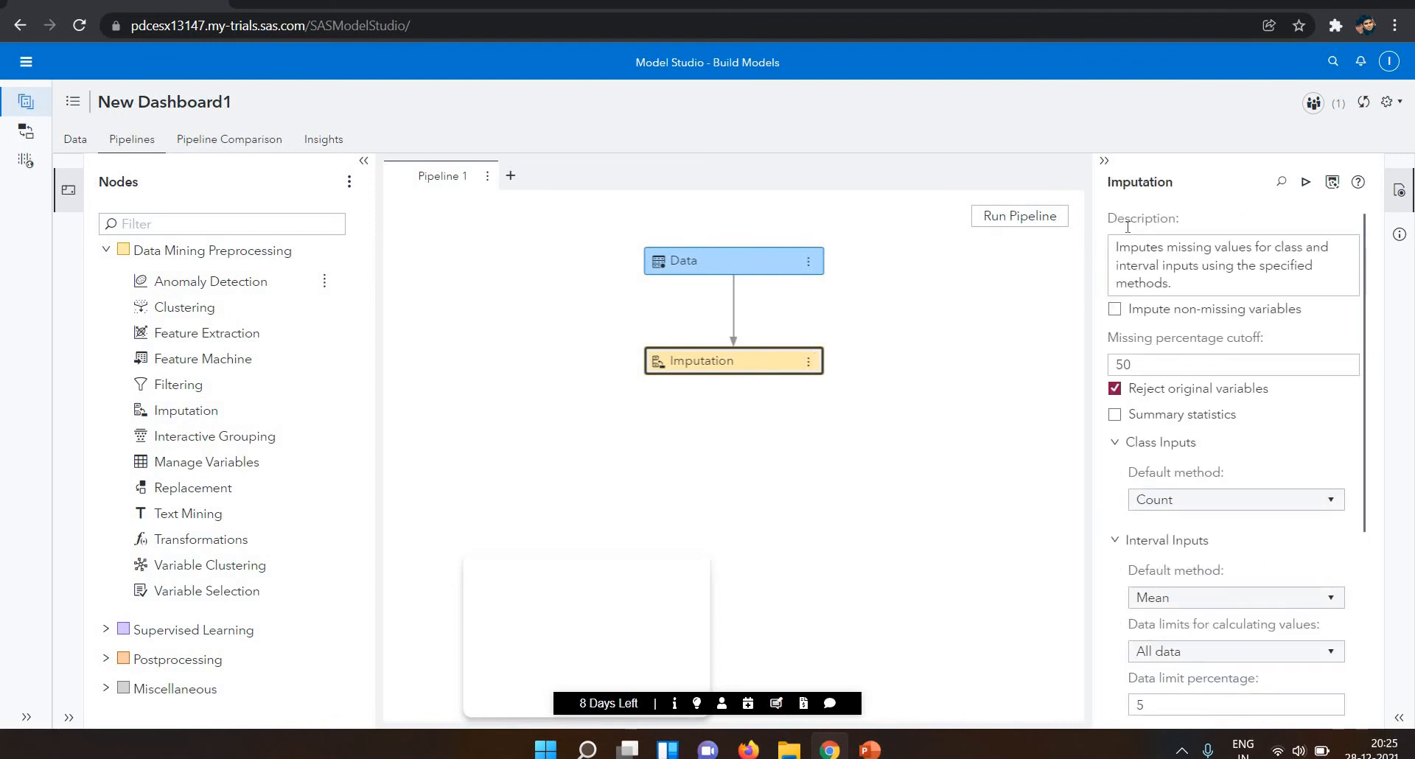
{"action": "left_click", "coordinate": [1172, 253]}
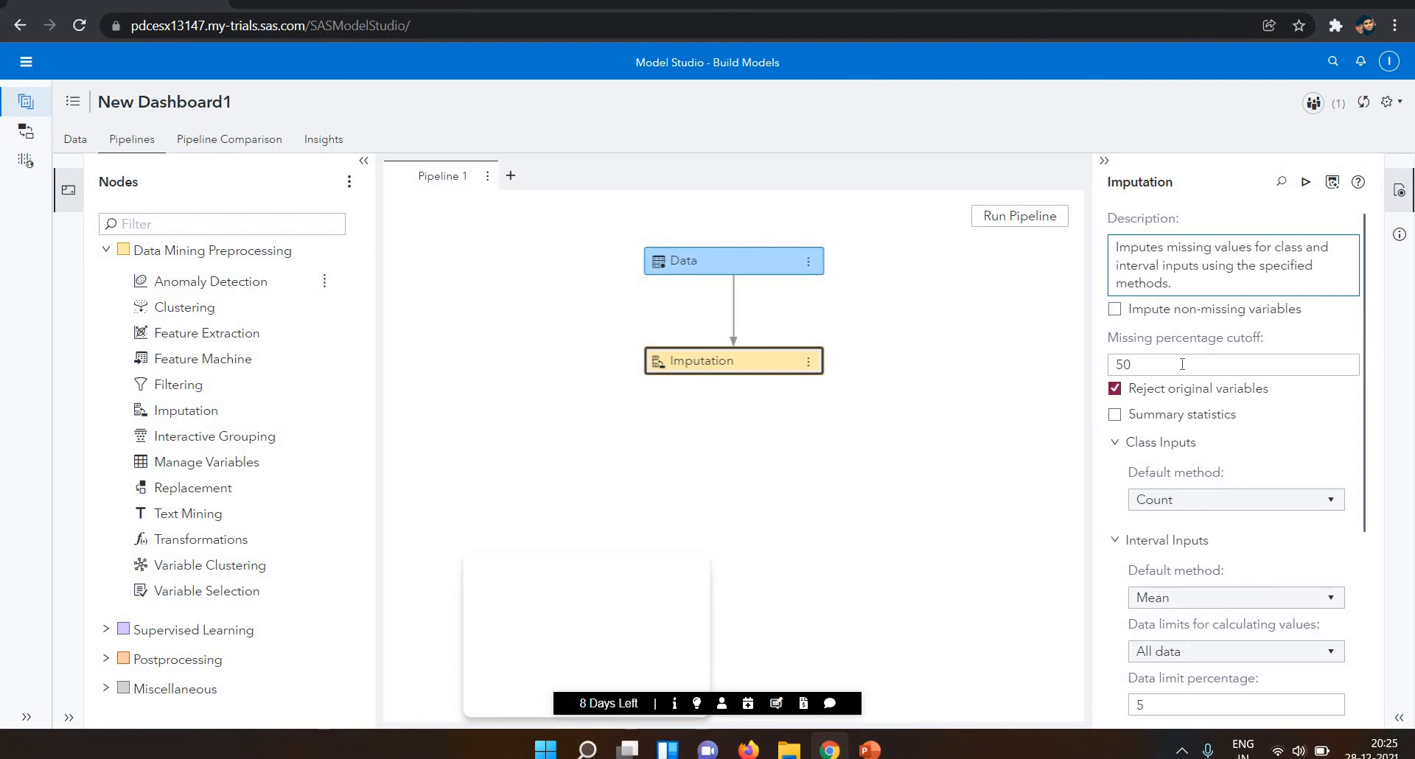
{"action": "double_click", "coordinate": [1182, 365]}
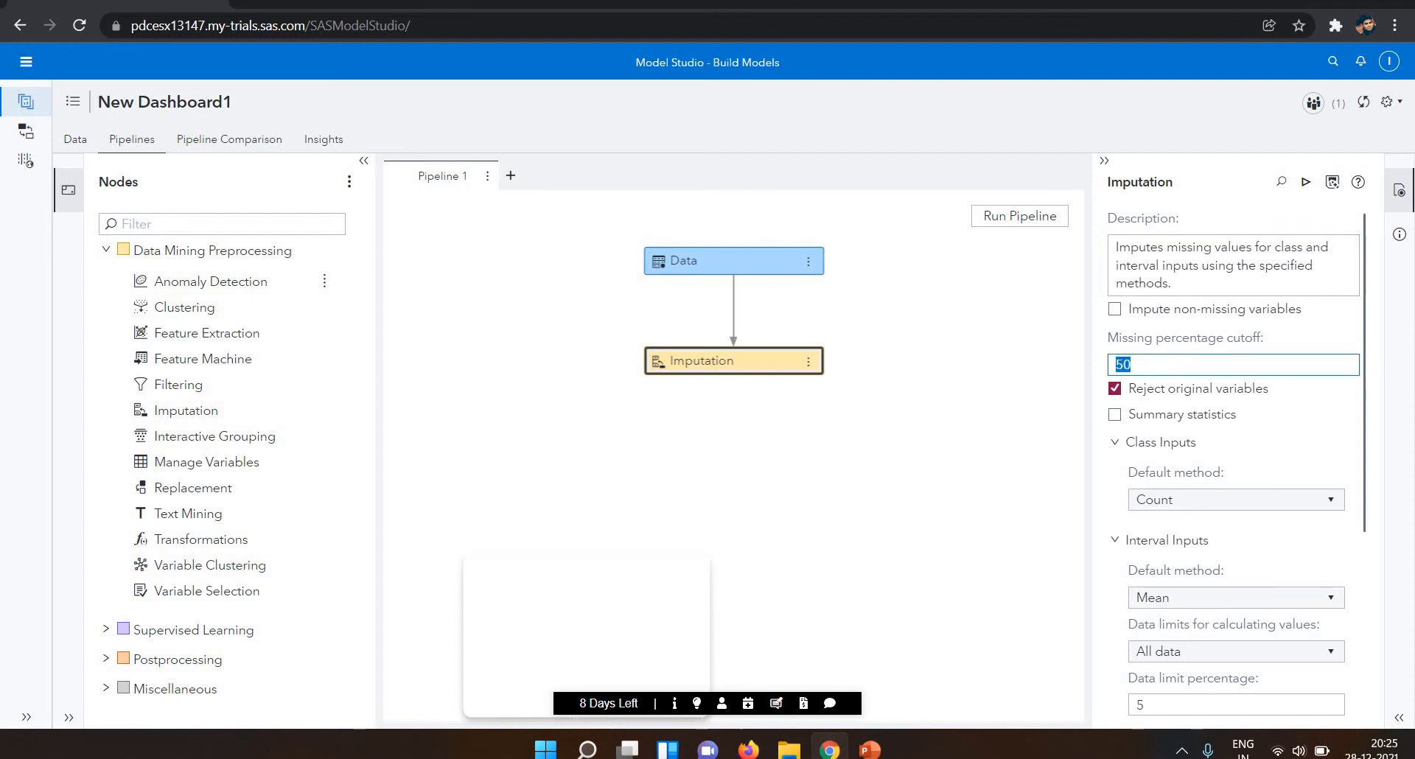
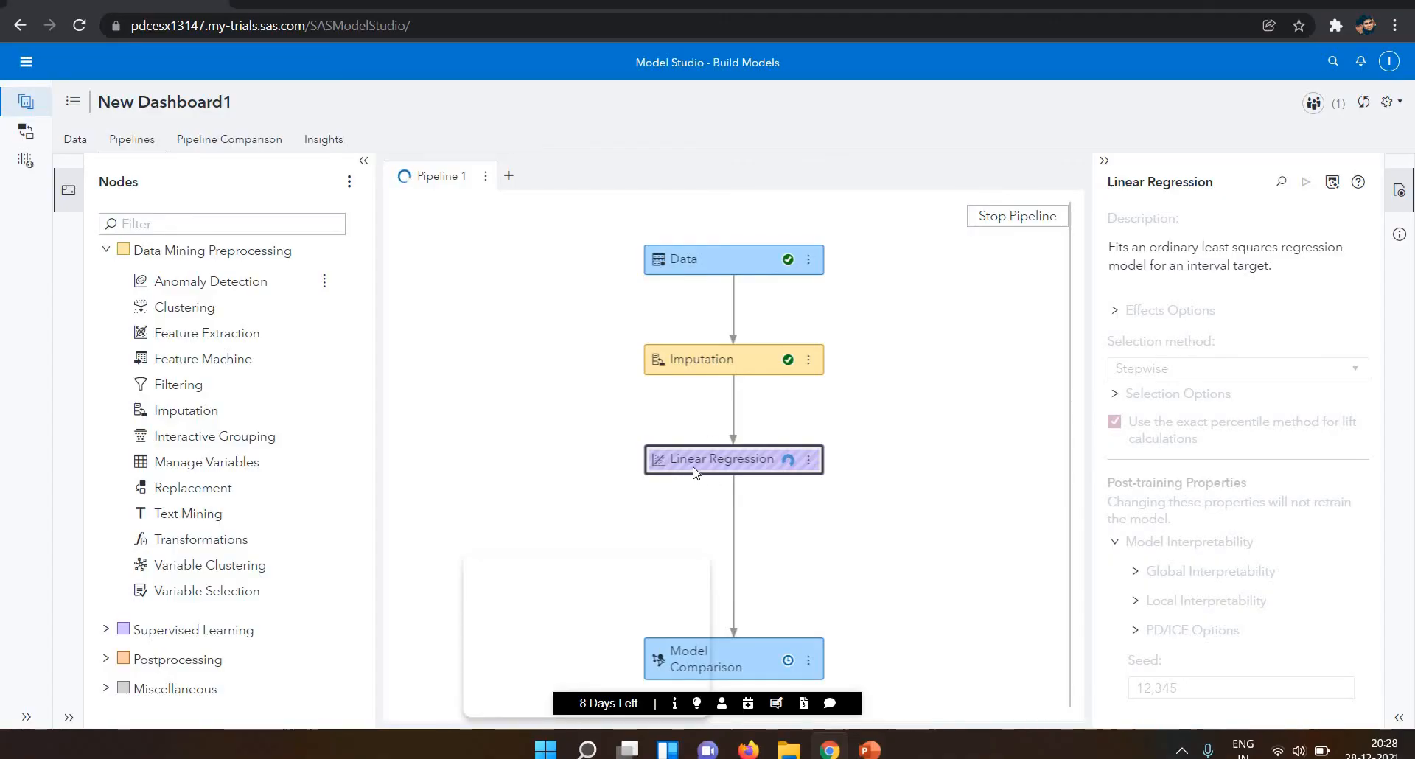
- Check the running Linear Regression node, view the color blocks slide in the PowerPoint slide show, and return to Model Studio
{"action": "mouse_move", "coordinate": [734, 471]}
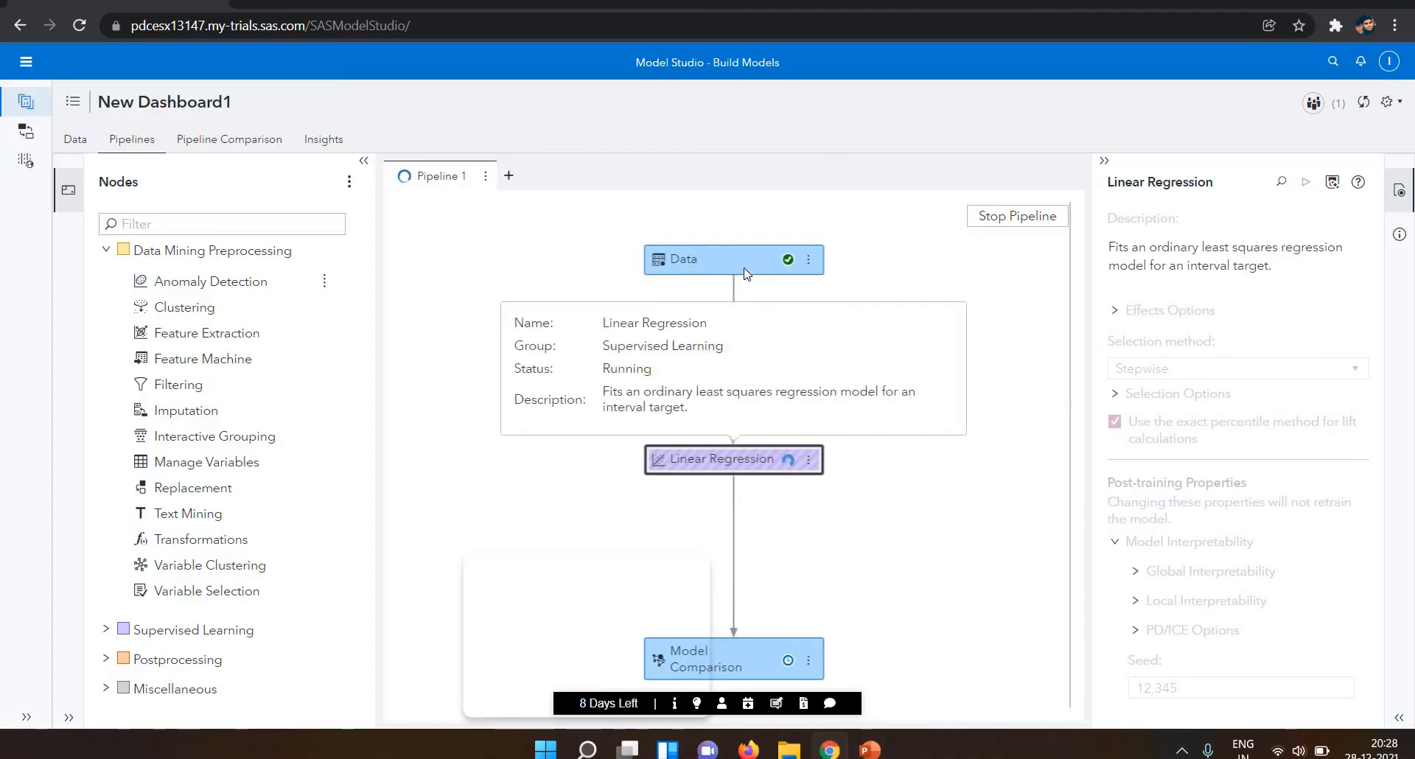
{"action": "left_click", "coordinate": [869, 748]}
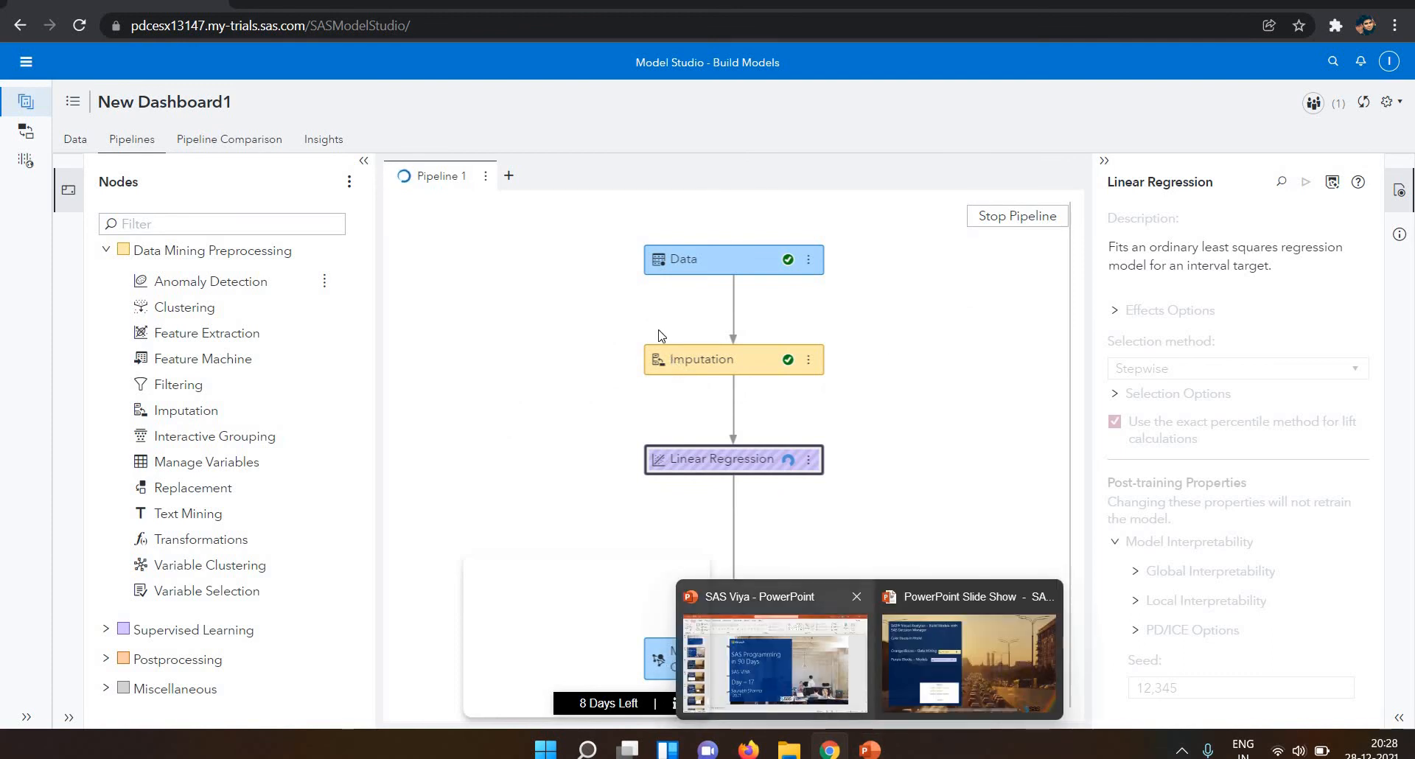
{"action": "left_click", "coordinate": [839, 370]}
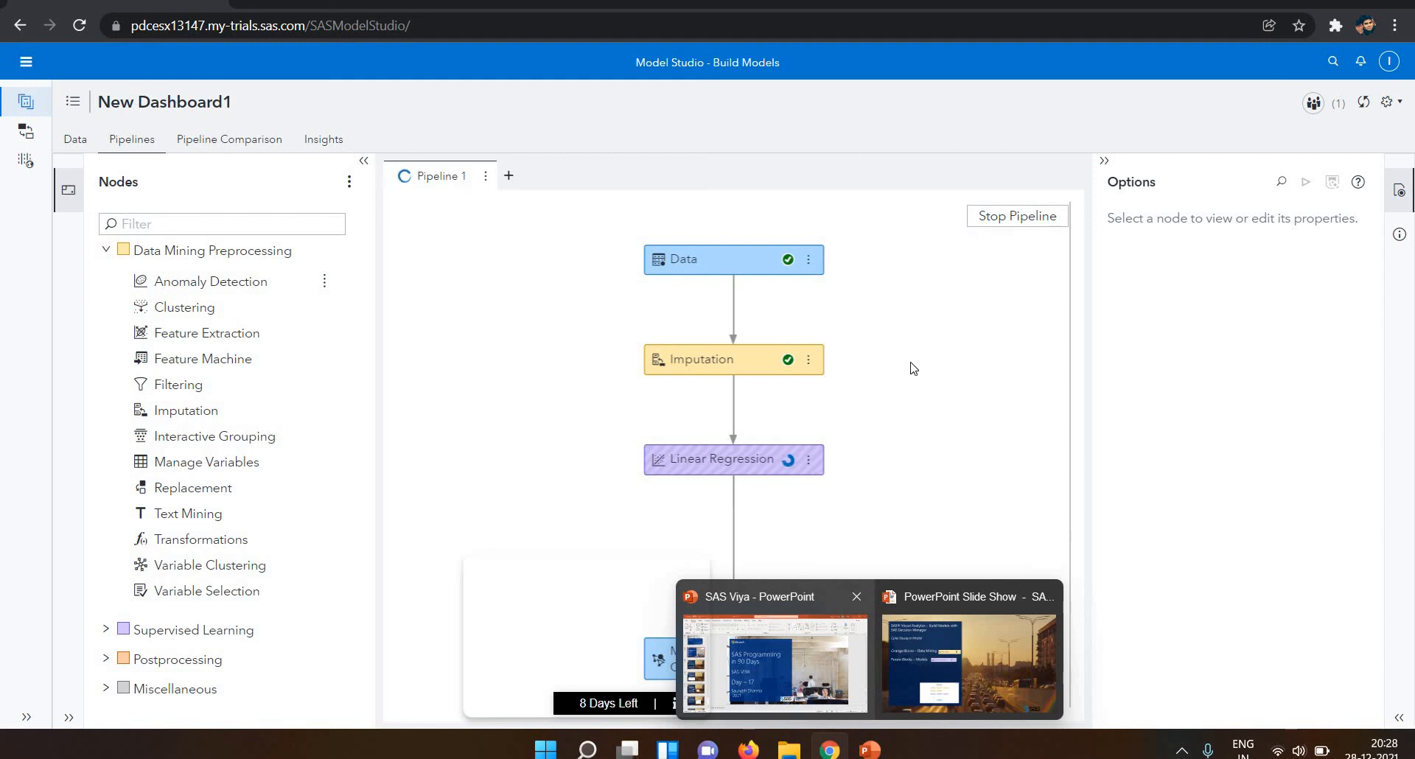
{"action": "left_click", "coordinate": [959, 663]}
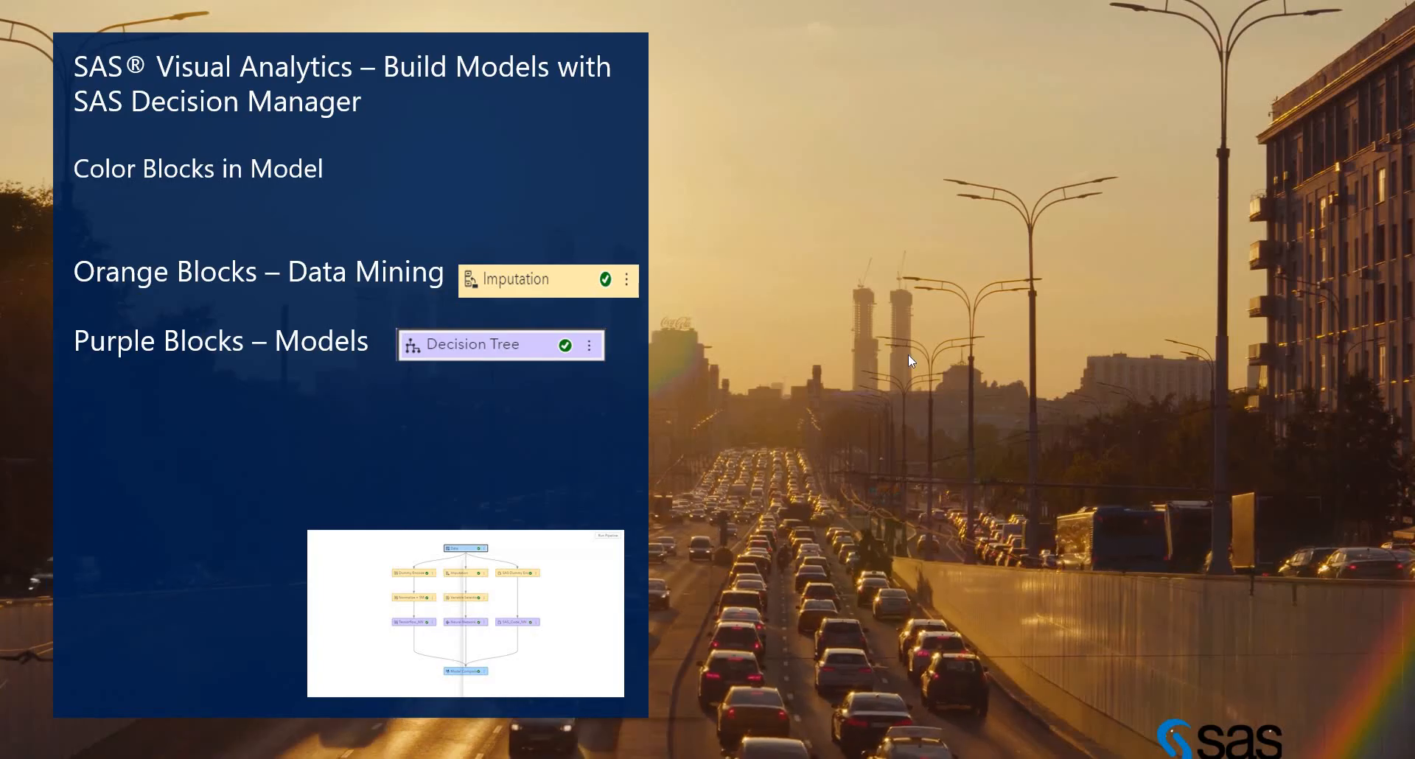
{"action": "key", "text": "alt+Tab"}
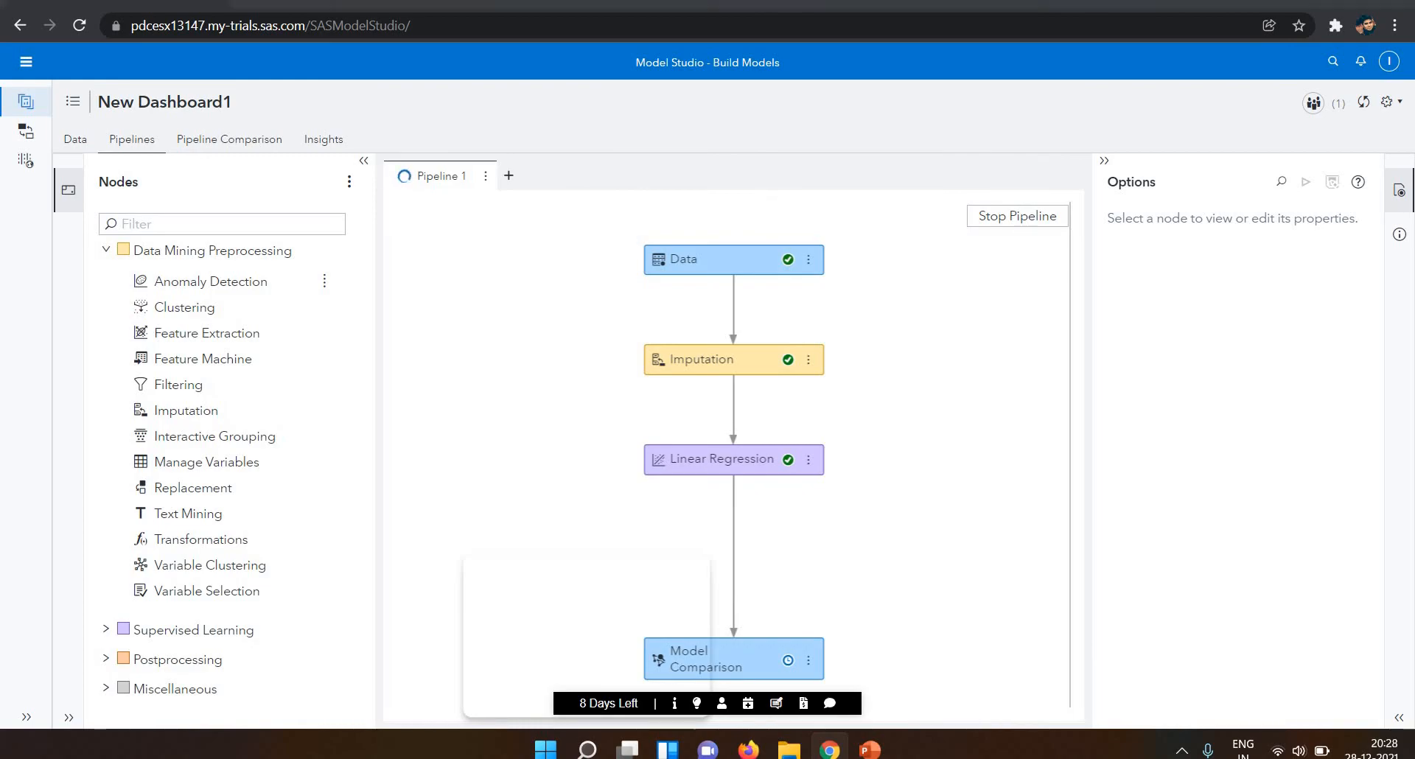
- Return to the finished pipeline in Model Studio and open the pipeline comparison to examine the Linear Regression results
{"action": "key", "text": "alt+Tab"}
{"action": "key", "text": "alt+Tab"}
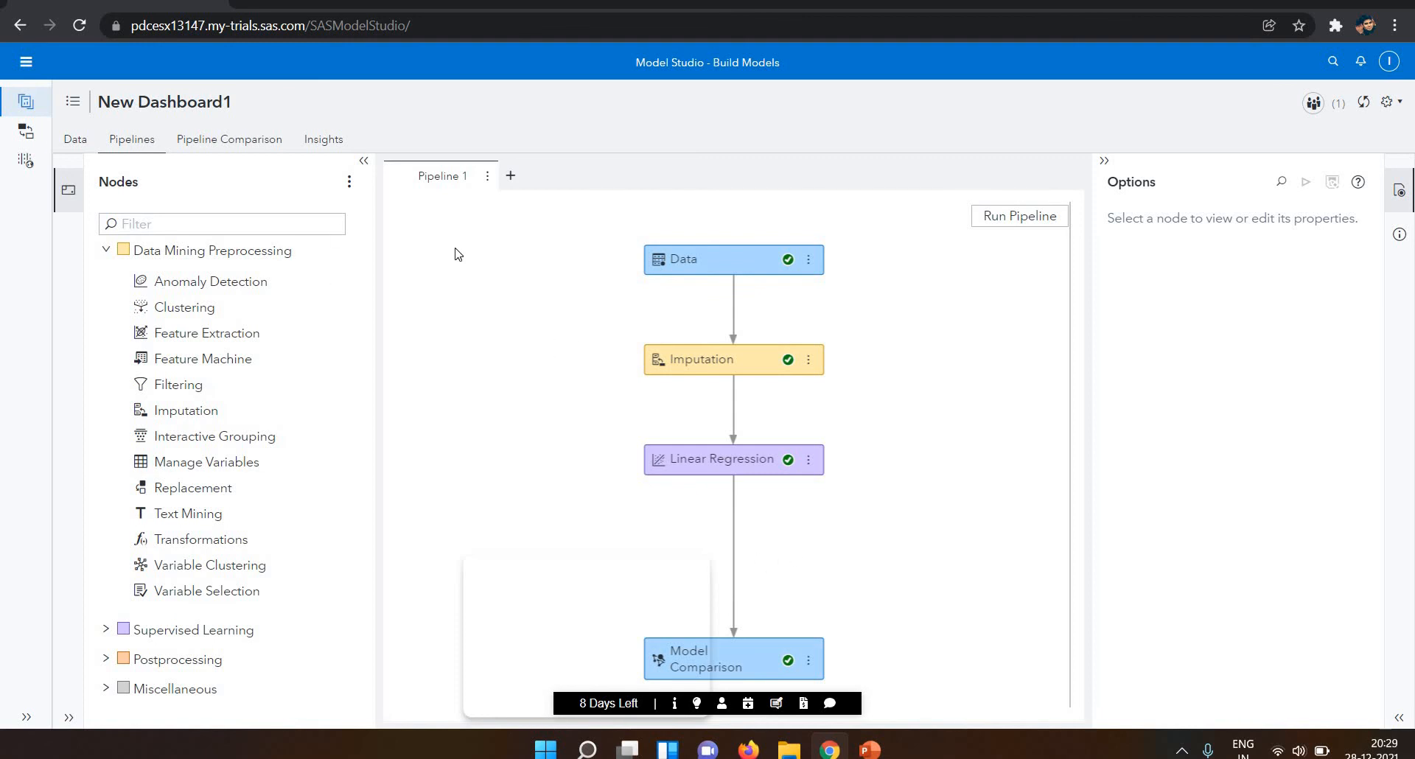
{"action": "left_click", "coordinate": [226, 149]}
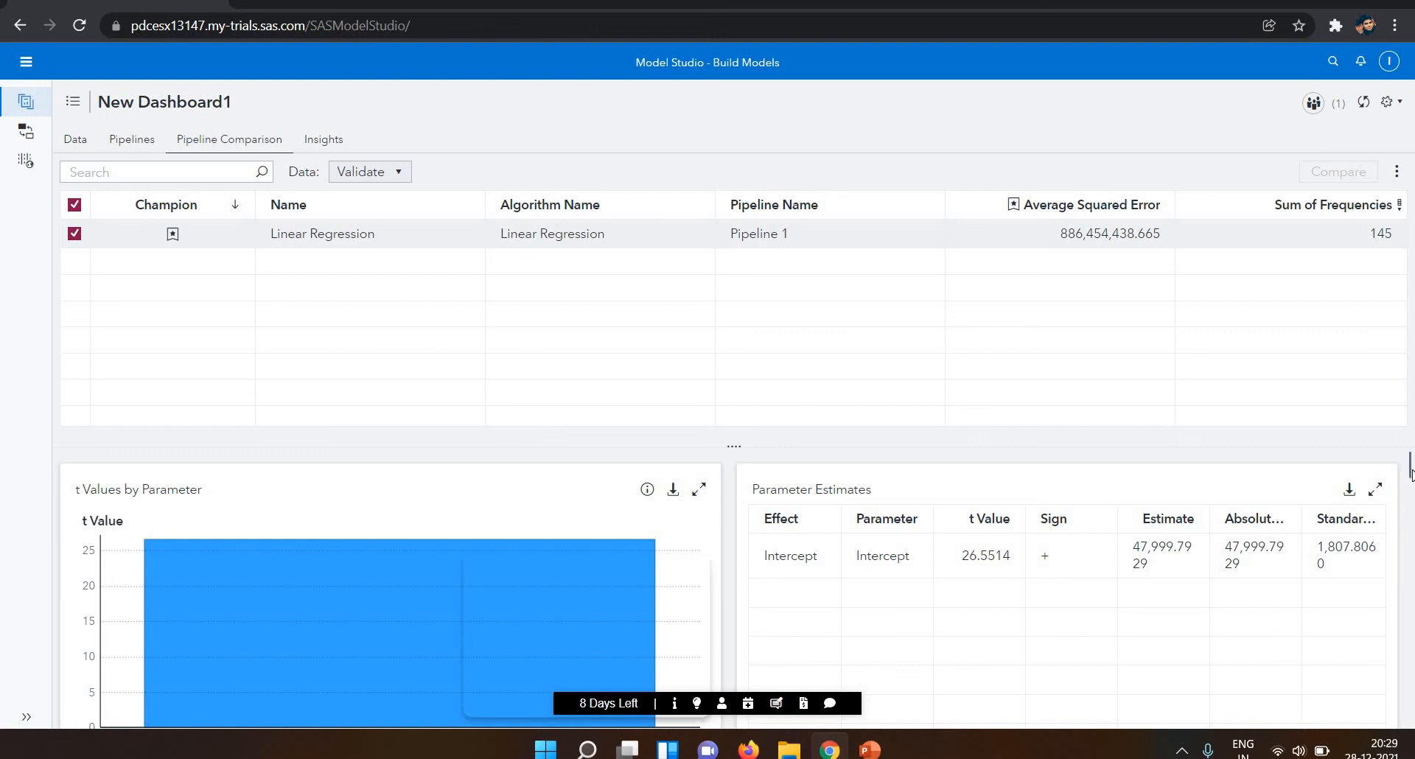
- Examine the Linear Regression model's selection summary, regression fit statistics and fit statistics by data role in the pipeline comparison
{"action": "scroll", "coordinate": [1411, 505], "scroll_direction": "down", "scroll_amount": 3}
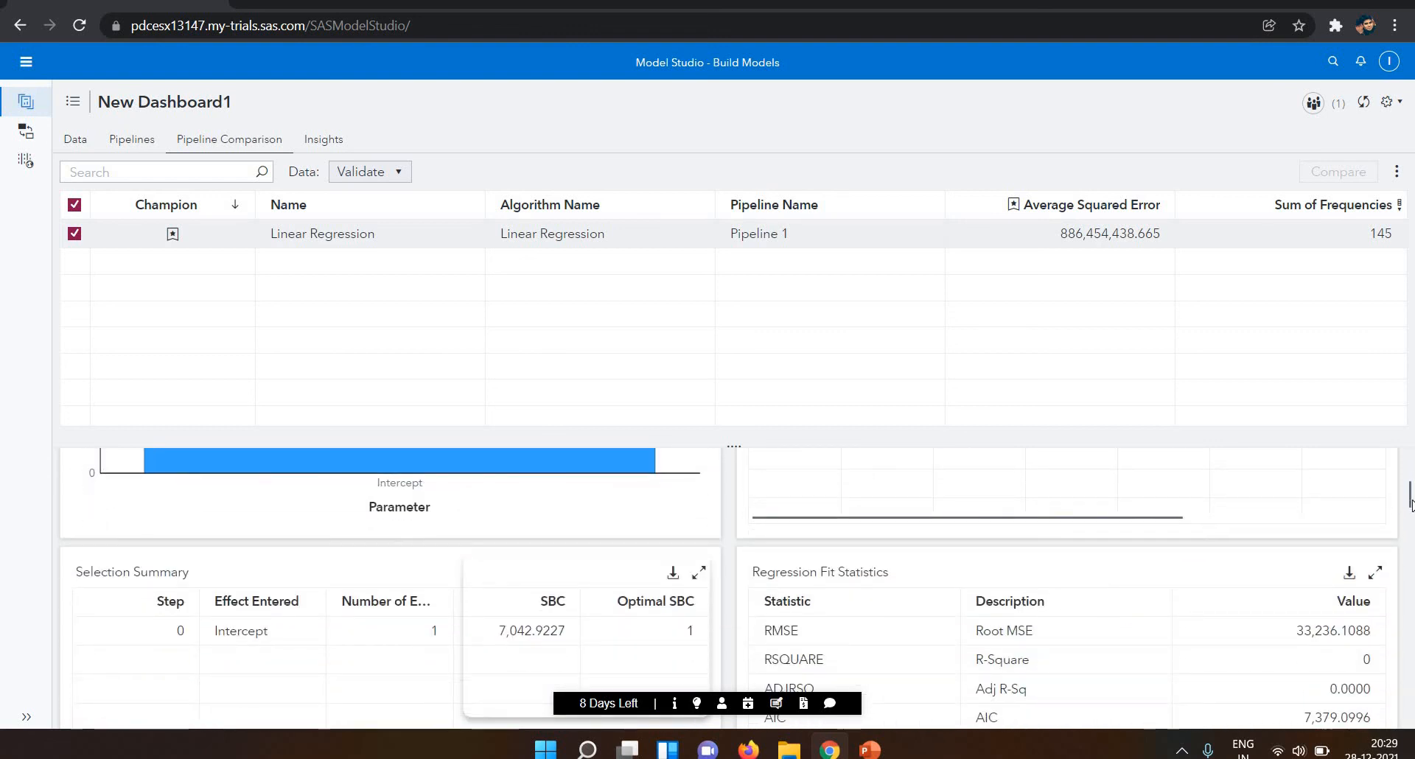
{"action": "left_click_drag", "start_coordinate": [1414, 513], "coordinate": [1411, 679]}
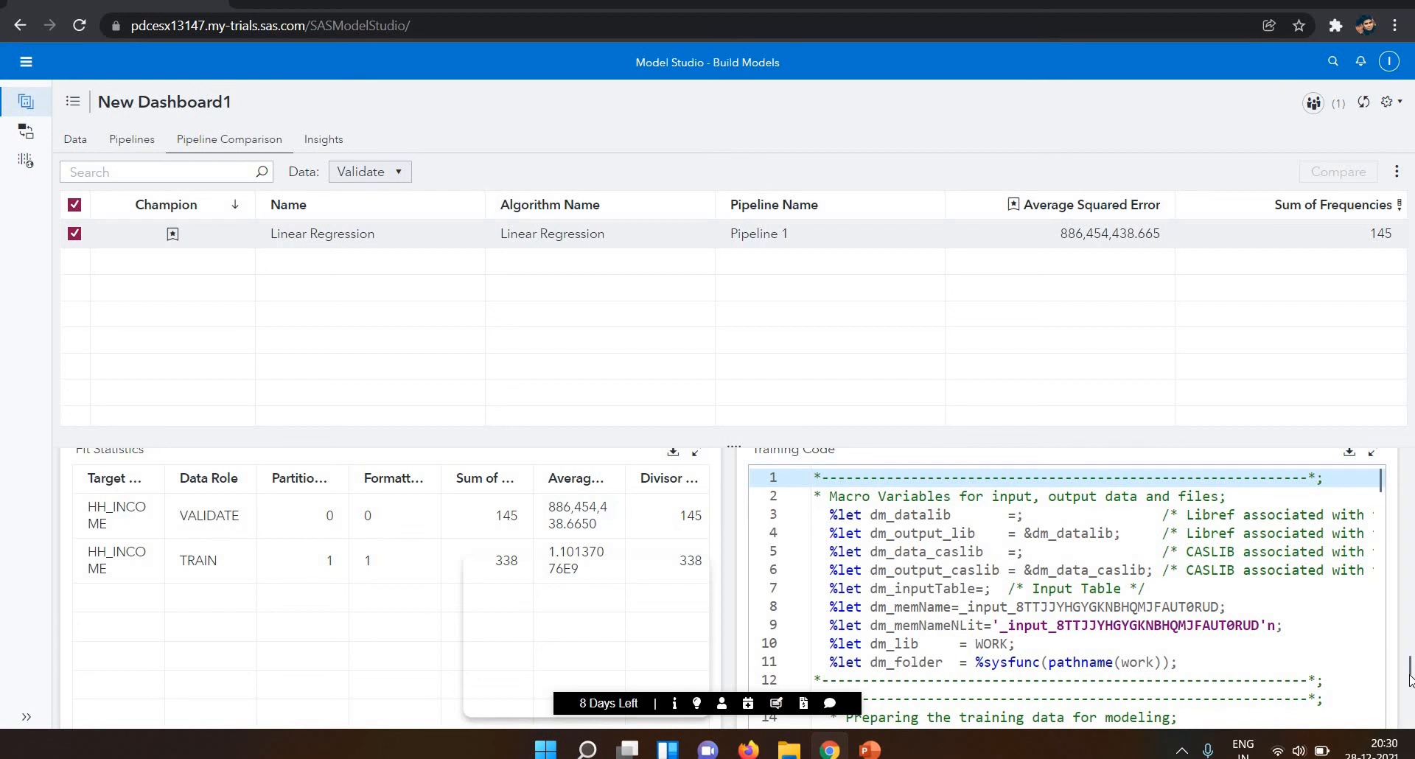
{"action": "left_click_drag", "start_coordinate": [1410, 683], "coordinate": [1410, 681]}
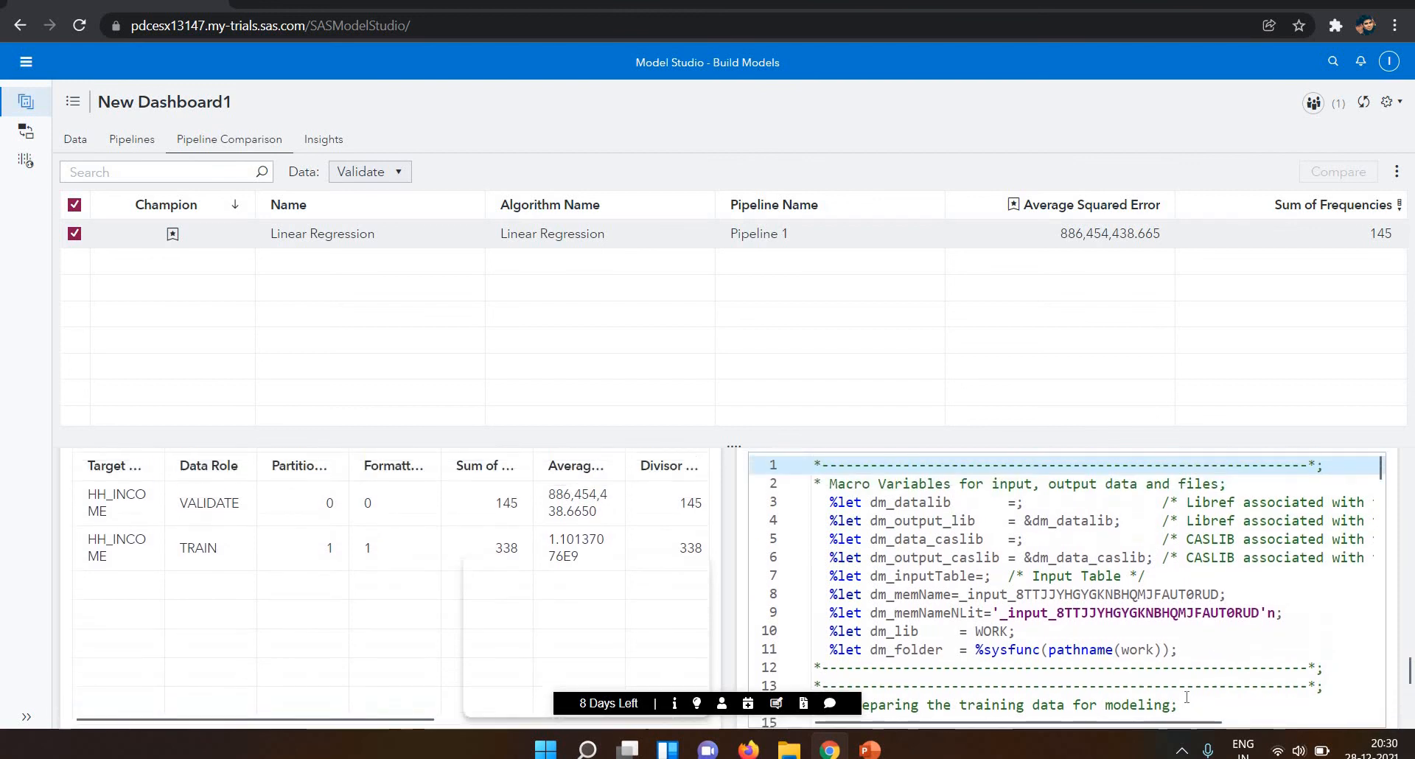
- Read through the Linear Regression training code to its end and review the REGSELECT procedure output down to the model dimensions
{"action": "left_click", "coordinate": [1125, 613]}
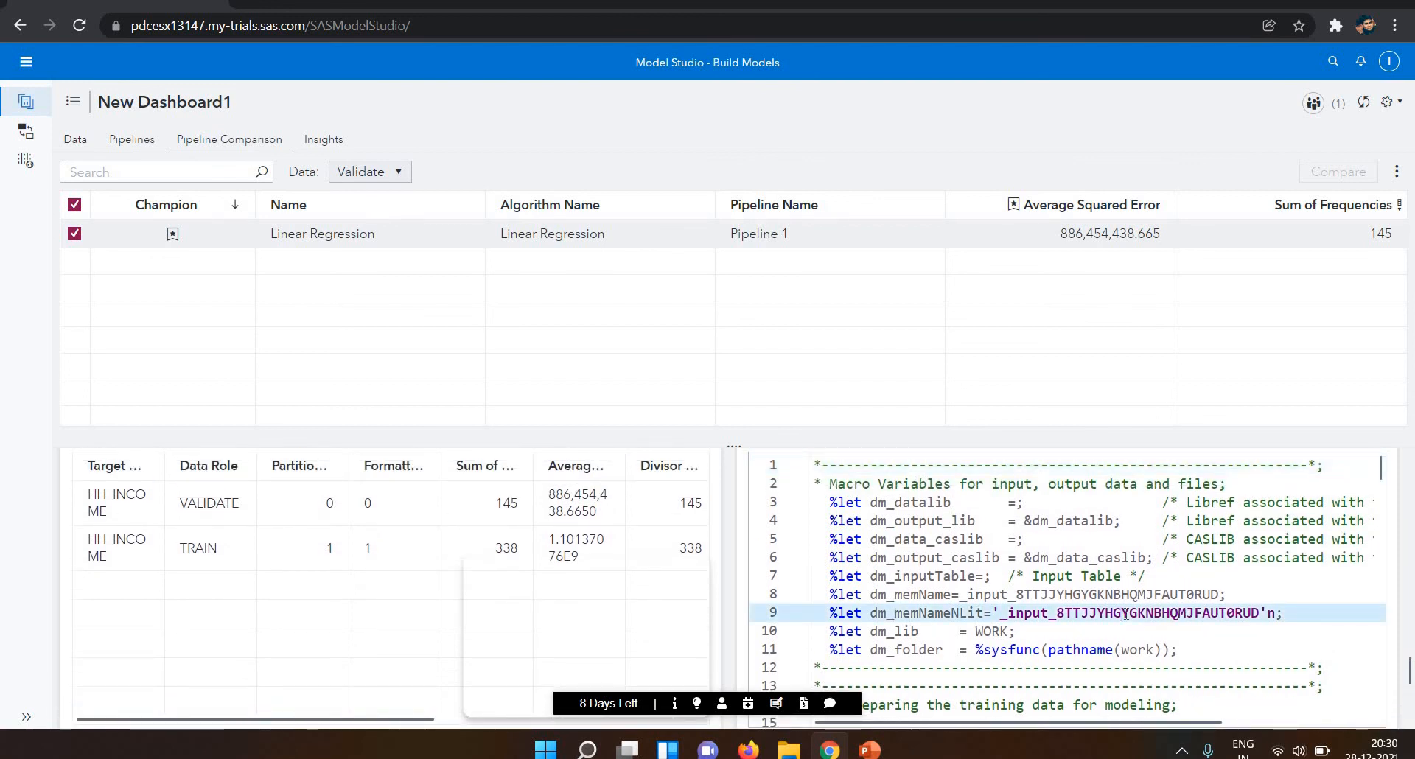
{"action": "key", "text": "Down"}
{"action": "key", "text": "Down"}
{"action": "key", "text": "Down"}
{"action": "key", "text": "Down"}
{"action": "key", "text": "Down"}
{"action": "key", "text": "Down"}
{"action": "key", "text": "Down"}
{"action": "key", "text": "Down"}
{"action": "key", "text": "Down"}
{"action": "key", "text": "Down"}
{"action": "key", "text": "Down"}
{"action": "key", "text": "Down"}
{"action": "key", "text": "Down"}
{"action": "key", "text": "Down"}
{"action": "key", "text": "Down"}
{"action": "key", "text": "Down"}
{"action": "key", "text": "Down"}
{"action": "key", "text": "Down"}
{"action": "key", "text": "Down"}
{"action": "key", "text": "Down"}
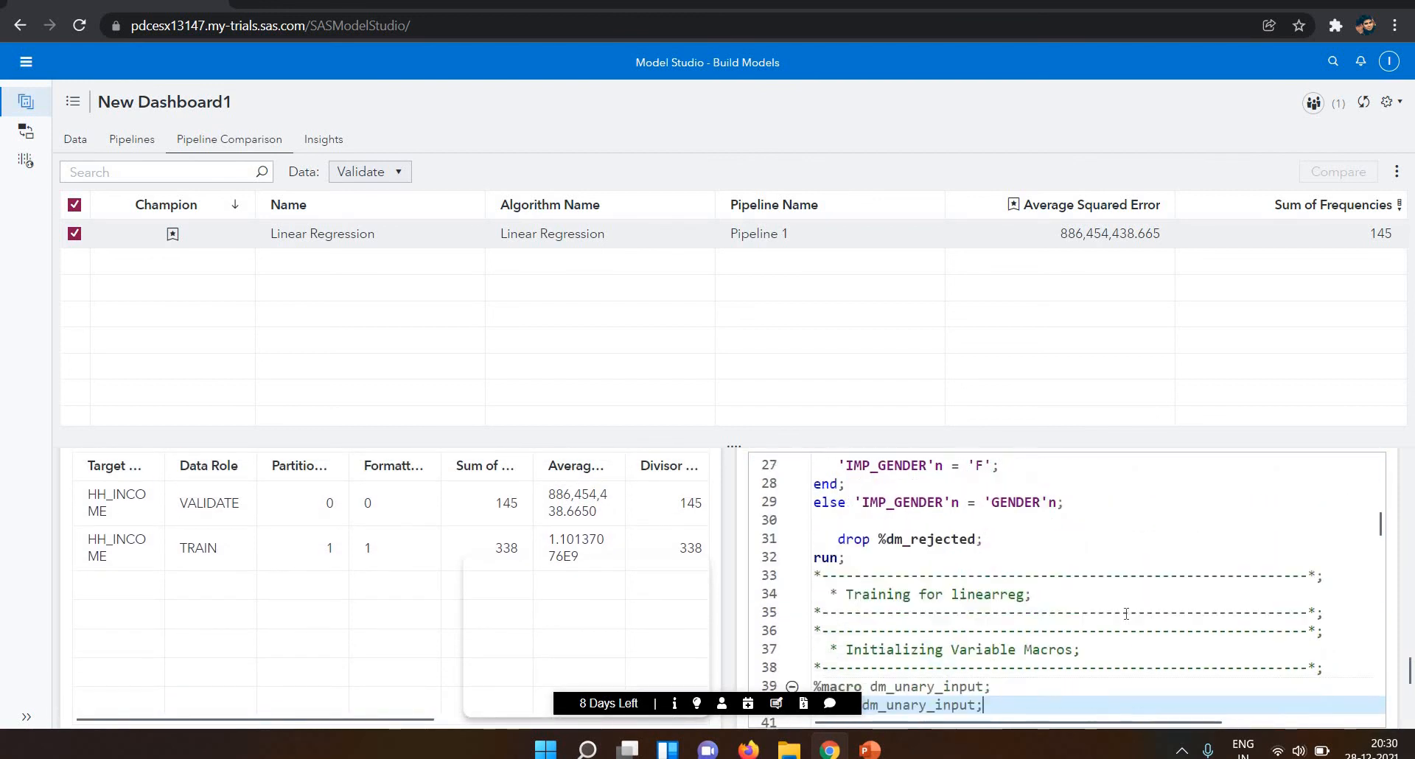
{"action": "key", "text": "Down"}
{"action": "key", "text": "Down"}
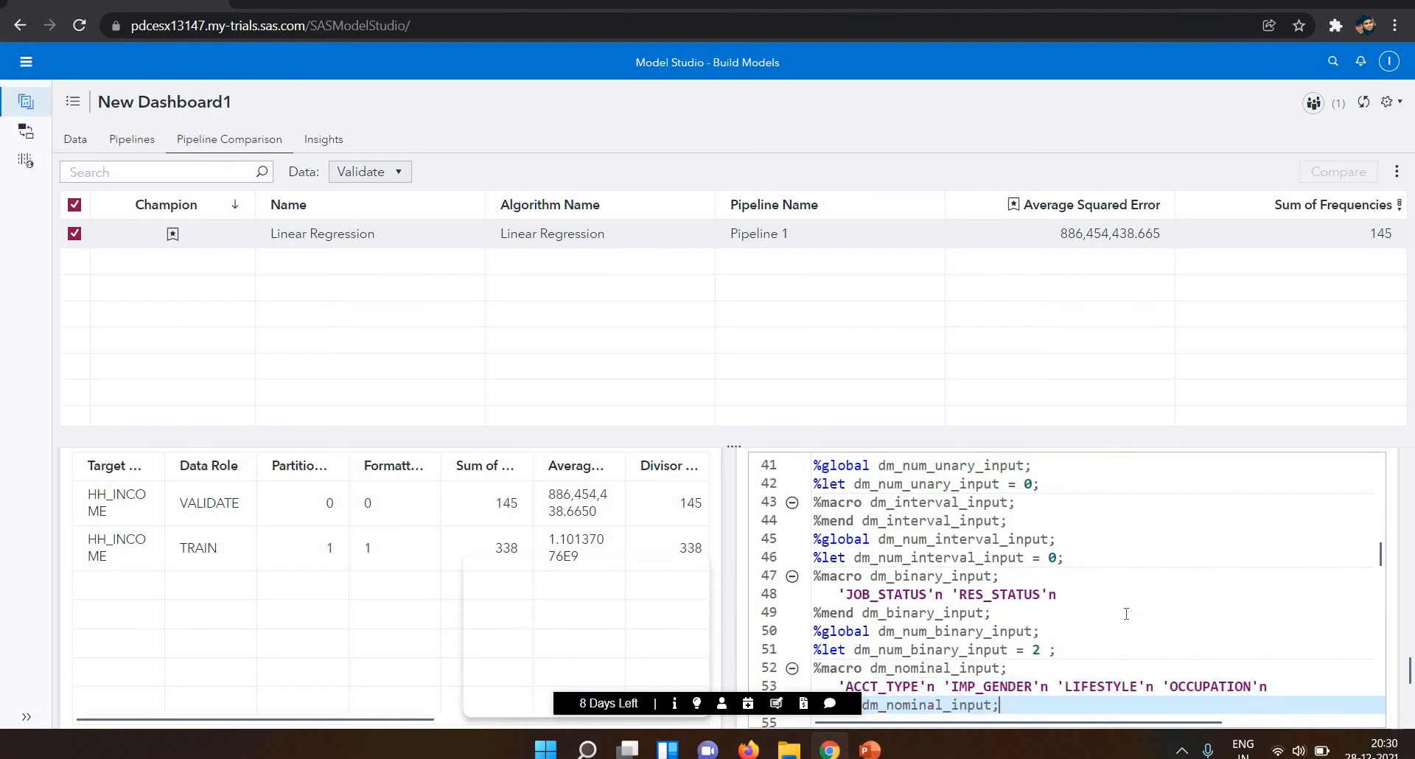
{"action": "key", "text": "Down"}
{"action": "key", "text": "Down"}
{"action": "key", "text": "Down"}
{"action": "key", "text": "Down"}
{"action": "key", "text": "Down"}
{"action": "key", "text": "Down"}
{"action": "key", "text": "Down"}
{"action": "key", "text": "Down"}
{"action": "key", "text": "Down"}
{"action": "key", "text": "Down"}
{"action": "key", "text": "Down"}
{"action": "key", "text": "Down"}
{"action": "key", "text": "Down"}
{"action": "key", "text": "Down"}
{"action": "key", "text": "Down"}
{"action": "key", "text": "Down"}
{"action": "key", "text": "Down"}
{"action": "key", "text": "Down"}
{"action": "key", "text": "Down"}
{"action": "key", "text": "Down"}
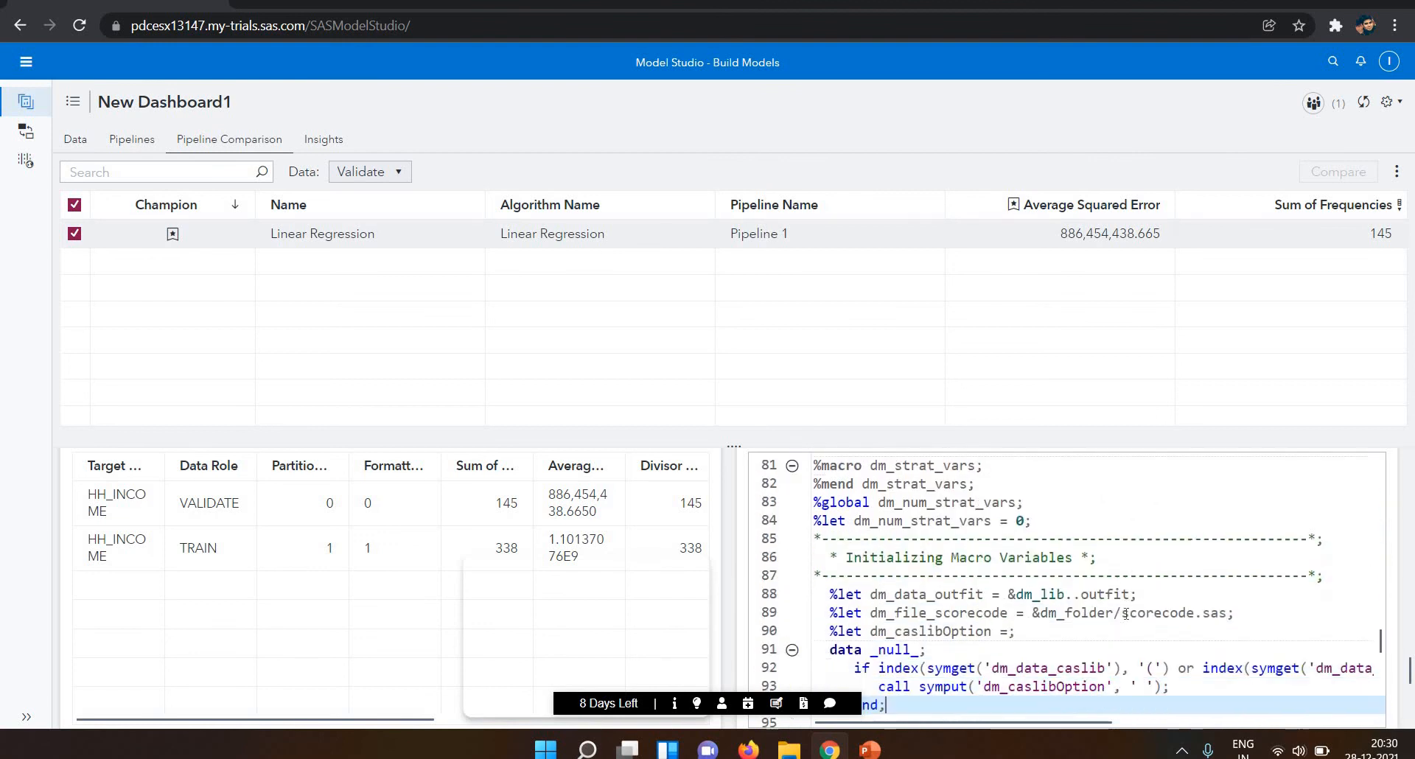
{"action": "key", "text": "Down"}
{"action": "key", "text": "Down"}
{"action": "key", "text": "Down"}
{"action": "key", "text": "Down"}
{"action": "key", "text": "Down"}
{"action": "key", "text": "Down"}
{"action": "key", "text": "Down"}
{"action": "key", "text": "Down"}
{"action": "key", "text": "Down"}
{"action": "key", "text": "Down"}
{"action": "key", "text": "Down"}
{"action": "key", "text": "Down"}
{"action": "key", "text": "Down"}
{"action": "key", "text": "Down"}
{"action": "key", "text": "Down"}
{"action": "key", "text": "Down"}
{"action": "key", "text": "Down"}
{"action": "key", "text": "Down"}
{"action": "key", "text": "Down"}
{"action": "key", "text": "Down"}
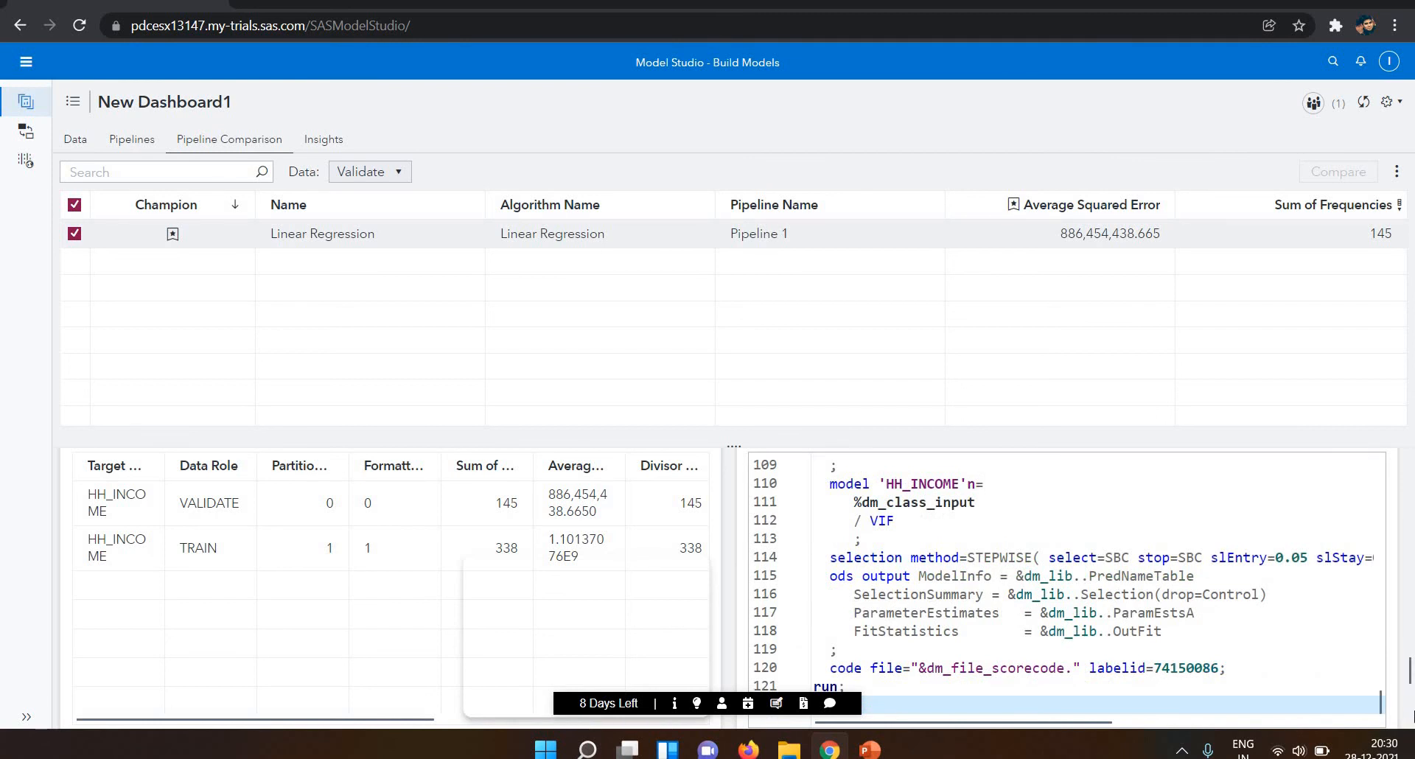
{"action": "scroll", "coordinate": [1414, 712], "scroll_direction": "down", "scroll_amount": 5}
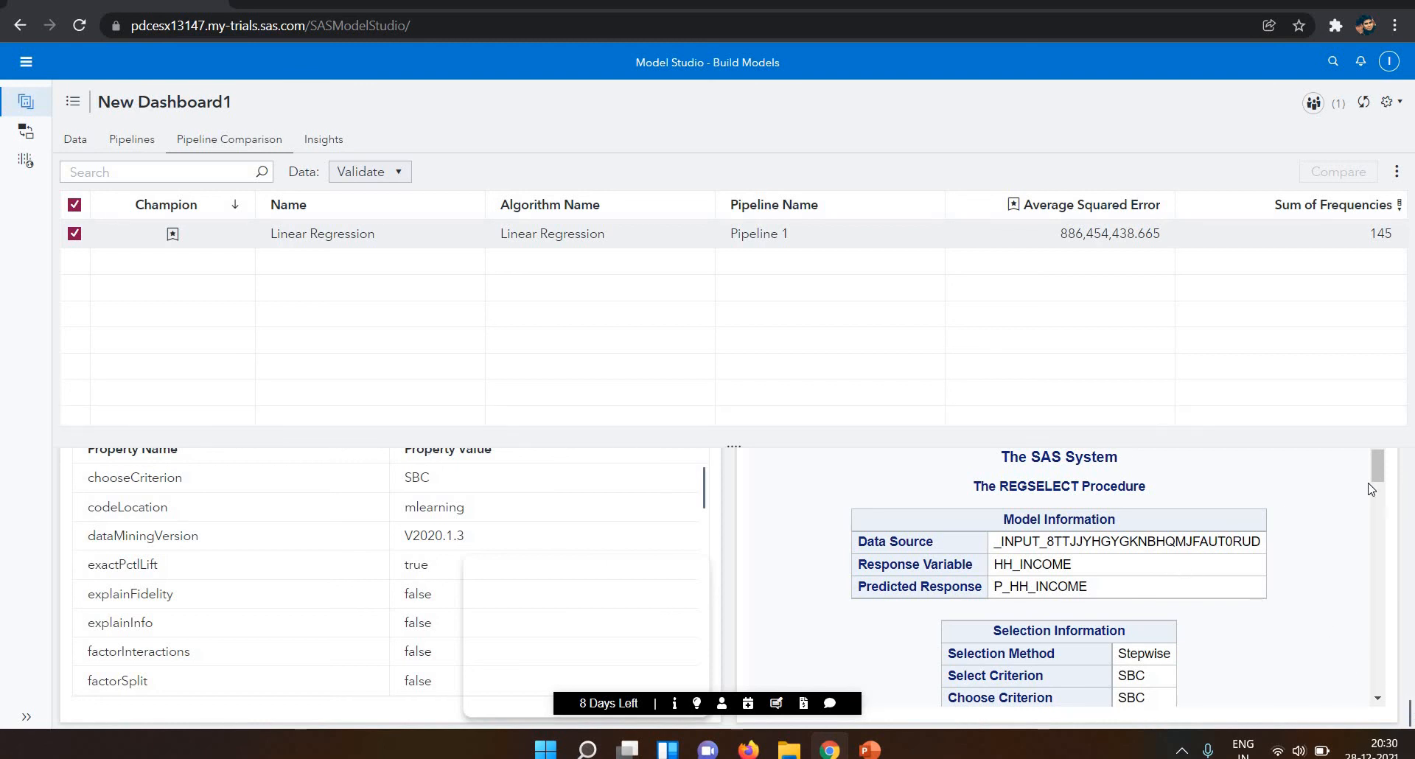
{"action": "left_click_drag", "start_coordinate": [1376, 470], "coordinate": [1369, 529]}
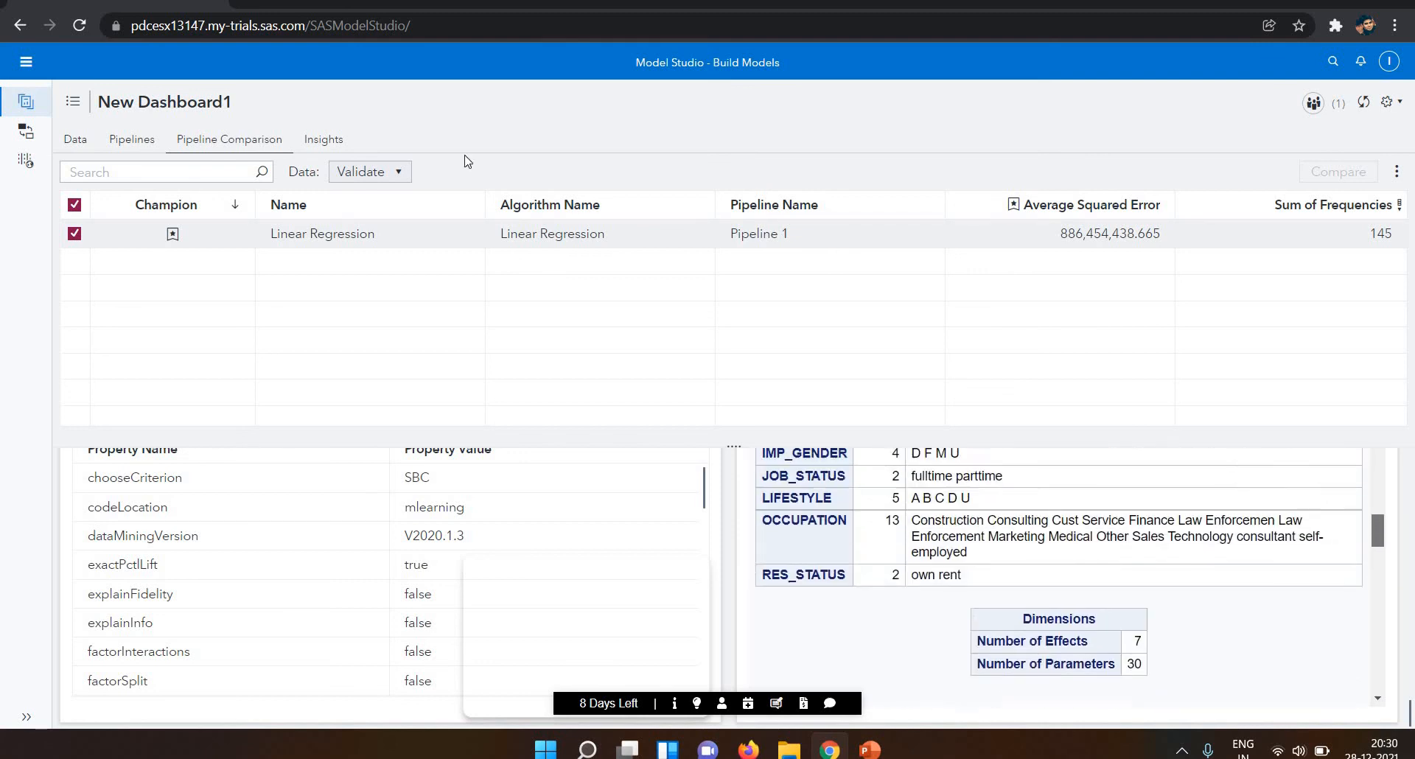
- Open the project's Insights report and read the project summary, including the champion model, target and overall average
{"action": "left_click", "coordinate": [317, 148]}
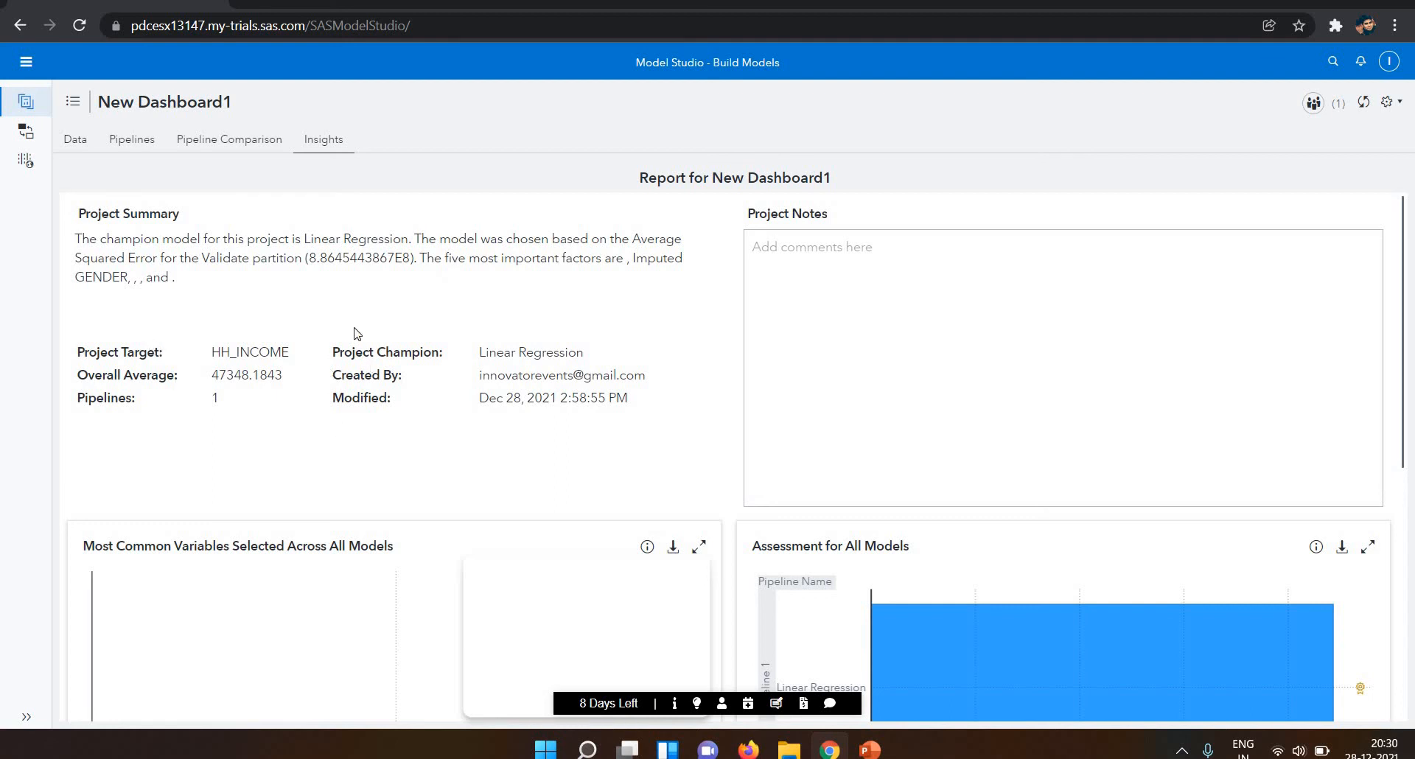
{"action": "double_click", "coordinate": [240, 377]}
{"action": "triple_click", "coordinate": [412, 238]}
{"action": "left_click", "coordinate": [575, 244]}
{"action": "left_click_drag", "start_coordinate": [1404, 286], "coordinate": [1343, 159]}
- Check the project's data variable list and return to the Pipeline 1 diagram
{"action": "left_click", "coordinate": [77, 144]}
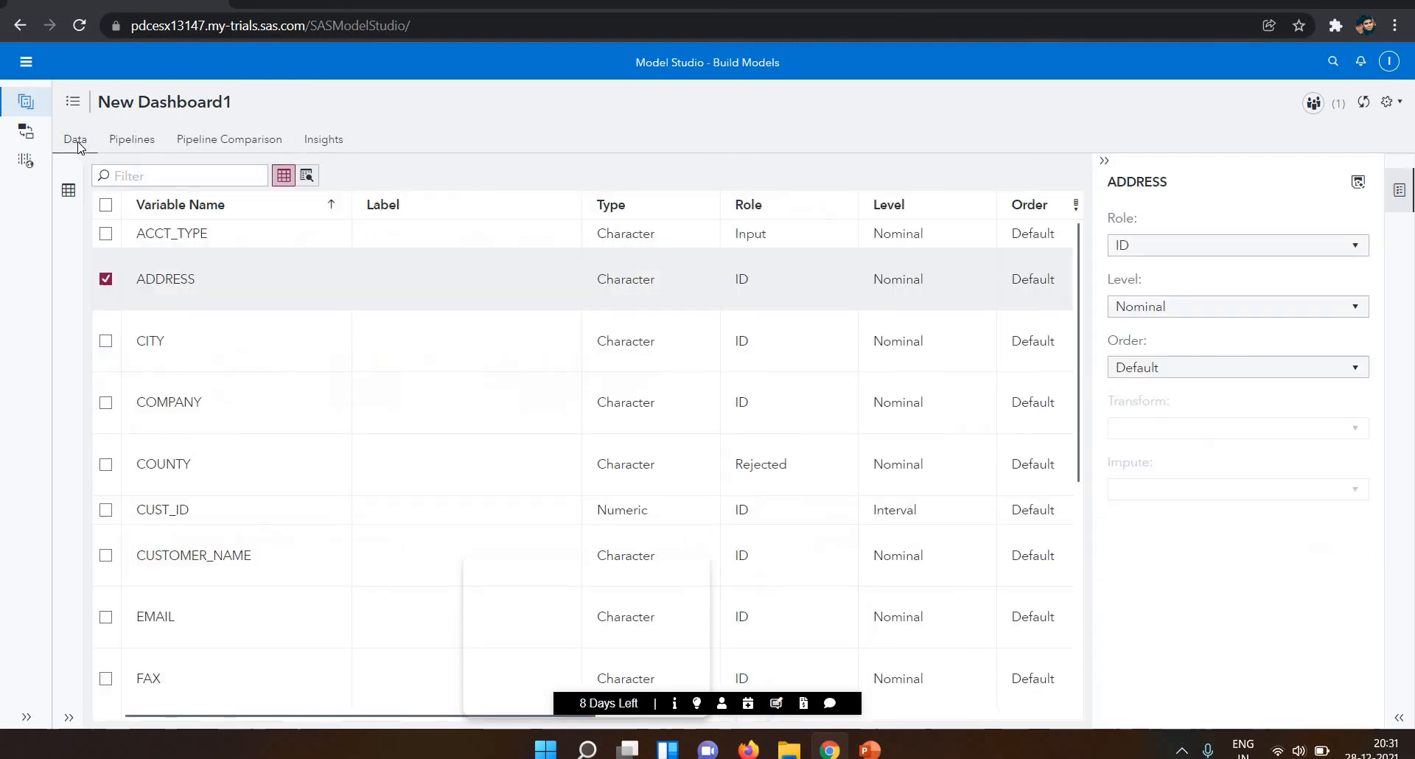
{"action": "left_click", "coordinate": [139, 147]}
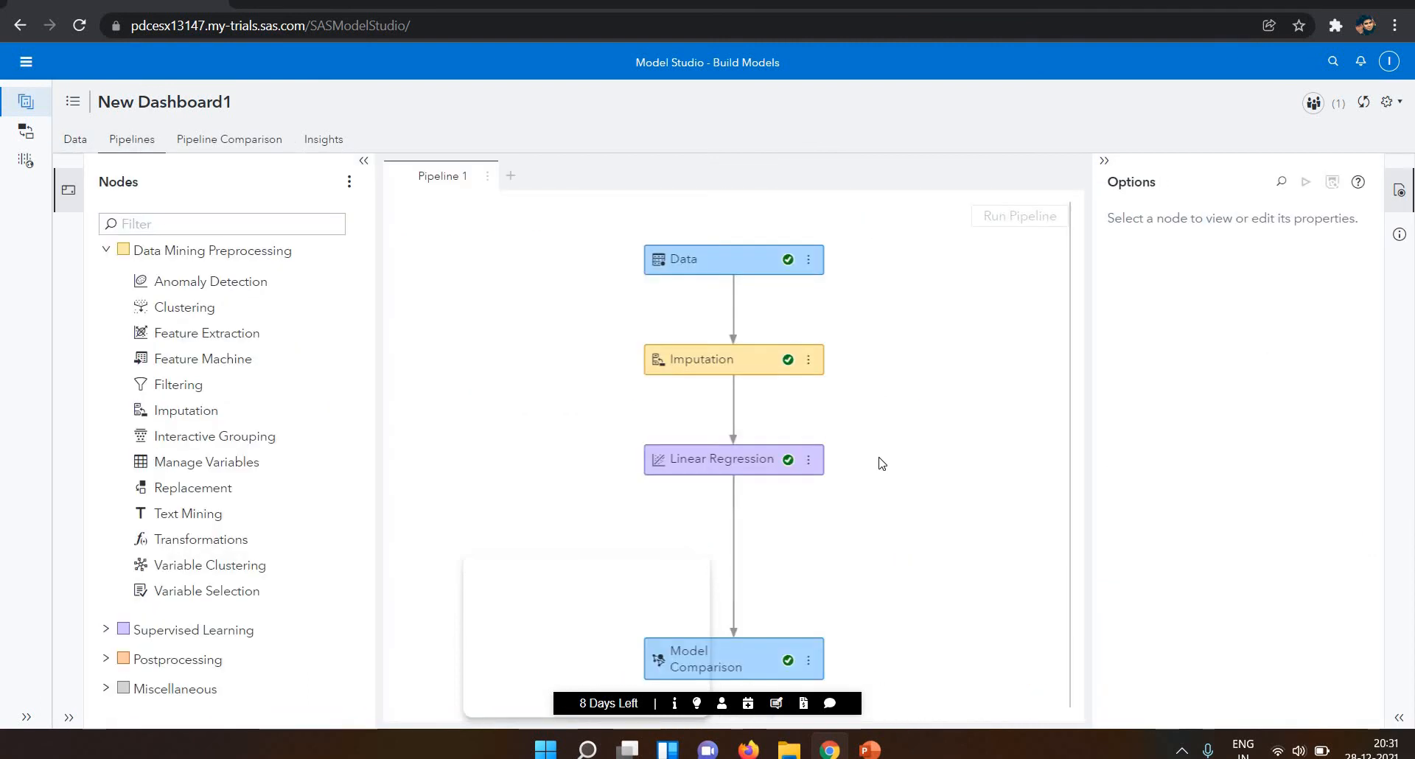